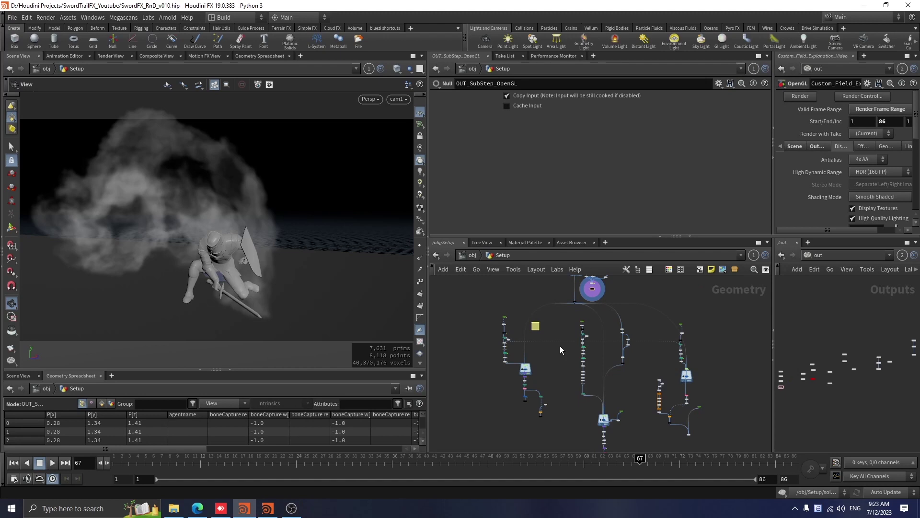
# Examine the sword smoke simulation around the character and the node branches of the Setup network.
pyautogui.moveTo(583, 350)
pyautogui.moveTo(180, 247); pyautogui.dragTo(251, 253)
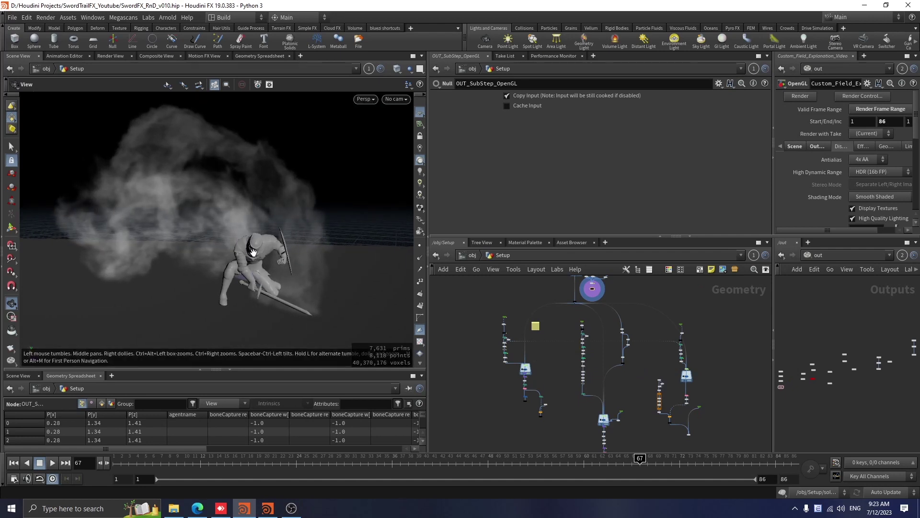
pyautogui.moveTo(253, 253); pyautogui.dragTo(224, 251)
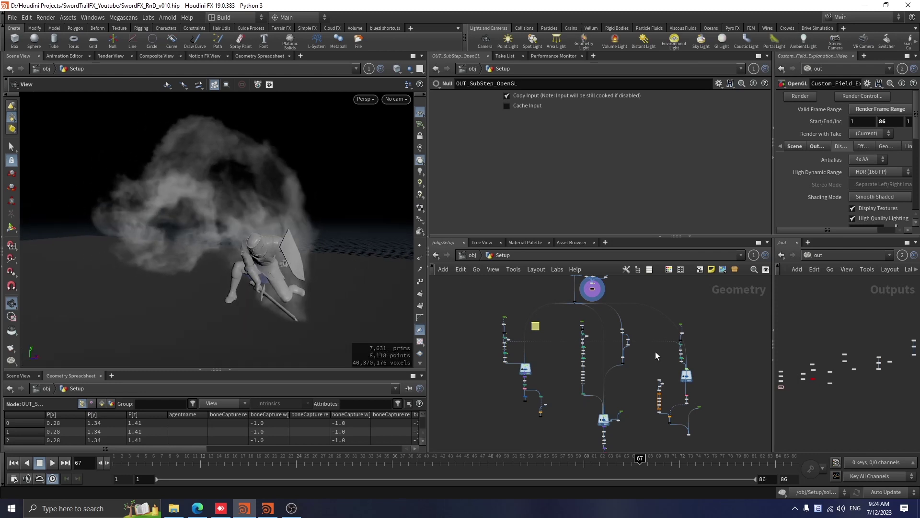
pyautogui.scroll(2, 644, 355)
pyautogui.scroll(-3, 638, 352)
pyautogui.moveTo(508, 320); pyautogui.dragTo(735, 442)
pyautogui.moveTo(694, 371); pyautogui.dragTo(675, 398, button='middle')
pyautogui.moveTo(678, 385)
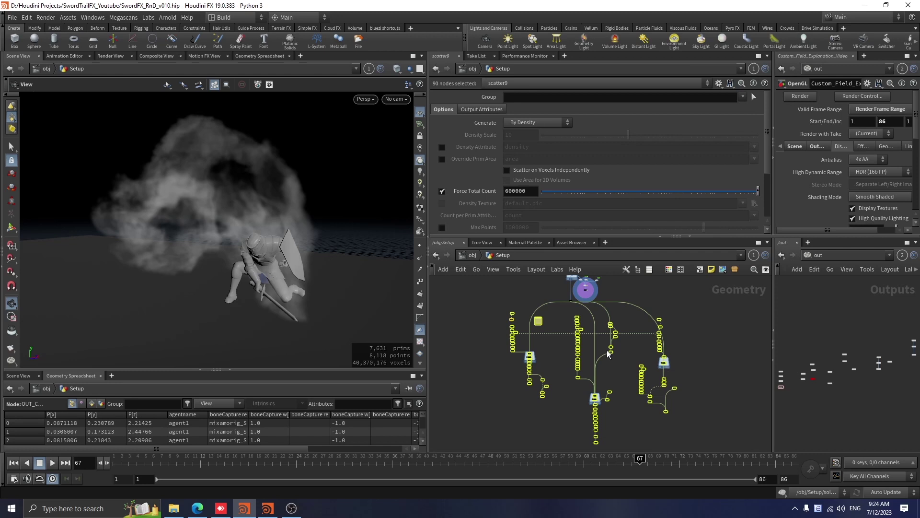
pyautogui.click(683, 323)
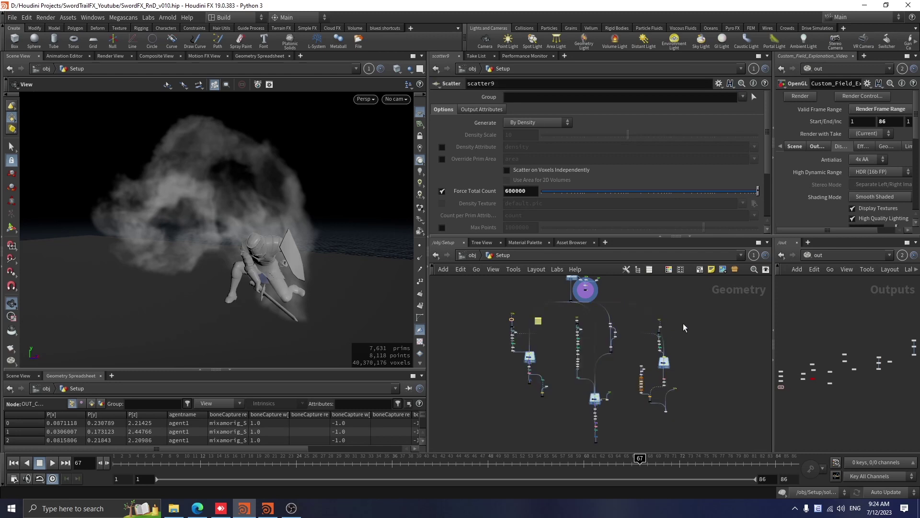
pyautogui.scroll(2, 683, 323)
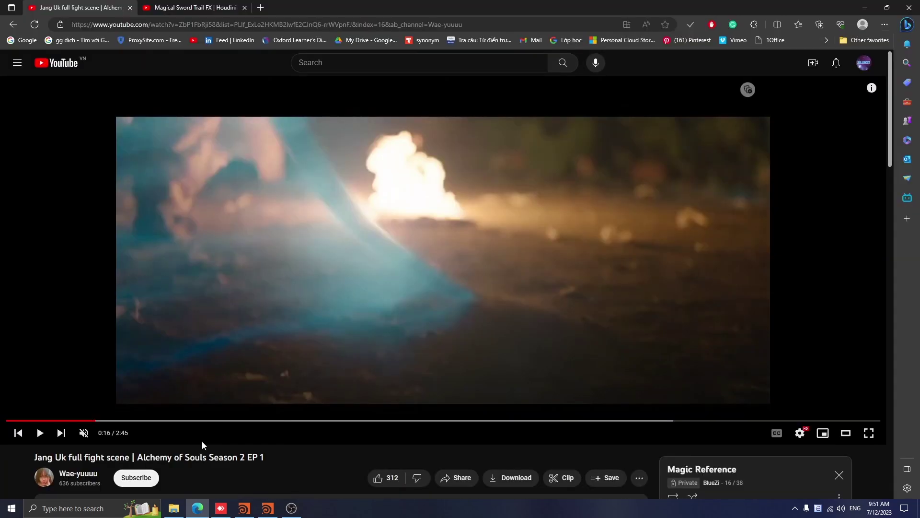
# Switch to the browser and play the Alchemy of Souls fight scene, pausing on the blue sword trail at about 0:26.
pyautogui.moveTo(137, 457); pyautogui.dragTo(199, 458)
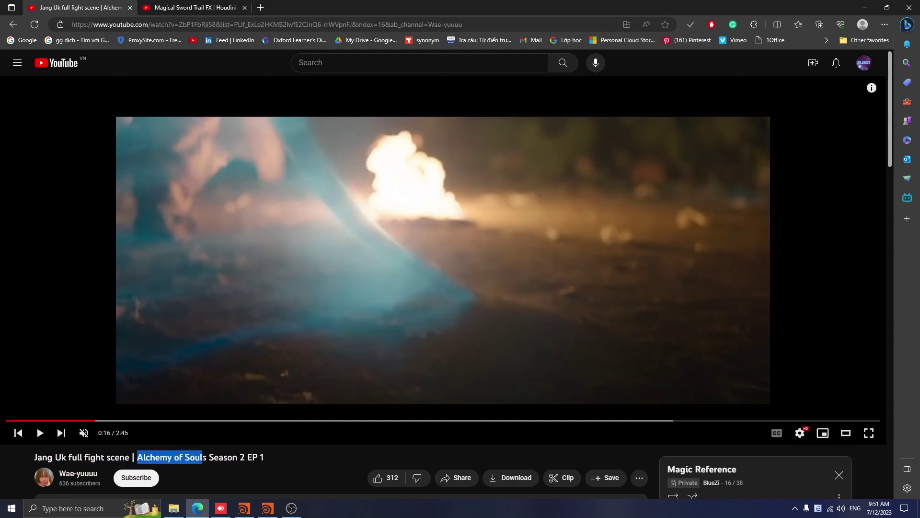
pyautogui.click(283, 471)
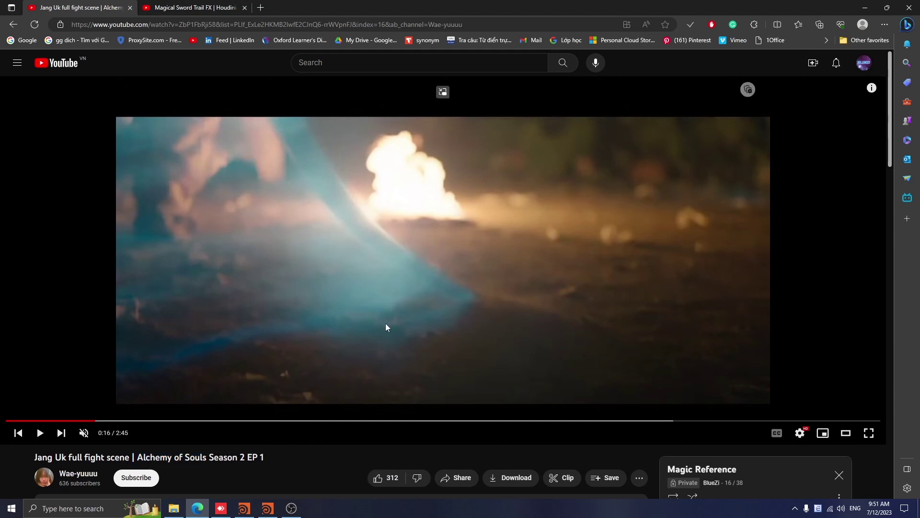
pyautogui.click(429, 300)
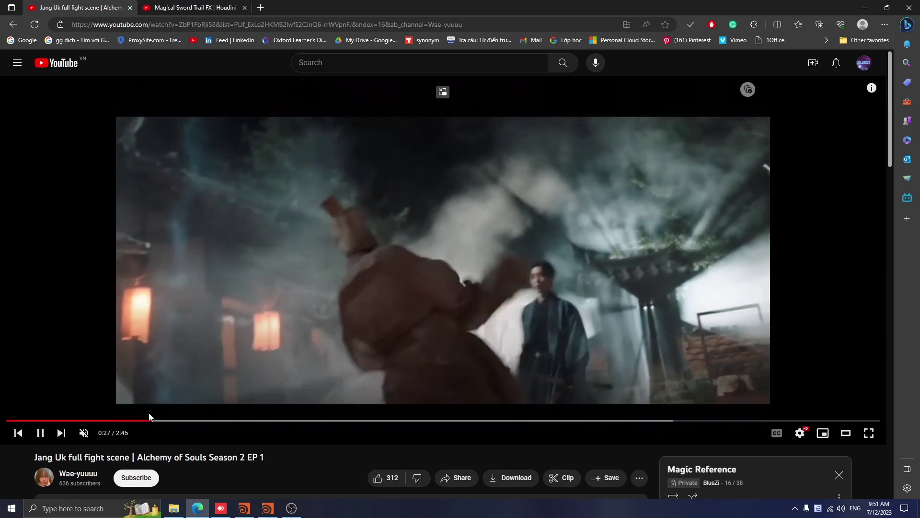
pyautogui.click(137, 419)
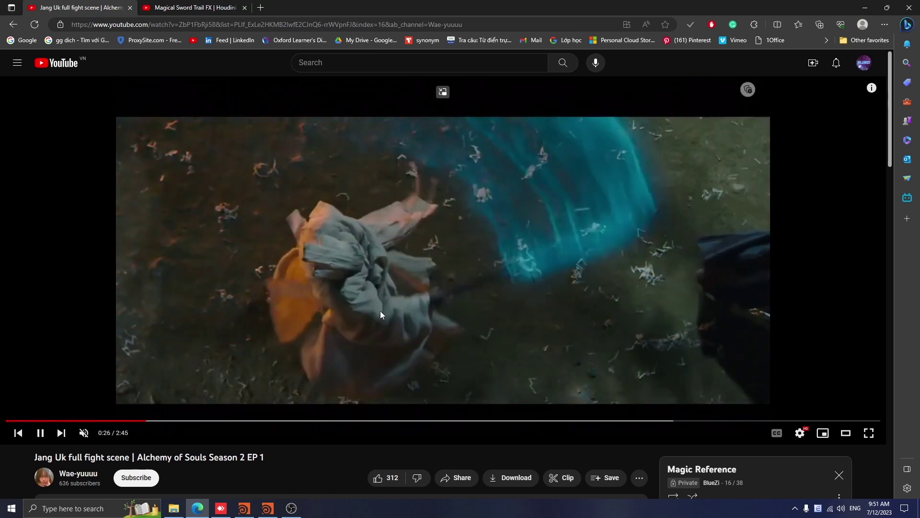
pyautogui.click(384, 308)
pyautogui.press(',')
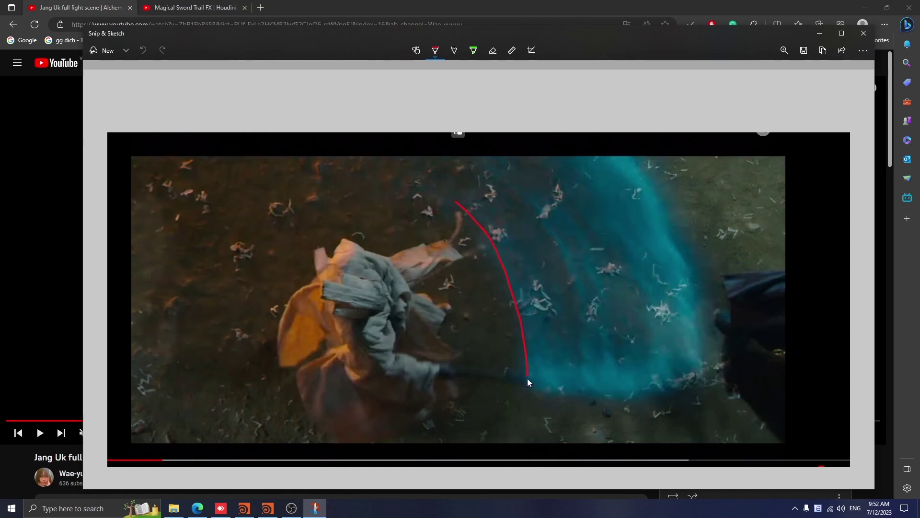
# Outline the blue sword trail in red on the captured video frame in Snip & Sketch.
pyautogui.moveTo(579, 391); pyautogui.dragTo(681, 393)
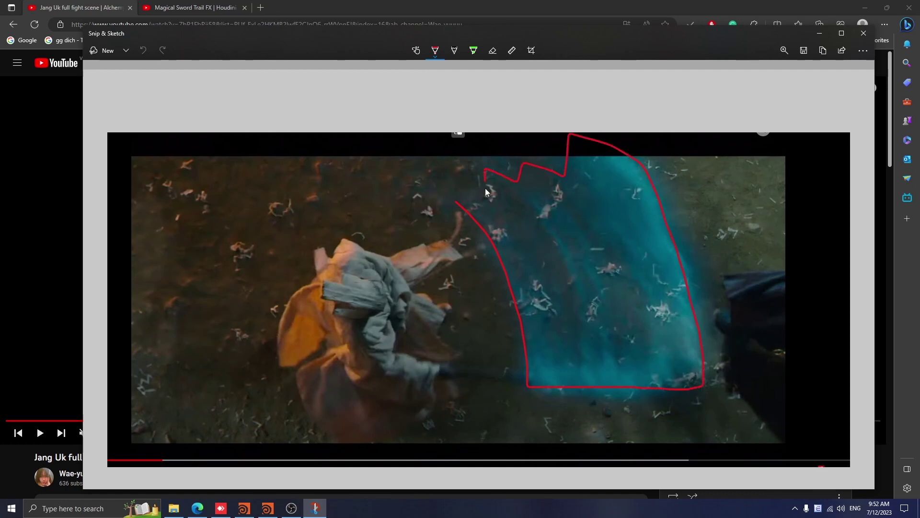
# Switch to Houdini and inspect the sword emission points and noise settings of the emmision3 Attribute VOP.
pyautogui.click(244, 508)
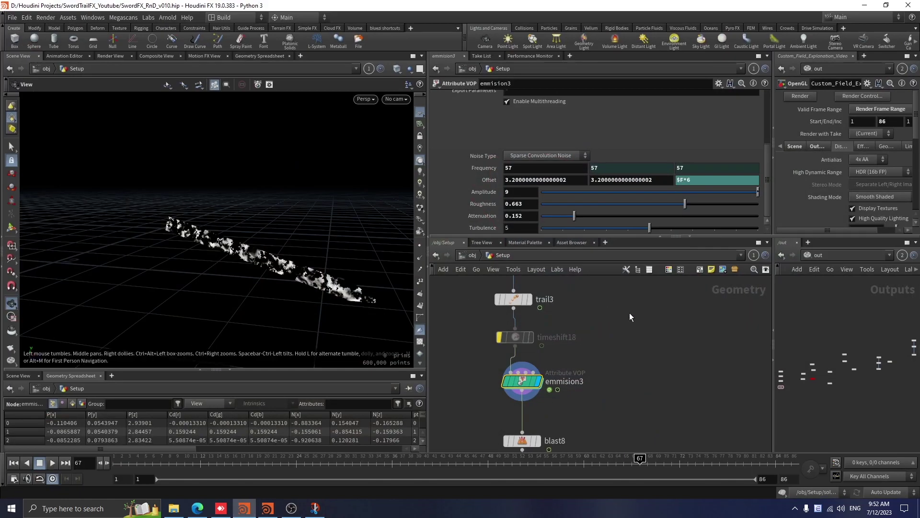
pyautogui.moveTo(633, 327); pyautogui.dragTo(661, 334, button='middle')
pyautogui.scroll(1, 612, 343)
pyautogui.moveTo(585, 364); pyautogui.dragTo(613, 365, button='middle')
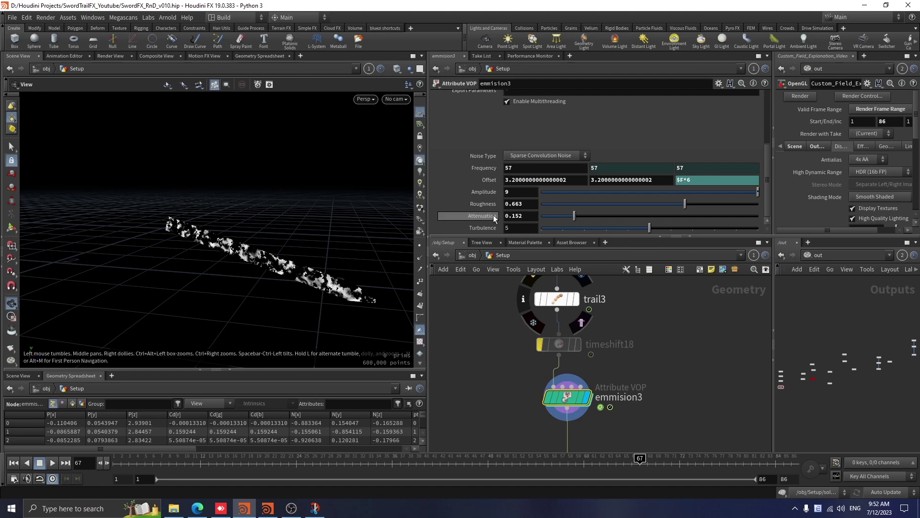
pyautogui.click(868, 5)
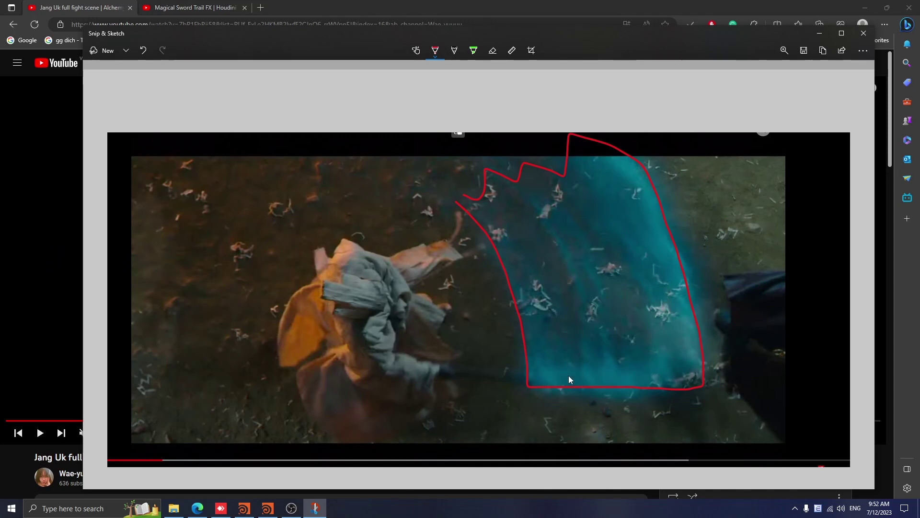
# Return to Snip & Sketch and draw red curved streak lines inside the outlined sword trail.
pyautogui.moveTo(576, 302)
pyautogui.mouseDown()
pyautogui.moveTo(538, 203)
pyautogui.moveTo(585, 255)
pyautogui.mouseUp()
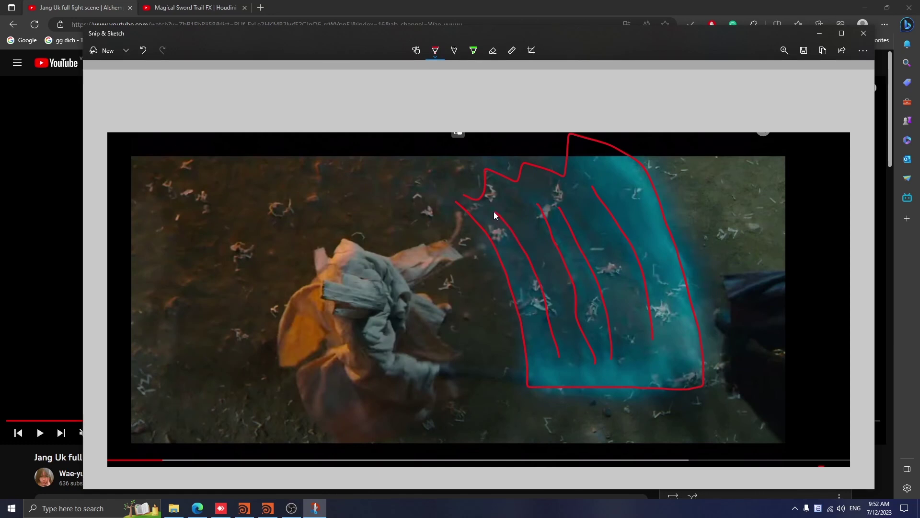
pyautogui.moveTo(494, 212); pyautogui.dragTo(559, 357)
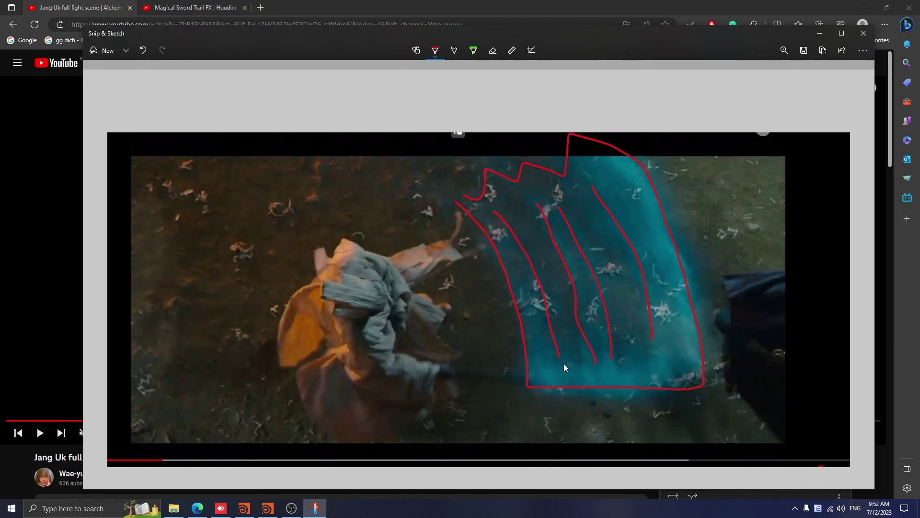
pyautogui.moveTo(557, 360); pyautogui.dragTo(550, 359)
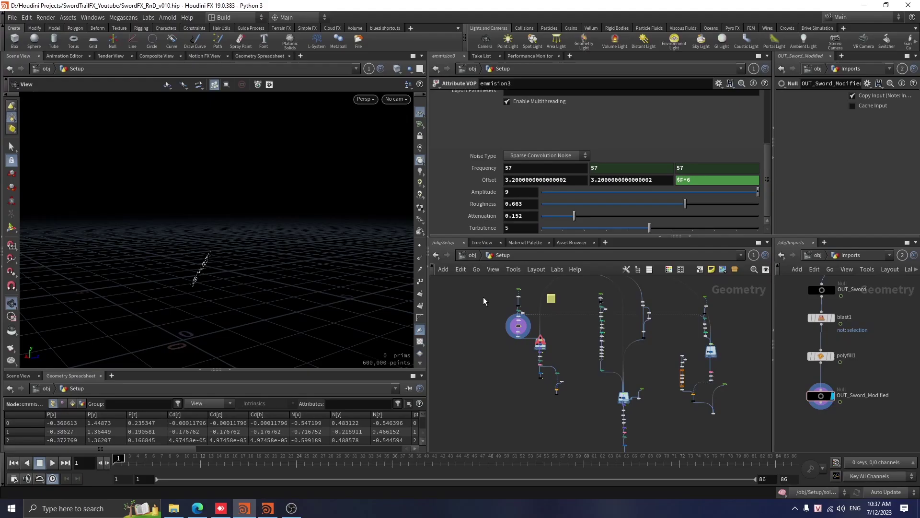
# Switch to Houdini and examine the Setup network's branches, ending at the start of the sword source branch.
pyautogui.moveTo(490, 289); pyautogui.dragTo(729, 431)
pyautogui.moveTo(556, 313); pyautogui.dragTo(568, 349, button='middle')
pyautogui.scroll(2, 573, 350)
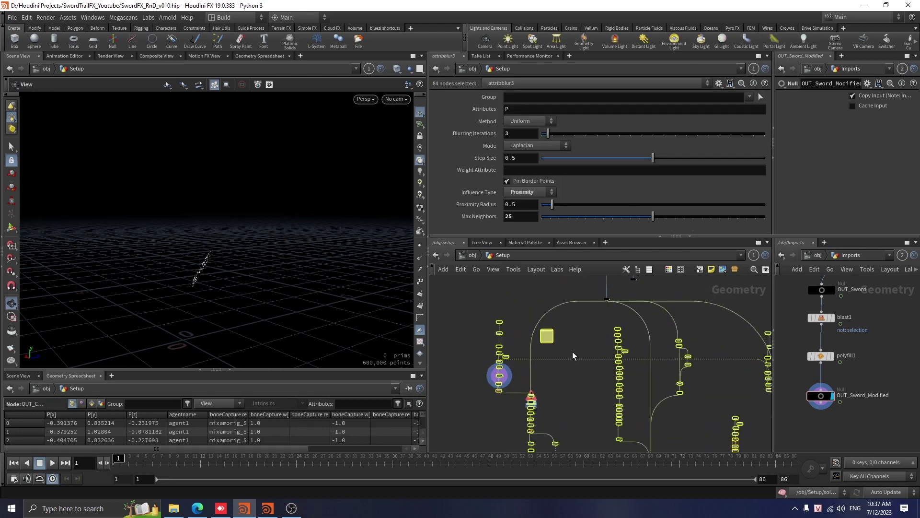
pyautogui.click(587, 351)
pyautogui.scroll(-3, 528, 326)
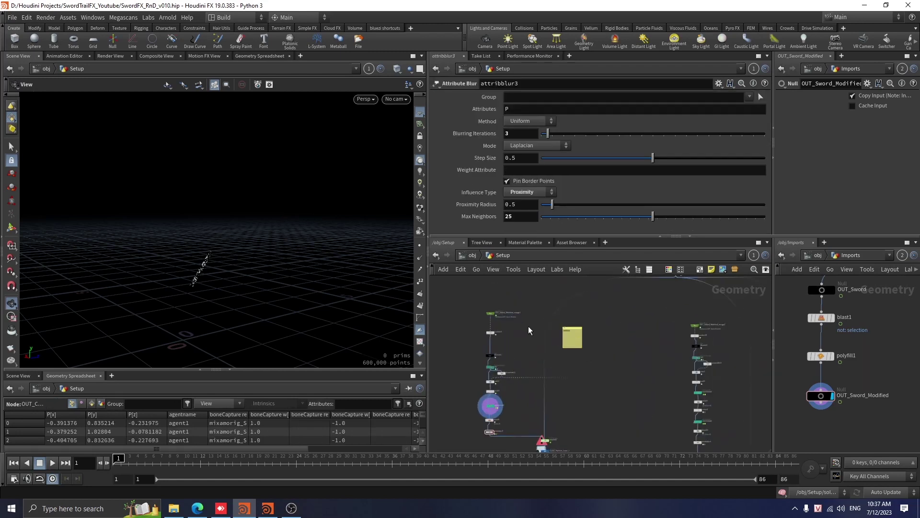
pyautogui.scroll(1, 507, 315)
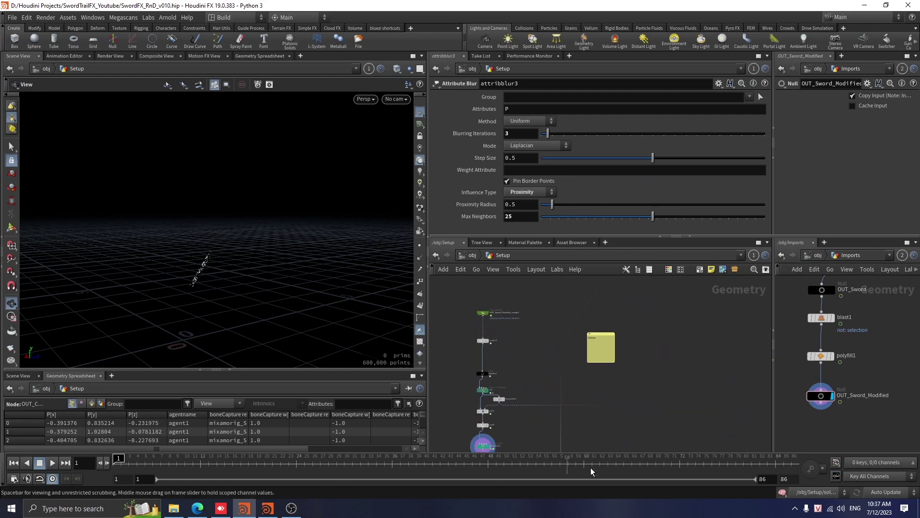
pyautogui.scroll(1, 623, 397)
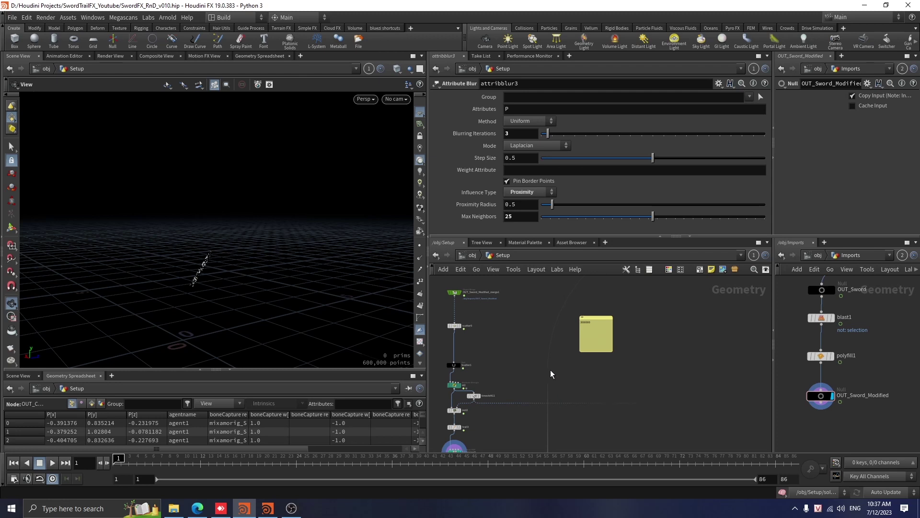
pyautogui.moveTo(552, 361); pyautogui.dragTo(567, 366, button='middle')
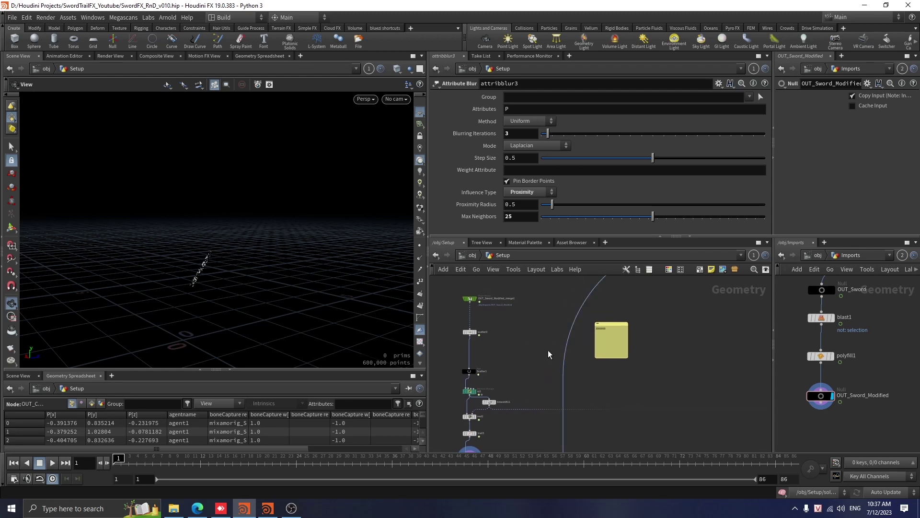
pyautogui.moveTo(572, 367); pyautogui.dragTo(596, 392, button='middle')
pyautogui.scroll(1, 568, 352)
pyautogui.scroll(3, 547, 349)
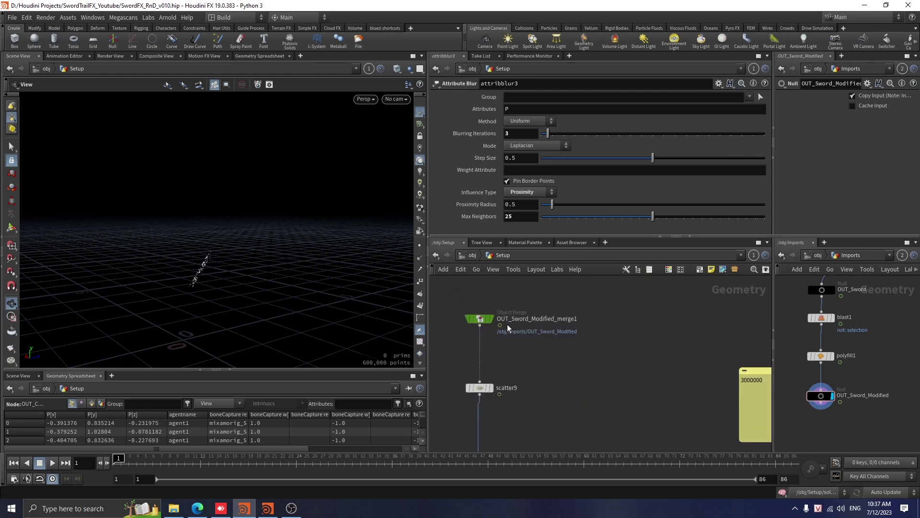
# Inspect the OUT_Sword_Modified_merge1 object merge with its source null, and the settings of the scatter9 node.
pyautogui.click(484, 319)
pyautogui.click(847, 399)
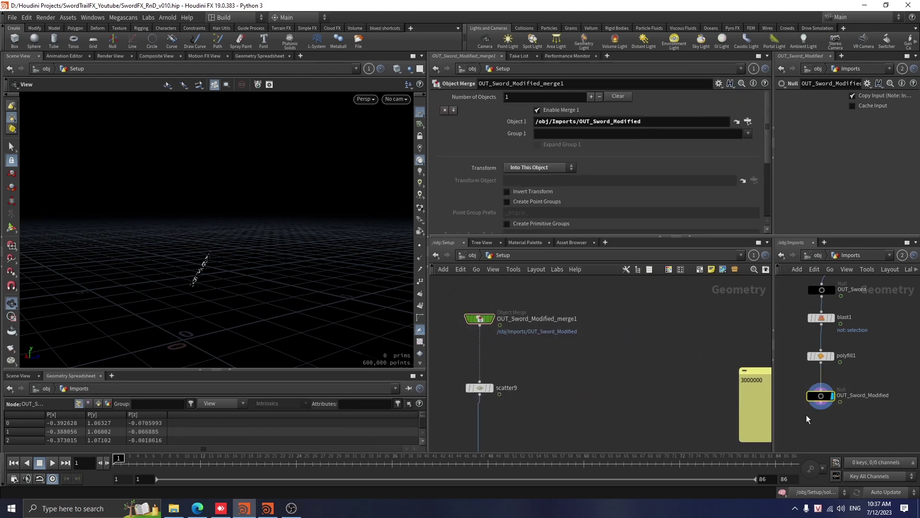
pyautogui.moveTo(605, 375); pyautogui.dragTo(627, 373, button='middle')
pyautogui.click(540, 406)
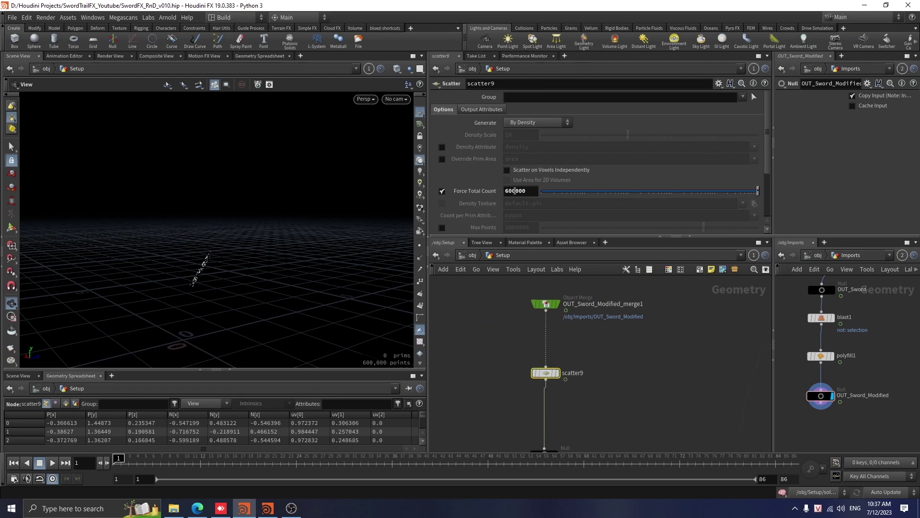
# Display the id2 Attribute Wrangle's result and inspect its VEX expression for the ptid attribute.
pyautogui.scroll(-1, 631, 365)
pyautogui.moveTo(632, 387); pyautogui.dragTo(613, 320, button='middle')
pyautogui.scroll(2, 573, 365)
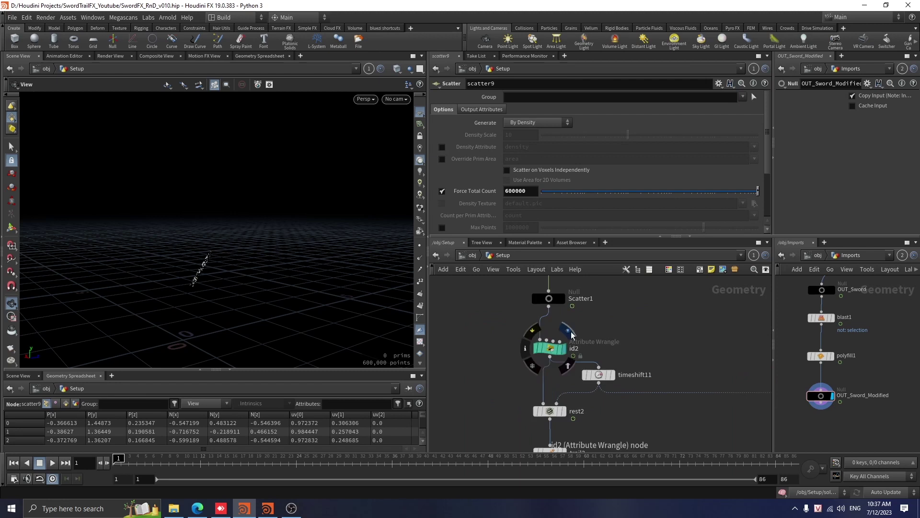
pyautogui.click(563, 350)
pyautogui.moveTo(591, 327); pyautogui.dragTo(517, 359)
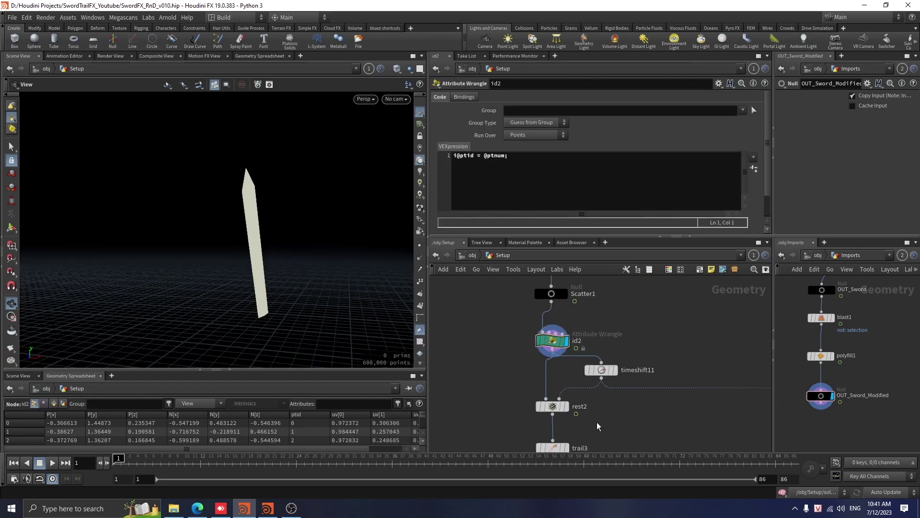
# Display the rest2 Rest Position node and inspect its settings and its connections to id2 and timeshift11.
pyautogui.scroll(1, 570, 397)
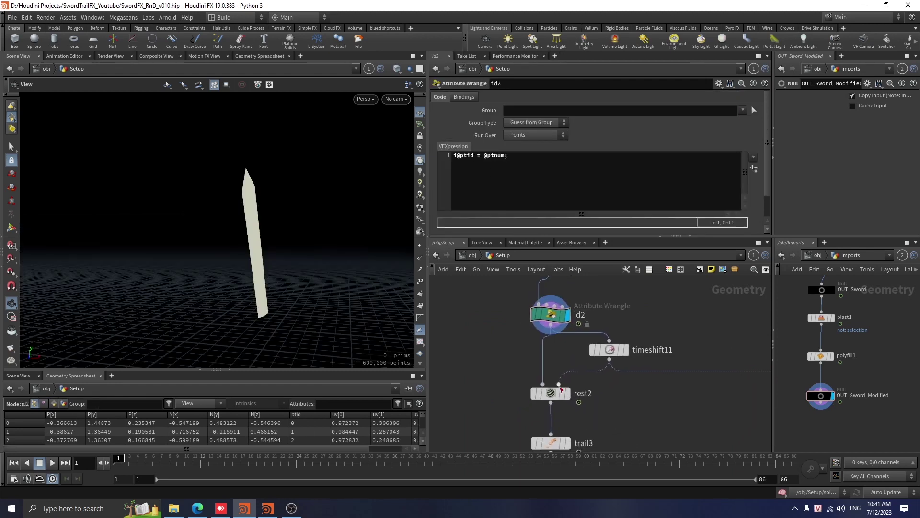
pyautogui.click(558, 391)
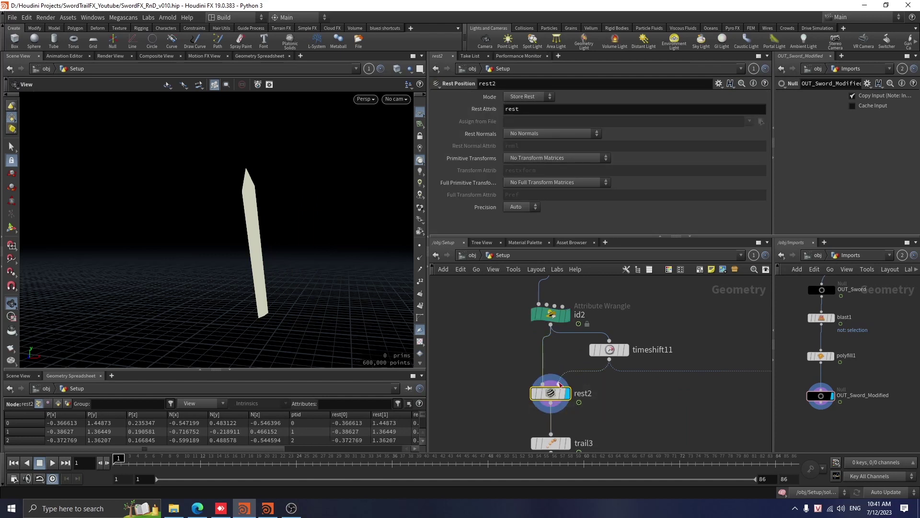
pyautogui.scroll(-1, 633, 402)
pyautogui.scroll(1, 632, 403)
pyautogui.moveTo(629, 396); pyautogui.dragTo(640, 397, button='middle')
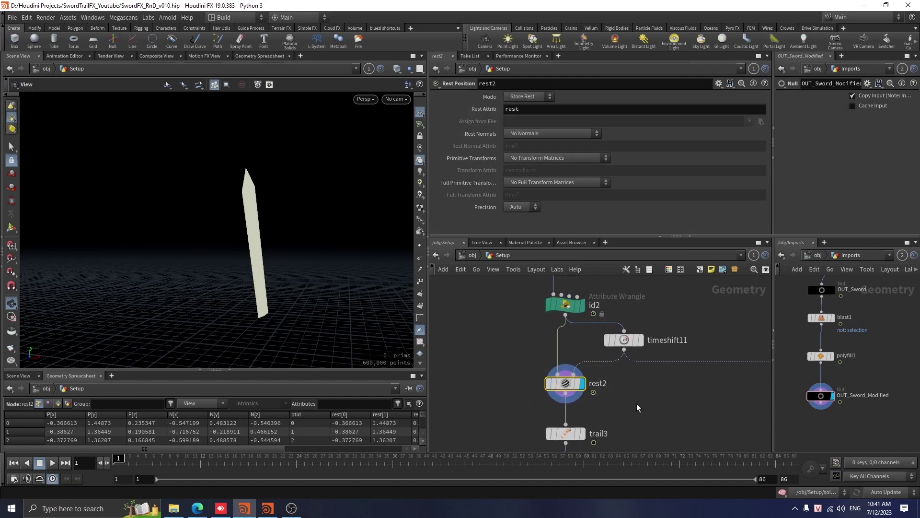
pyautogui.moveTo(635, 403); pyautogui.dragTo(536, 365)
pyautogui.scroll(-2, 627, 387)
pyautogui.moveTo(648, 400); pyautogui.dragTo(642, 385, button='middle')
pyautogui.scroll(2, 643, 385)
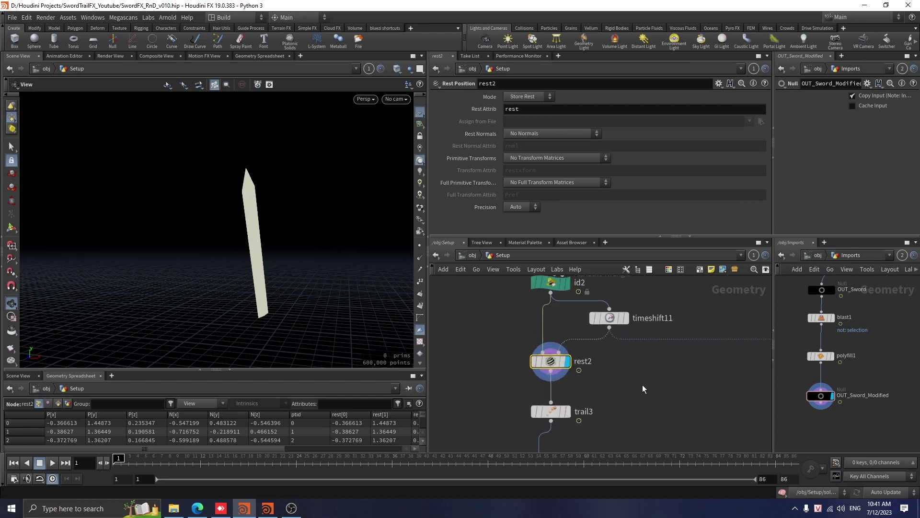
pyautogui.click(652, 385)
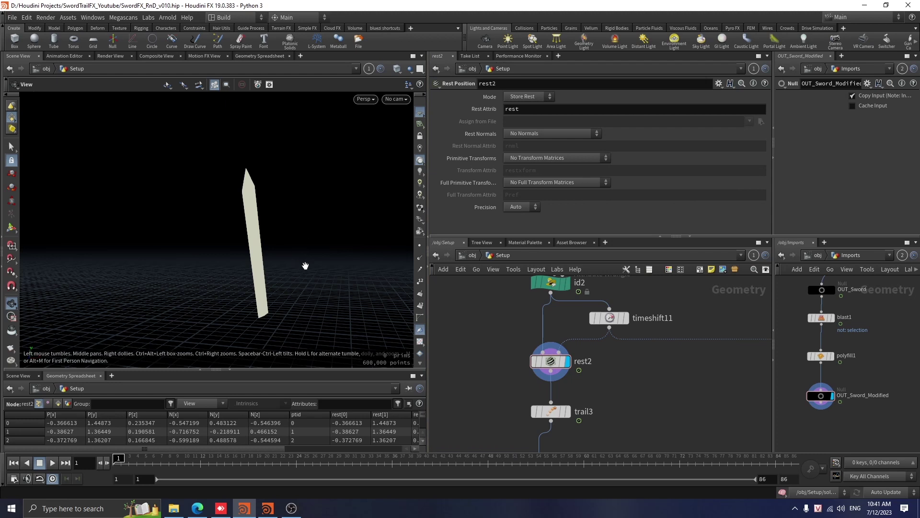
# Display the trail3 node's result and inspect its Compute Velocity settings.
pyautogui.moveTo(305, 267); pyautogui.dragTo(331, 268)
pyautogui.scroll(-2, 662, 431)
pyautogui.scroll(3, 623, 412)
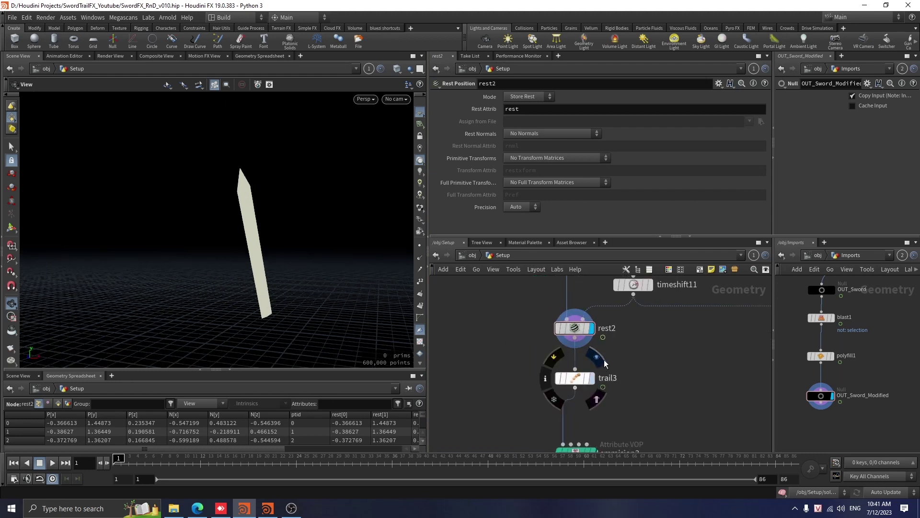
pyautogui.click(575, 378)
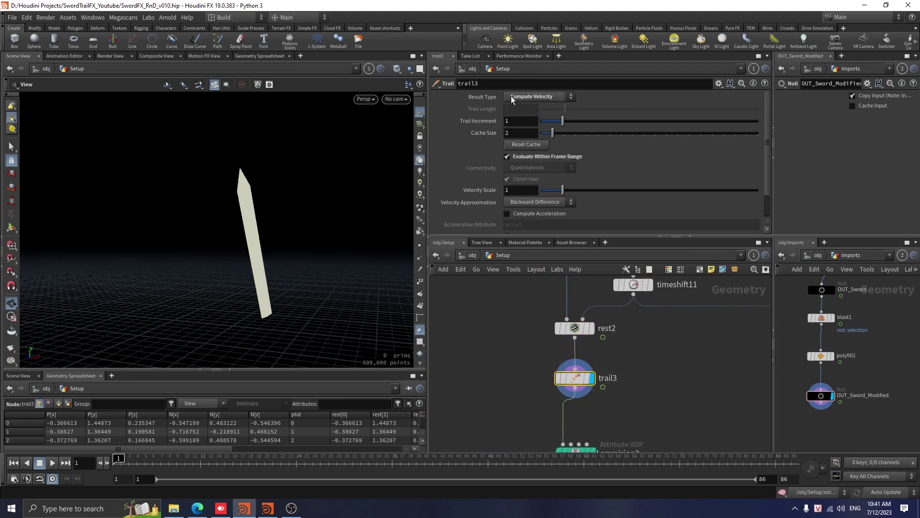
# Display the emmision3 Attribute VOP's result and inspect its noise settings and the pattern on the sword points.
pyautogui.scroll(-2, 678, 372)
pyautogui.moveTo(678, 372); pyautogui.dragTo(671, 331, button='middle')
pyautogui.scroll(2, 656, 374)
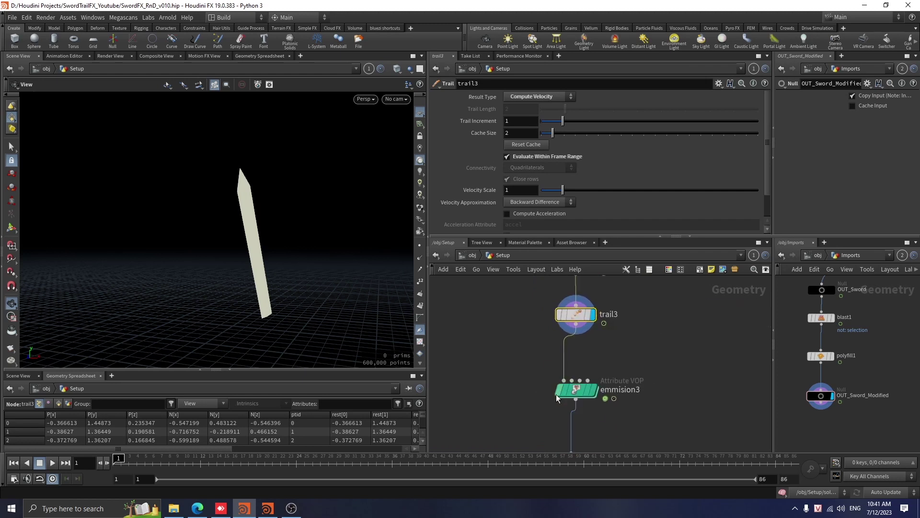
pyautogui.click(600, 370)
pyautogui.click(569, 394)
pyautogui.moveTo(669, 384); pyautogui.dragTo(655, 358, button='middle')
pyautogui.scroll(1, 631, 355)
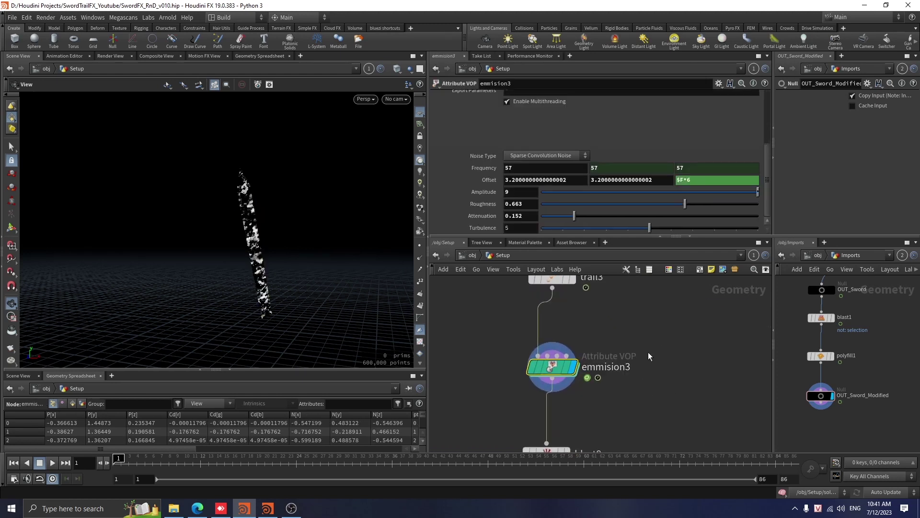
pyautogui.moveTo(211, 278); pyautogui.dragTo(254, 262)
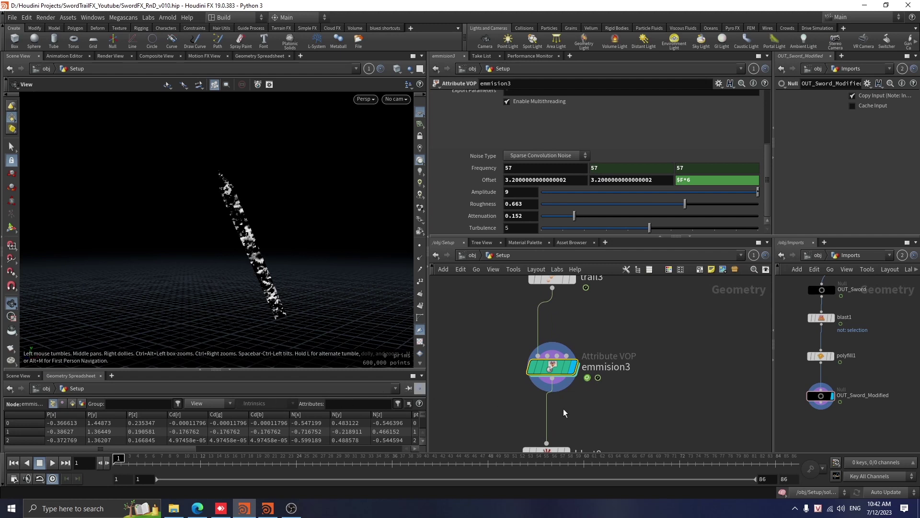
# Open the emmision3 VOP network, examine how turbnoise1 connects to the other nodes, and return to the Setup network.
pyautogui.scroll(2, 566, 388)
pyautogui.doubleClick(566, 387)
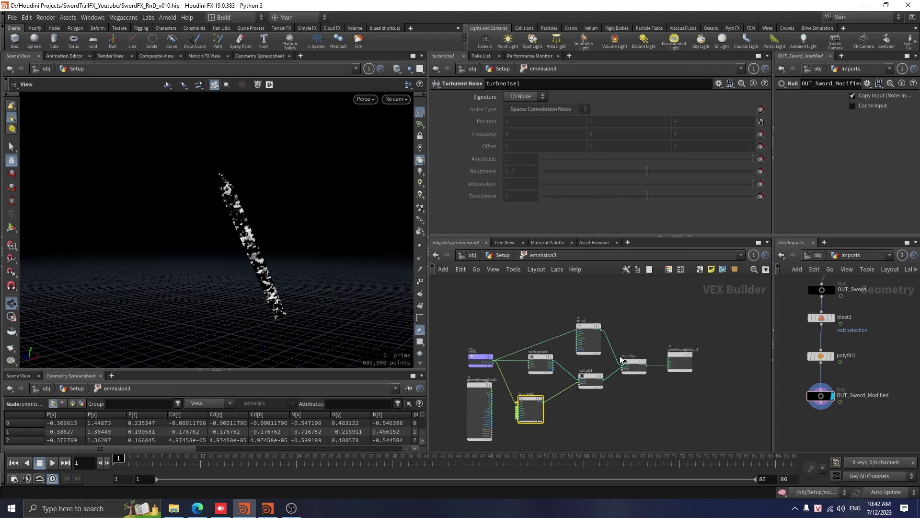
pyautogui.moveTo(669, 420); pyautogui.dragTo(689, 405, button='middle')
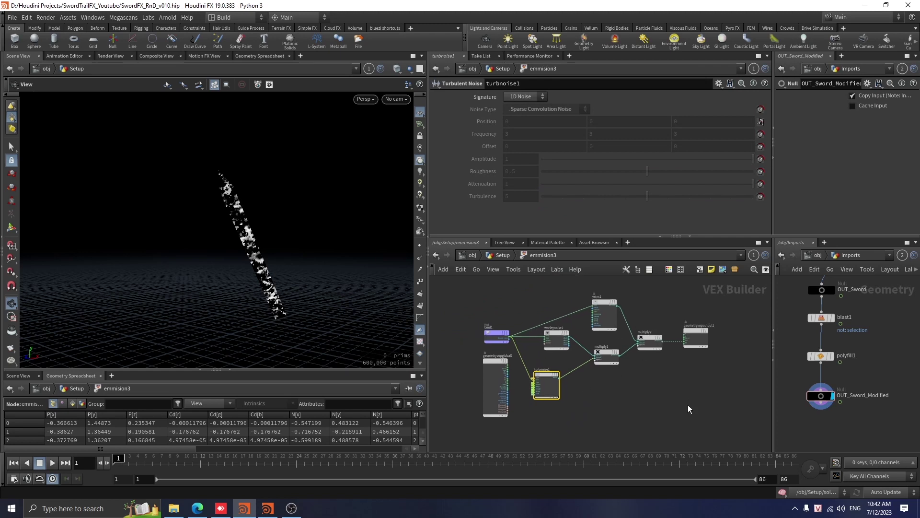
pyautogui.scroll(3, 579, 421)
pyautogui.moveTo(590, 407); pyautogui.dragTo(630, 410, button='middle')
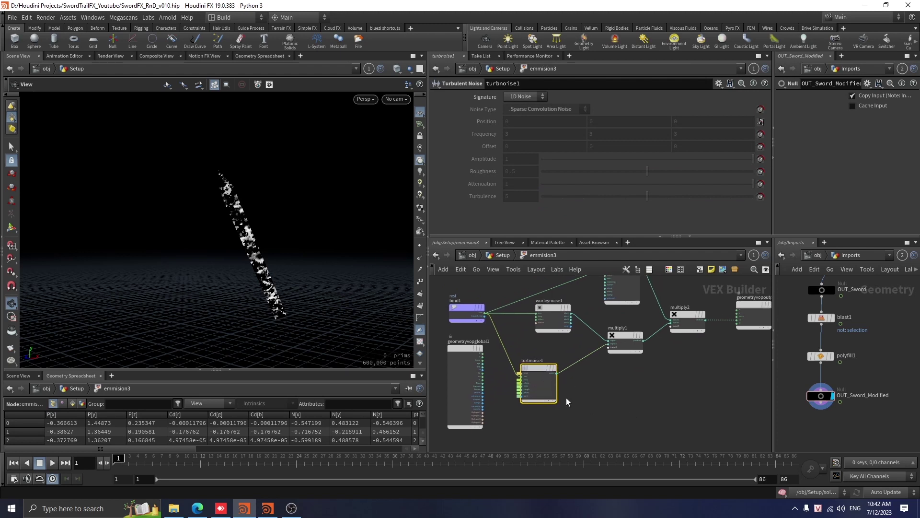
pyautogui.scroll(3, 519, 385)
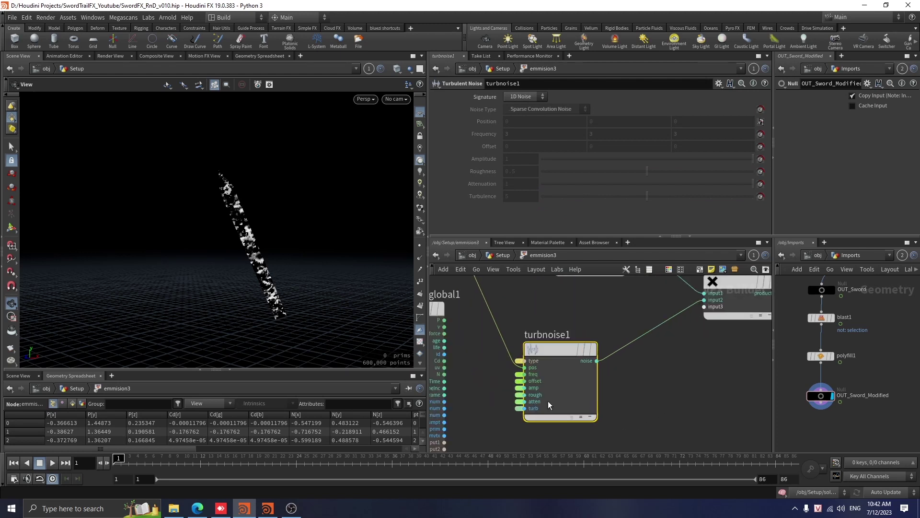
pyautogui.click(513, 257)
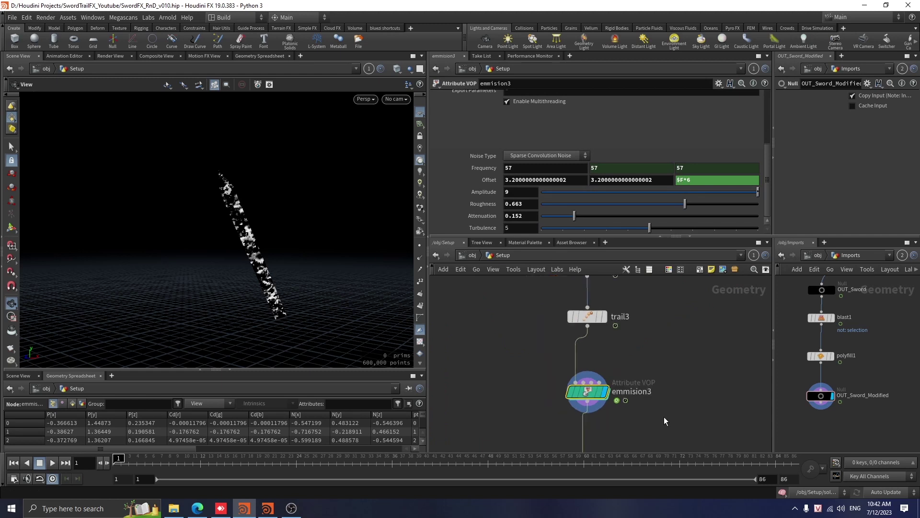
# Display the blast8 node's result and inspect its point group expression and the remaining sword points.
pyautogui.scroll(1, 566, 356)
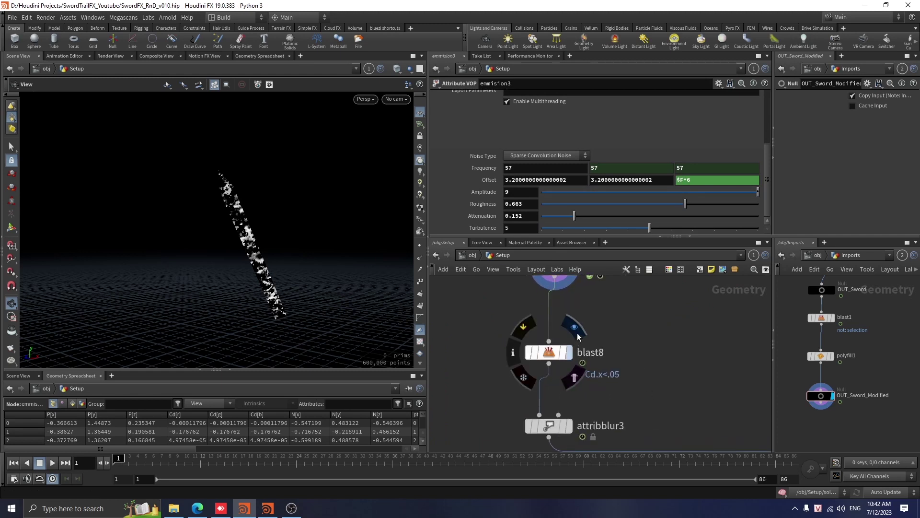
pyautogui.click(574, 329)
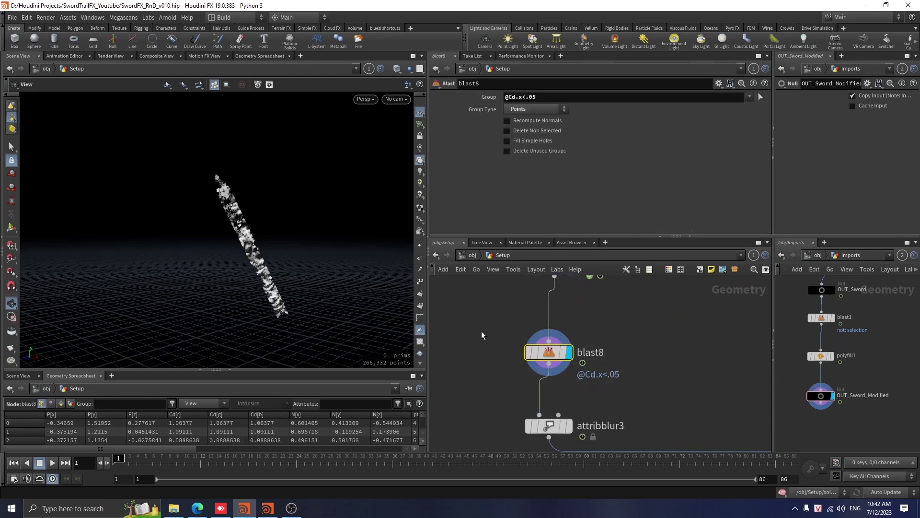
pyautogui.click(495, 330)
pyautogui.moveTo(355, 305); pyautogui.dragTo(341, 283)
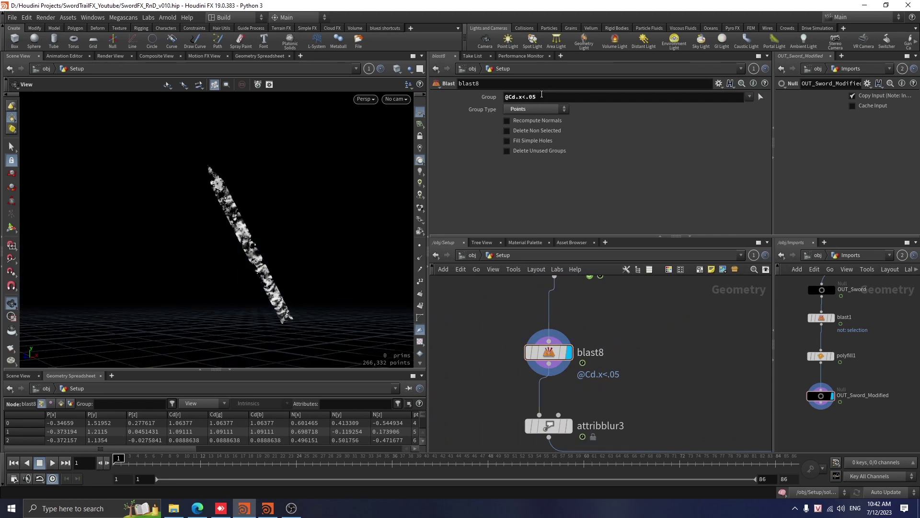
# Display the attribblur3 Attribute Blur node's result and inspect its blurring and proximity settings.
pyautogui.moveTo(657, 349); pyautogui.dragTo(662, 302, button='middle')
pyautogui.scroll(1, 582, 377)
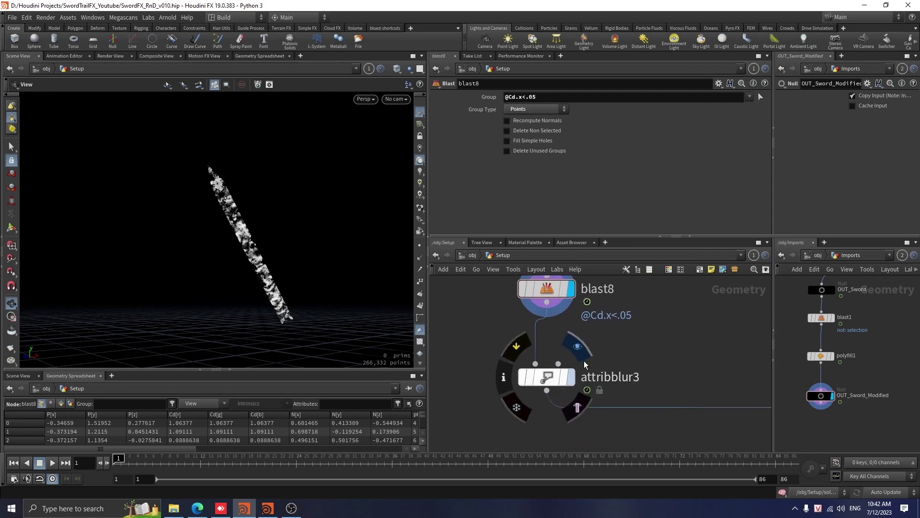
pyautogui.moveTo(624, 353); pyautogui.dragTo(489, 415)
pyautogui.moveTo(641, 348); pyautogui.dragTo(625, 368, button='middle')
pyautogui.moveTo(539, 393)
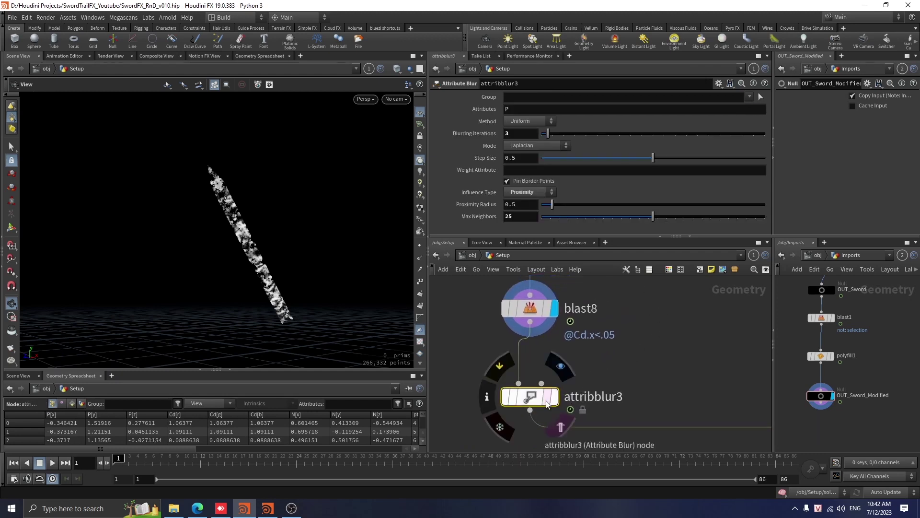
pyautogui.click(565, 374)
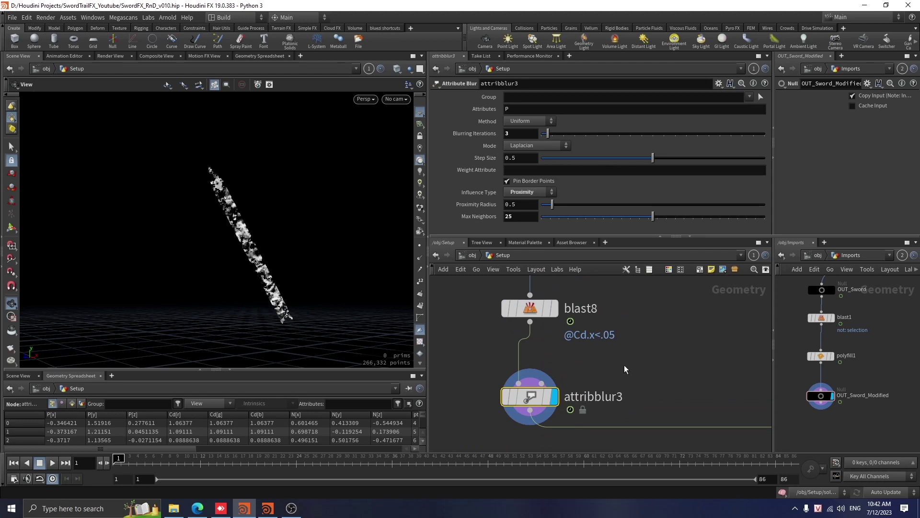
pyautogui.moveTo(635, 386)
pyautogui.mouseDown(button='middle')
pyautogui.moveTo(635, 368)
pyautogui.moveTo(635, 395)
pyautogui.mouseUp(button='middle')
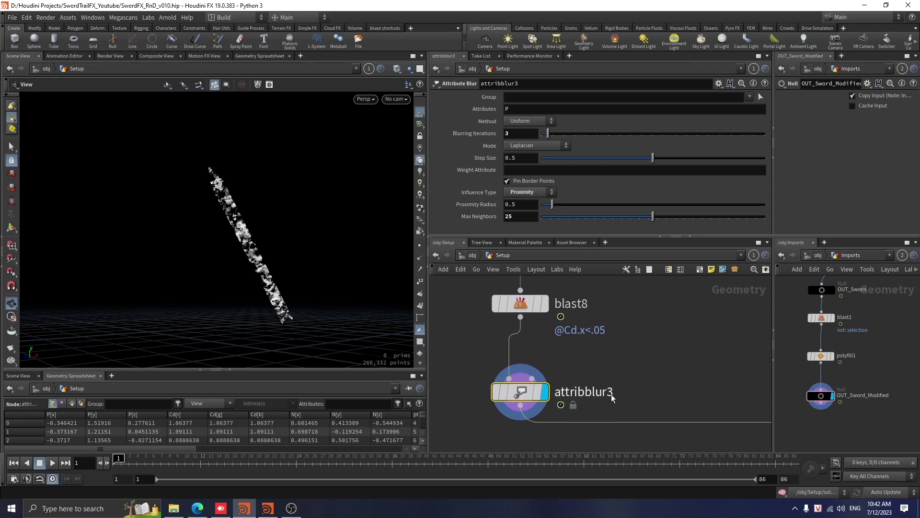
# Trace the connection from attribblur3 to the popnet5 DOP network and examine the nodes around it.
pyautogui.scroll(-3, 631, 402)
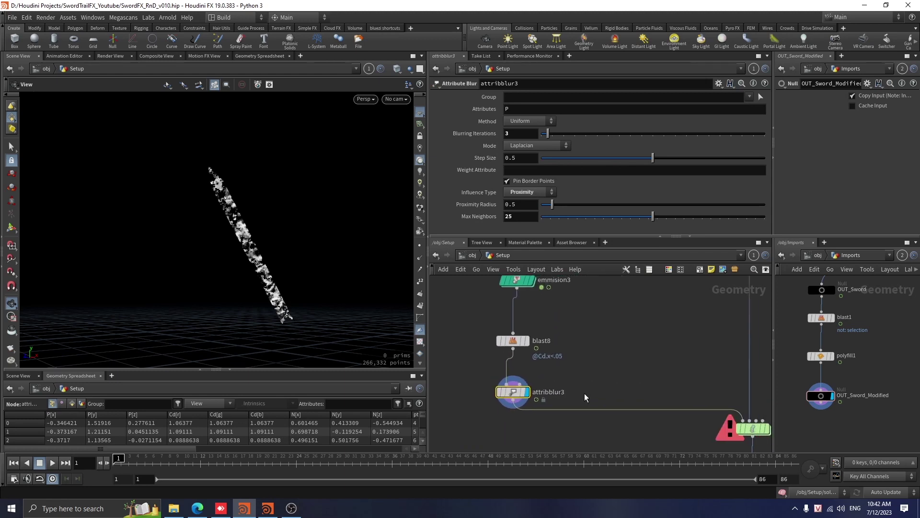
pyautogui.moveTo(583, 398); pyautogui.dragTo(609, 406, button='middle')
pyautogui.moveTo(565, 430); pyautogui.dragTo(560, 424, button='middle')
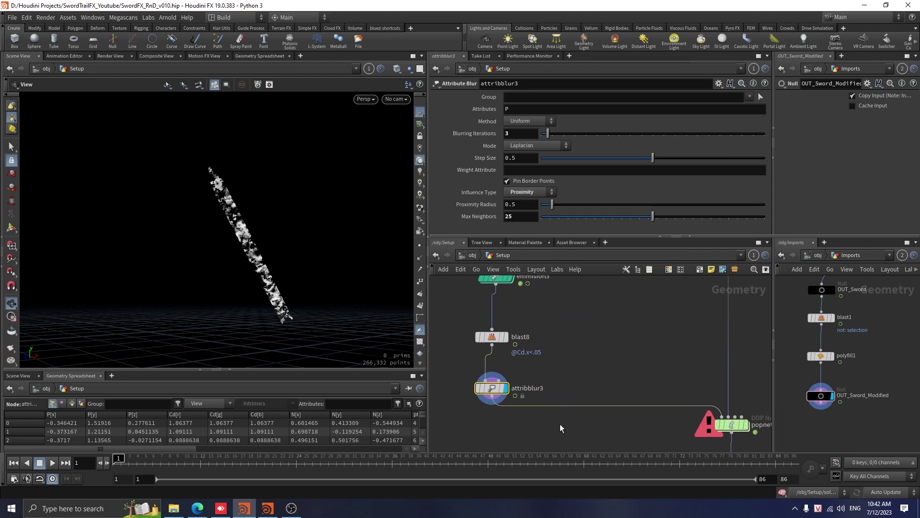
pyautogui.moveTo(646, 410); pyautogui.dragTo(604, 418, button='middle')
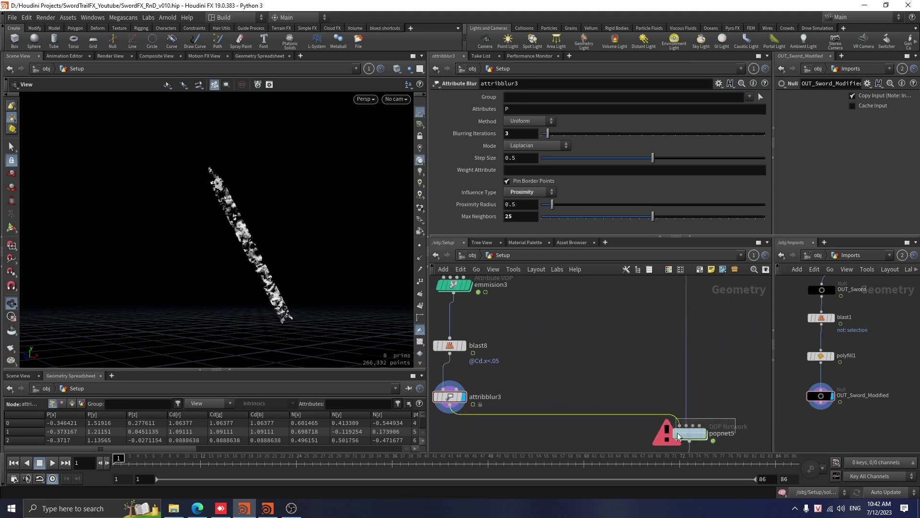
pyautogui.scroll(-4, 722, 398)
pyautogui.scroll(4, 719, 391)
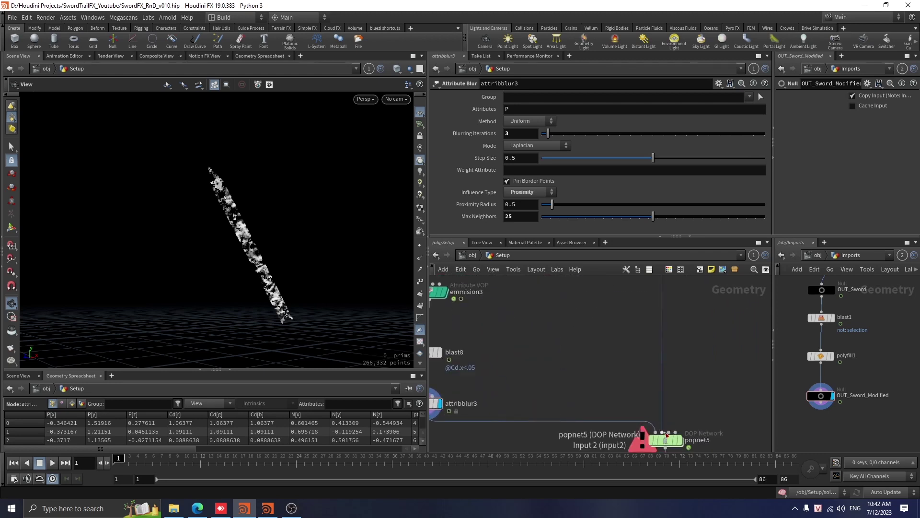
pyautogui.scroll(-4, 665, 435)
pyautogui.moveTo(652, 393); pyautogui.dragTo(622, 458, button='middle')
pyautogui.scroll(-3, 623, 396)
pyautogui.moveTo(624, 397); pyautogui.dragTo(642, 306, button='middle')
pyautogui.scroll(4, 683, 383)
pyautogui.scroll(-4, 619, 398)
pyautogui.scroll(3, 601, 387)
pyautogui.moveTo(596, 391); pyautogui.dragTo(671, 398, button='middle')
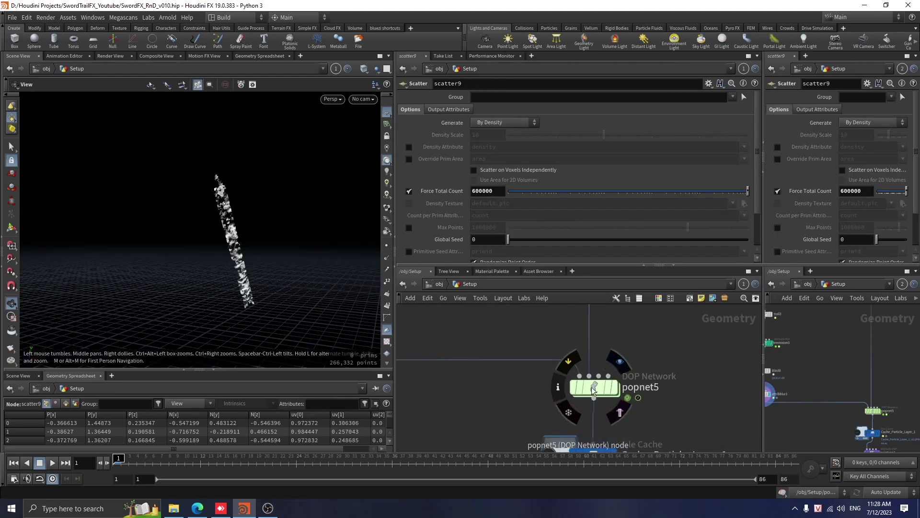
# Open the popnet5 DOP network and inspect the emission type and geometry source of source_first_input1.
pyautogui.doubleClick(591, 386)
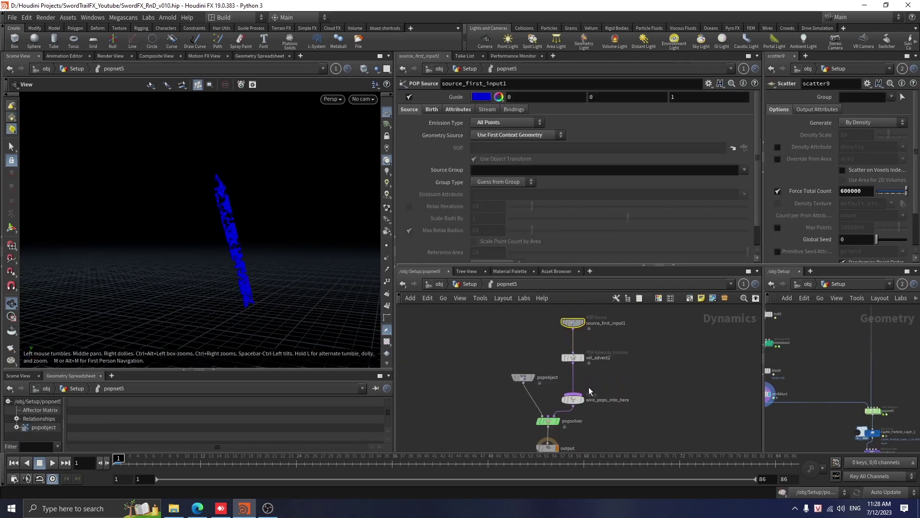
pyautogui.moveTo(602, 309); pyautogui.dragTo(606, 336, button='middle')
pyautogui.scroll(3, 605, 334)
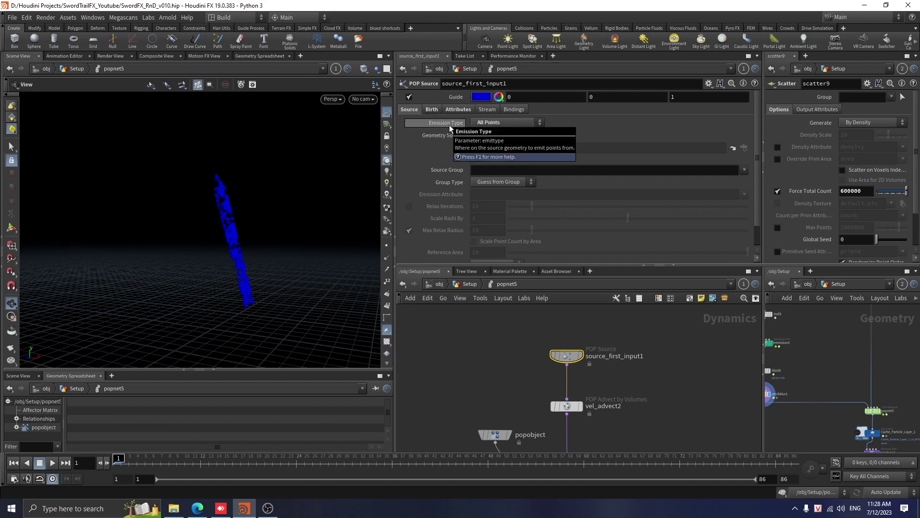
# Select scatter9 in the Setup network and trace the source chain from it down to popnet5's first input.
pyautogui.moveTo(823, 366); pyautogui.dragTo(868, 422, button='middle')
pyautogui.scroll(1, 839, 326)
pyautogui.moveTo(837, 314); pyautogui.dragTo(858, 324, button='middle')
pyautogui.click(822, 355)
pyautogui.scroll(-2, 888, 383)
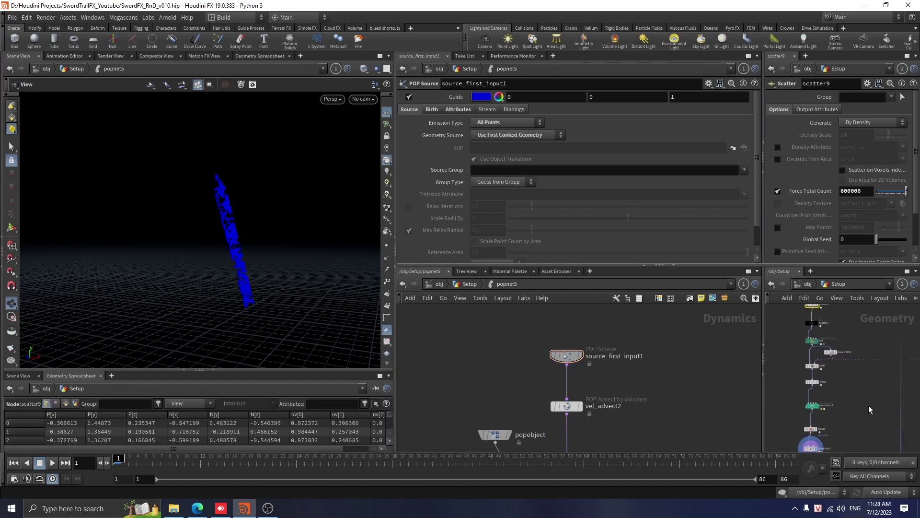
pyautogui.moveTo(869, 404); pyautogui.dragTo(863, 364, button='middle')
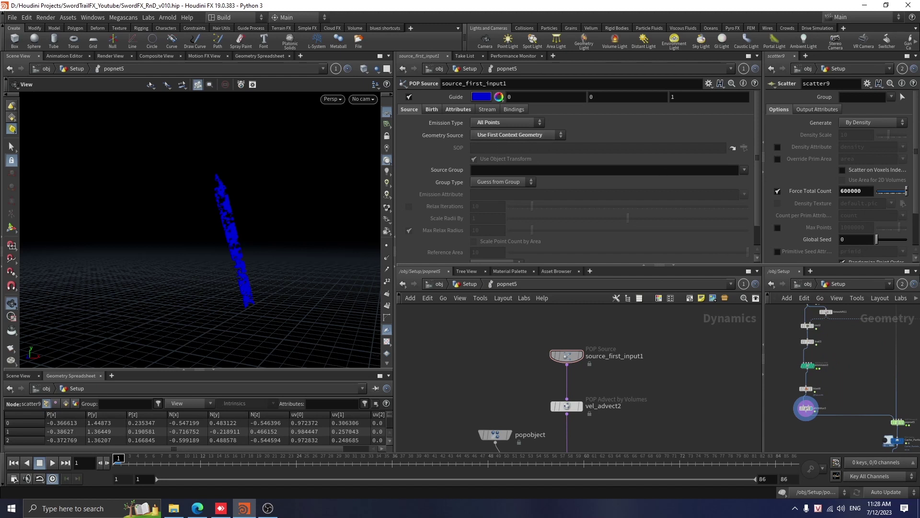
pyautogui.moveTo(863, 409)
pyautogui.mouseDown(button='middle')
pyautogui.moveTo(855, 376)
pyautogui.moveTo(872, 405)
pyautogui.mouseUp(button='middle')
pyautogui.scroll(2, 855, 375)
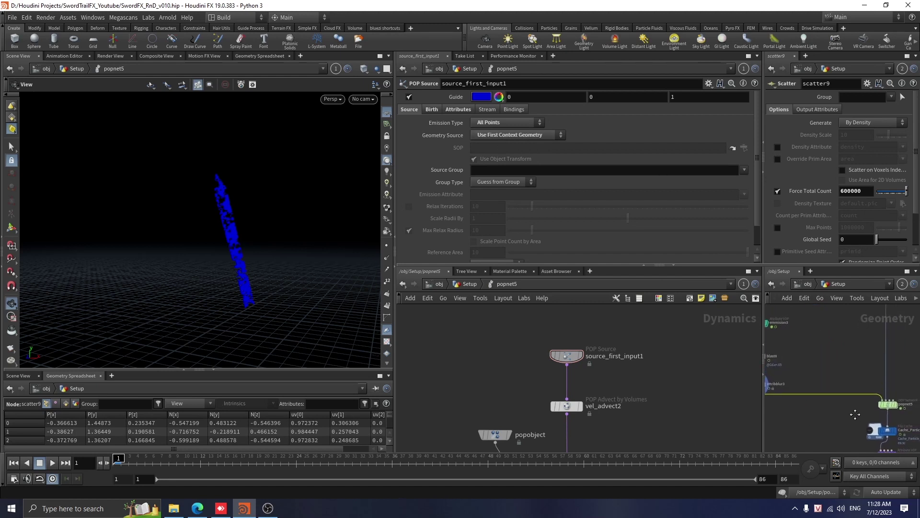
# Inspect the Birth settings of source_first_input1, covering impulse activation, life expectancy, the evaluated life variance and source interpolation.
pyautogui.click(436, 109)
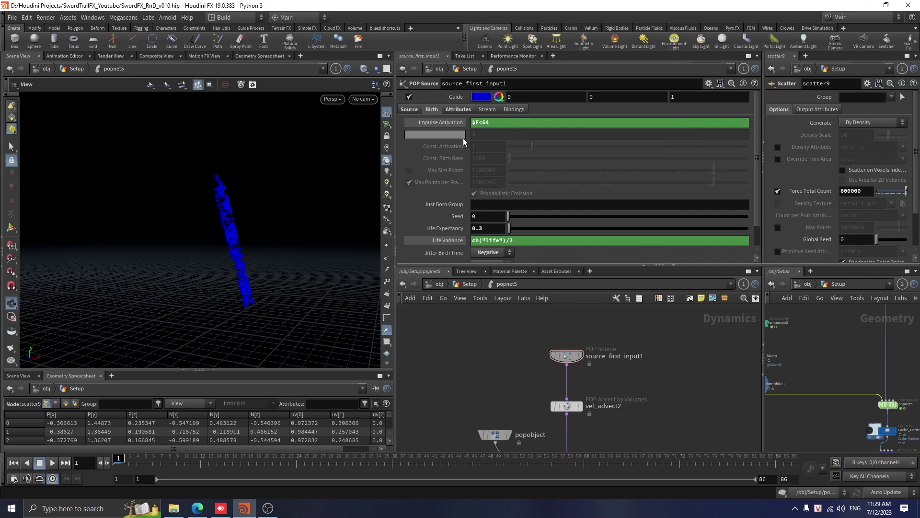
pyautogui.moveTo(321, 187); pyautogui.dragTo(350, 186)
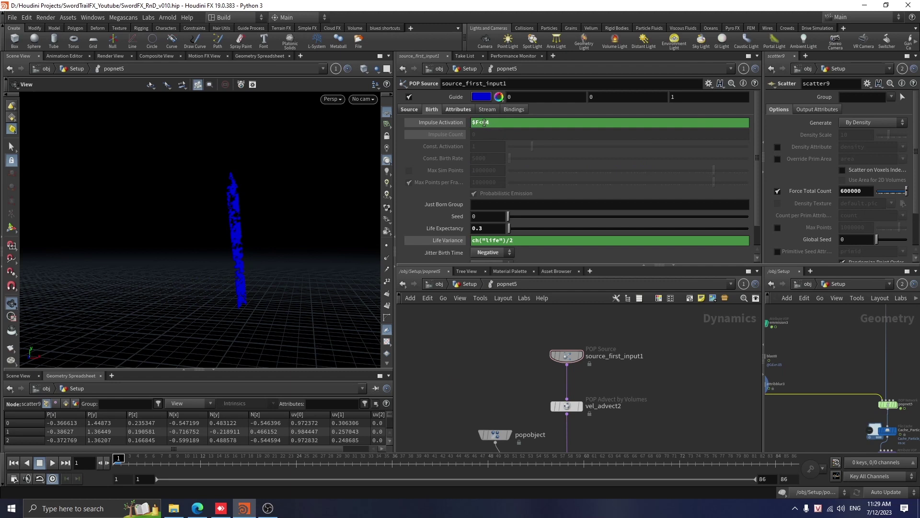
pyautogui.click(448, 231)
pyautogui.click(463, 232)
pyautogui.click(458, 241)
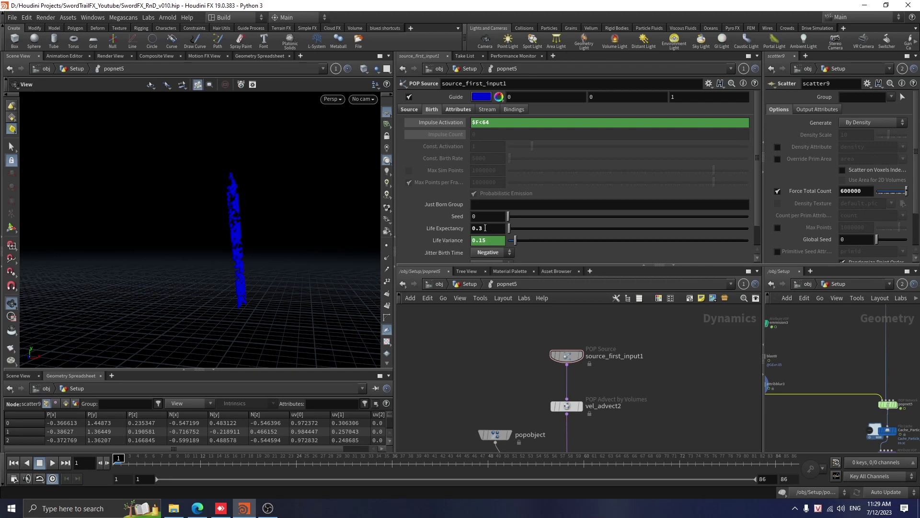
pyautogui.scroll(-1, 504, 254)
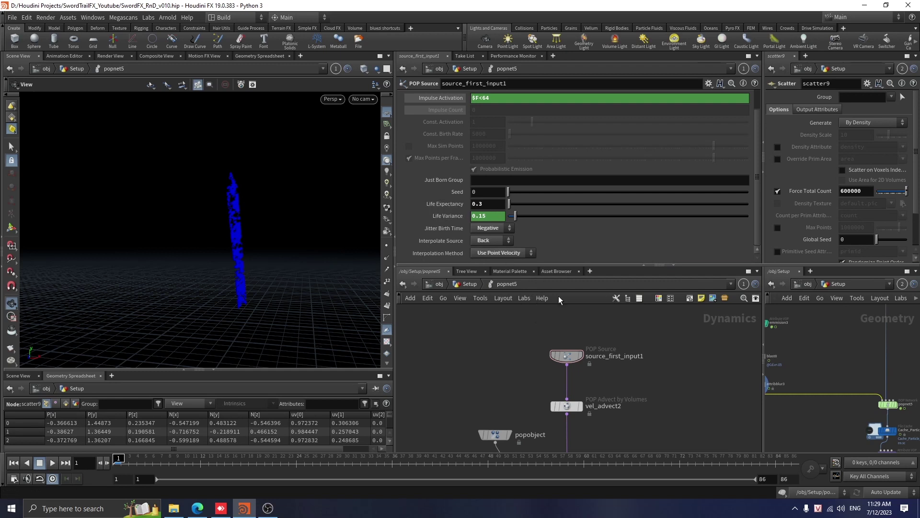
# Select trail3 in the Setup network and compare its velocity settings with the POP Source's interpolation method.
pyautogui.scroll(-3, 786, 370)
pyautogui.moveTo(786, 370); pyautogui.dragTo(852, 413, button='middle')
pyautogui.scroll(3, 828, 357)
pyautogui.scroll(2, 844, 422)
pyautogui.click(782, 420)
pyautogui.moveTo(659, 382); pyautogui.dragTo(643, 359, button='middle')
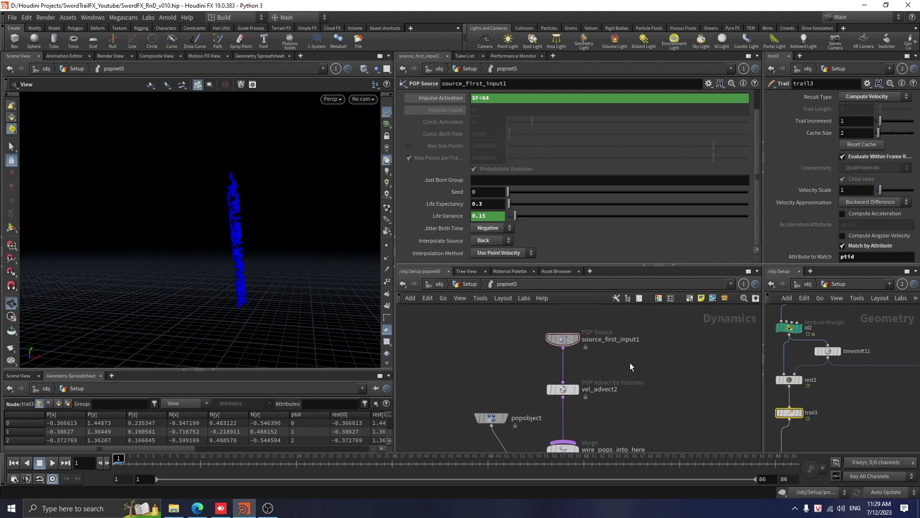
pyautogui.moveTo(644, 369); pyautogui.dragTo(645, 357, button='middle')
# Switch to the browser to view the Voxyde VFX tutorial on fixing particle stepping, and return to Houdini.
pyautogui.click(197, 507)
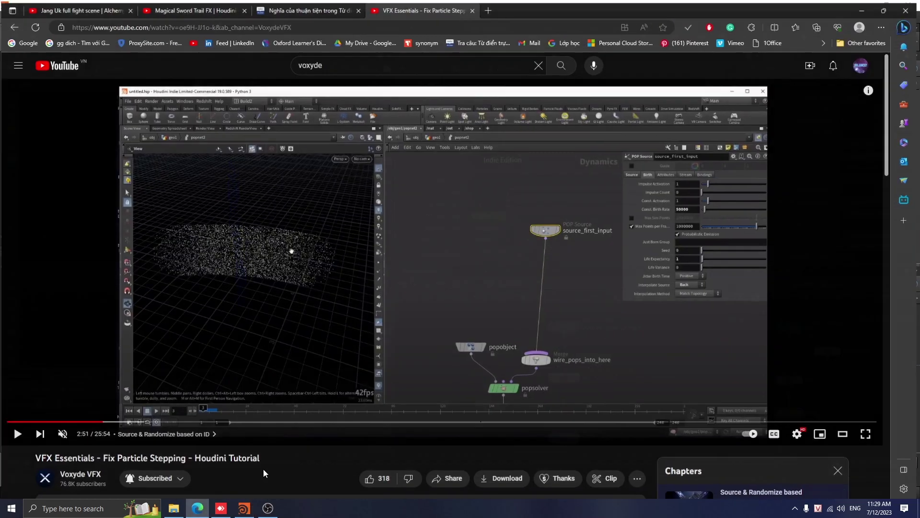
pyautogui.moveTo(115, 457); pyautogui.dragTo(177, 458)
pyautogui.click(199, 462)
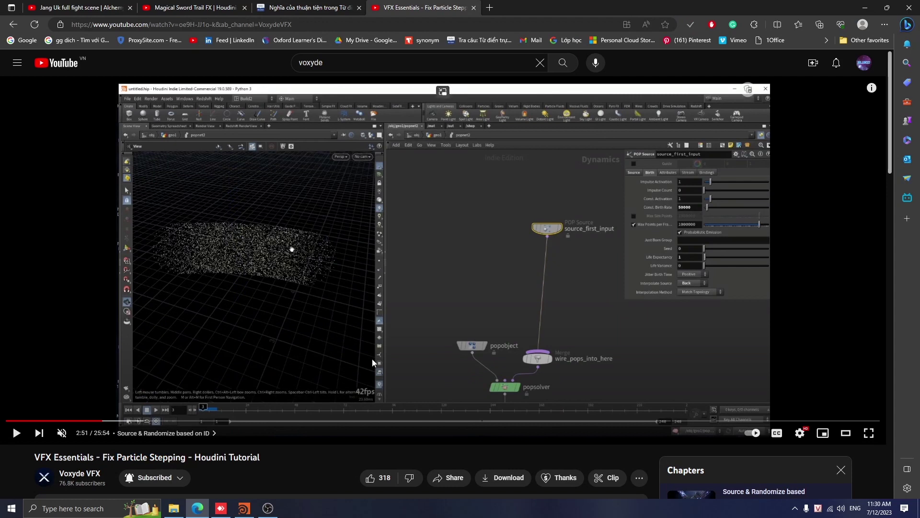
pyautogui.click(194, 509)
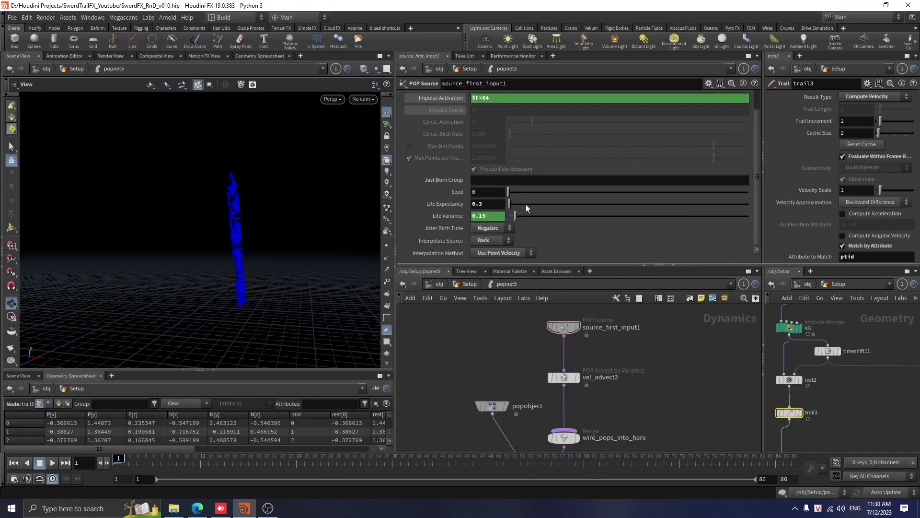
# Inspect the Attributes settings of source_first_input1 and the velocity and advection settings of vel_advect2.
pyautogui.scroll(2, 474, 118)
pyautogui.click(459, 111)
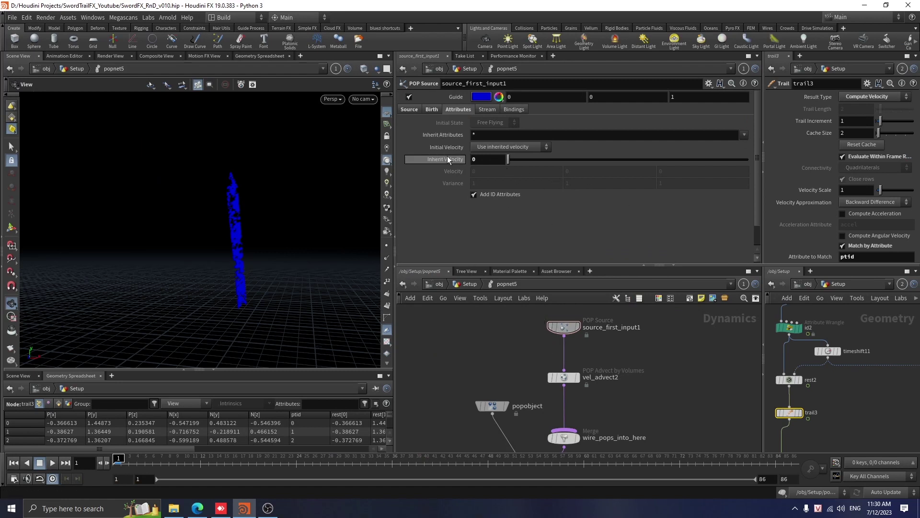
pyautogui.moveTo(639, 370); pyautogui.dragTo(631, 345, button='middle')
pyautogui.click(574, 349)
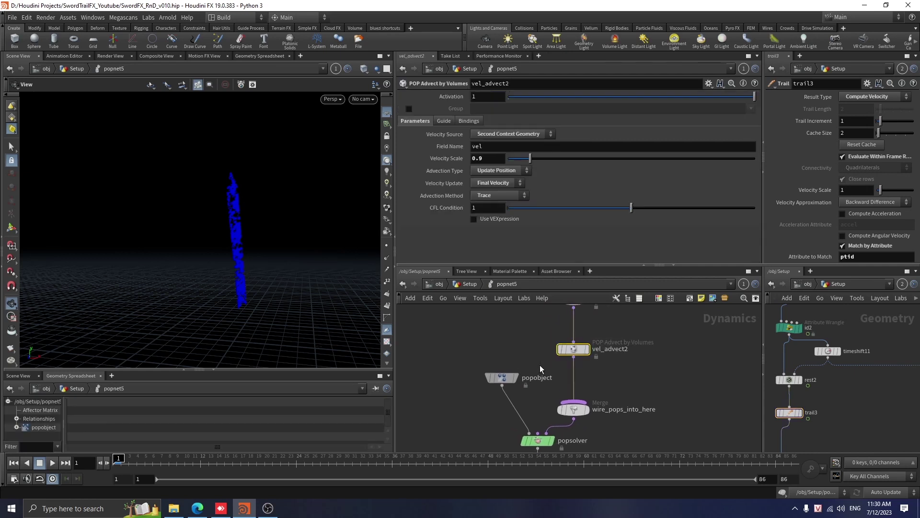
# Trace the input wires feeding popnet5 in the Setup network to locate the source of the vel_advect2 velocity field.
pyautogui.scroll(2, 646, 358)
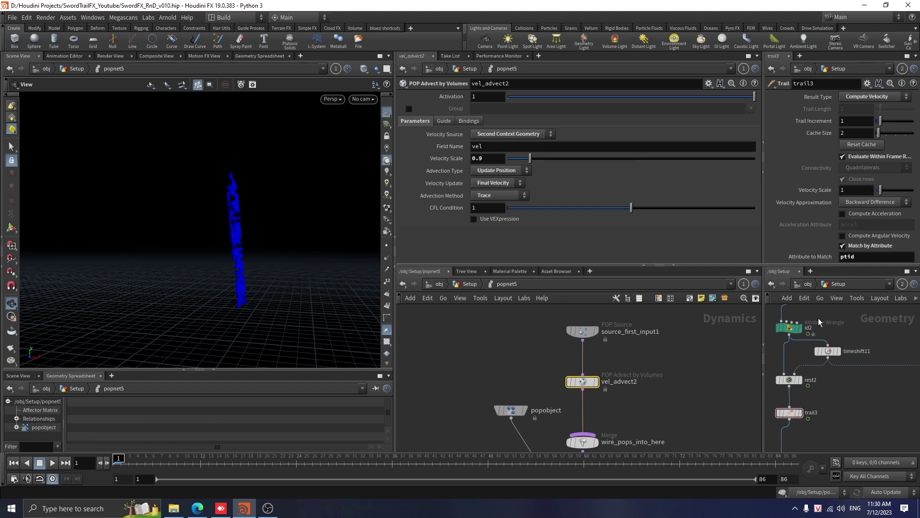
pyautogui.moveTo(854, 374); pyautogui.dragTo(837, 357, button='middle')
pyautogui.scroll(-3, 799, 396)
pyautogui.moveTo(850, 401)
pyautogui.mouseDown(button='middle')
pyautogui.moveTo(831, 364)
pyautogui.moveTo(855, 387)
pyautogui.mouseUp(button='middle')
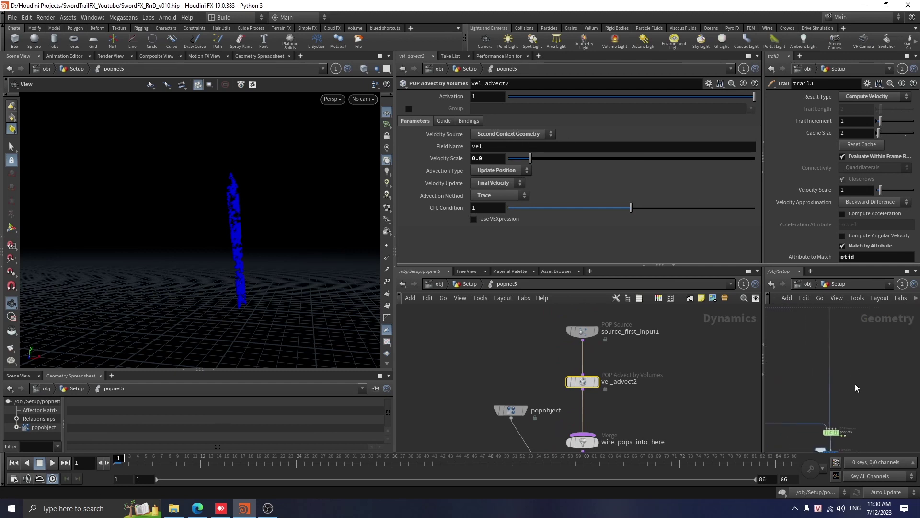
pyautogui.moveTo(851, 381); pyautogui.dragTo(813, 398)
pyautogui.moveTo(869, 370); pyautogui.dragTo(866, 395, button='middle')
pyautogui.scroll(-3, 869, 372)
pyautogui.scroll(2, 863, 402)
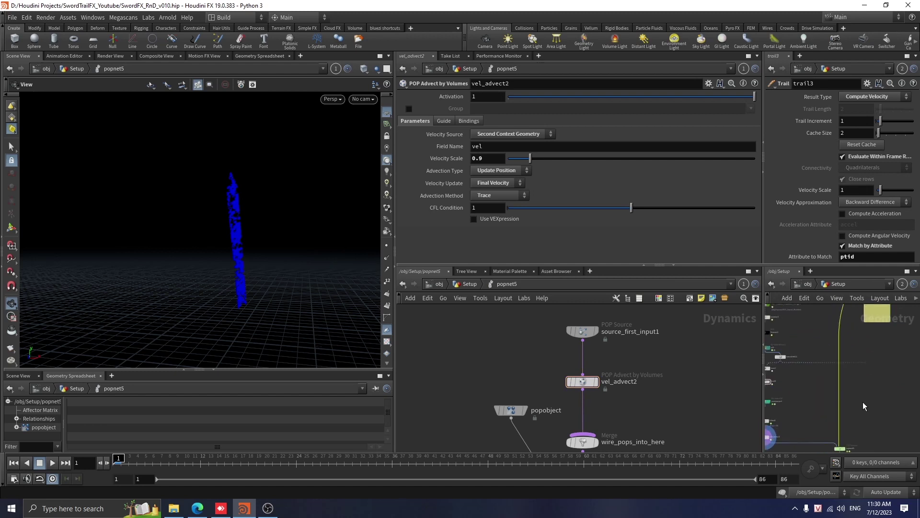
pyautogui.moveTo(853, 399); pyautogui.dragTo(819, 420)
pyautogui.moveTo(873, 415); pyautogui.dragTo(869, 391, button='middle')
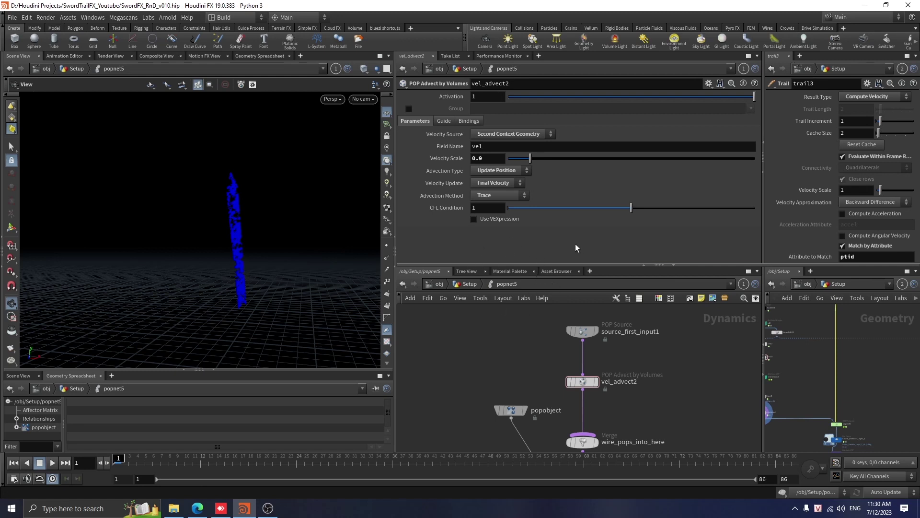
# Select popsolver in popnet5 and inspect its minimum and maximum substep settings.
pyautogui.moveTo(692, 447); pyautogui.dragTo(684, 356, button='middle')
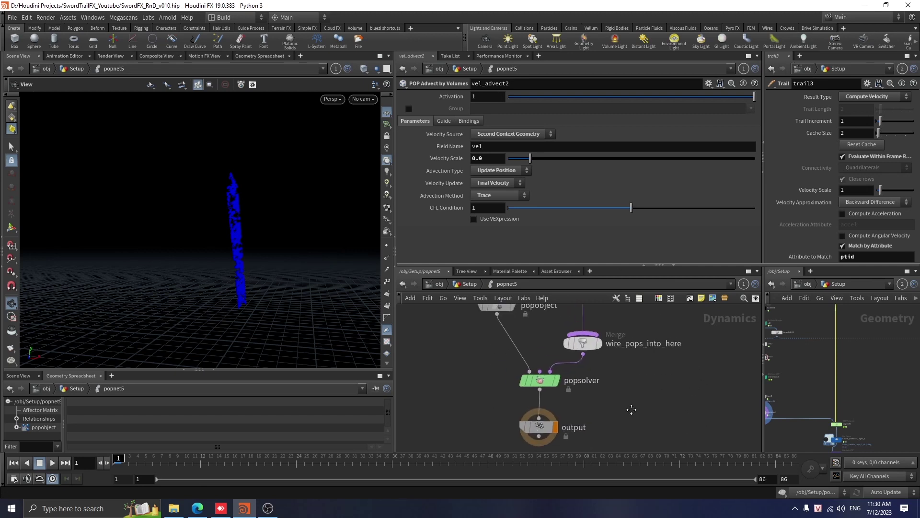
pyautogui.click(540, 380)
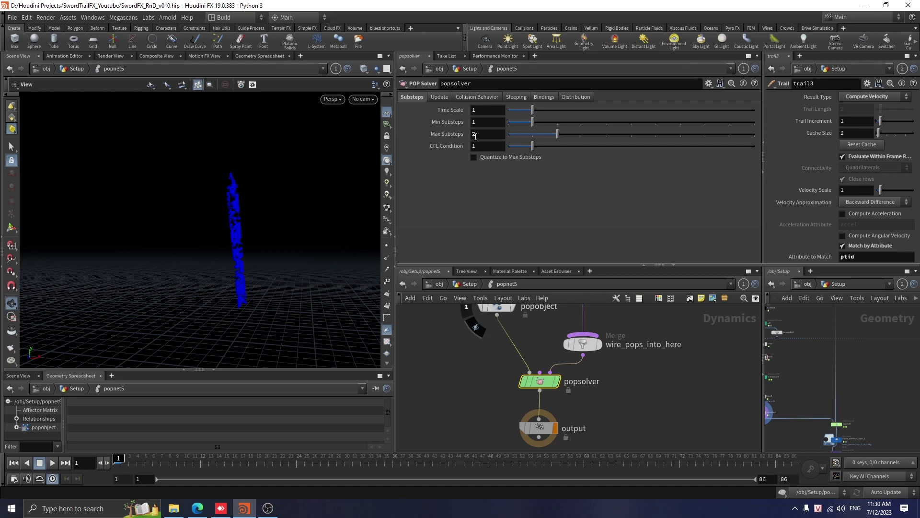
pyautogui.moveTo(650, 425); pyautogui.dragTo(660, 426, button='middle')
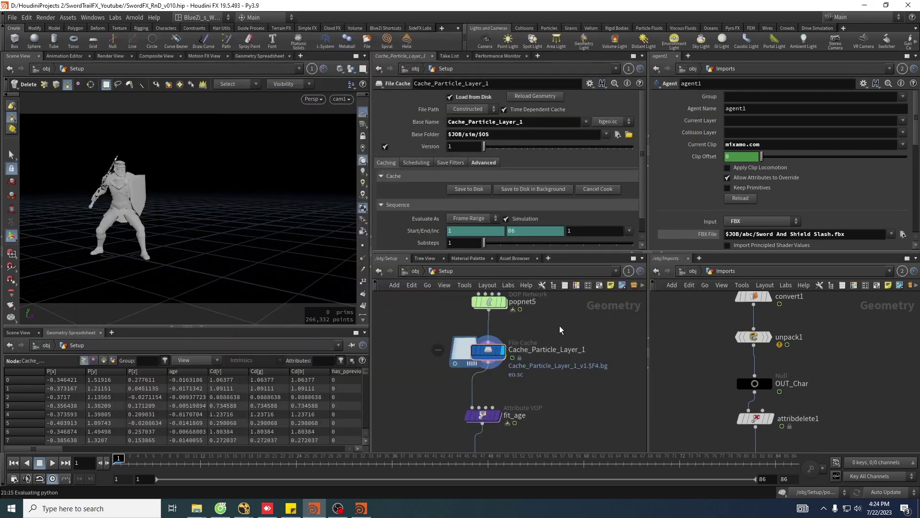
# Select the chain of nodes below Cache_Particle_Layer_1 in the Setup network and review its branches.
pyautogui.scroll(1, 541, 329)
pyautogui.moveTo(538, 327); pyautogui.dragTo(430, 402)
pyautogui.scroll(-5, 563, 384)
pyautogui.moveTo(570, 410); pyautogui.dragTo(542, 339, button='middle')
pyautogui.moveTo(542, 327); pyautogui.dragTo(484, 442)
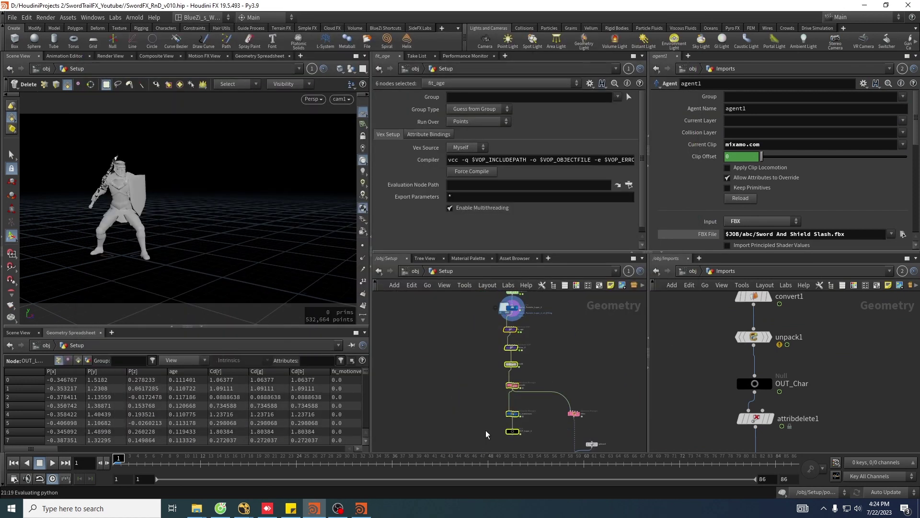
pyautogui.moveTo(551, 331); pyautogui.dragTo(539, 348, button='middle')
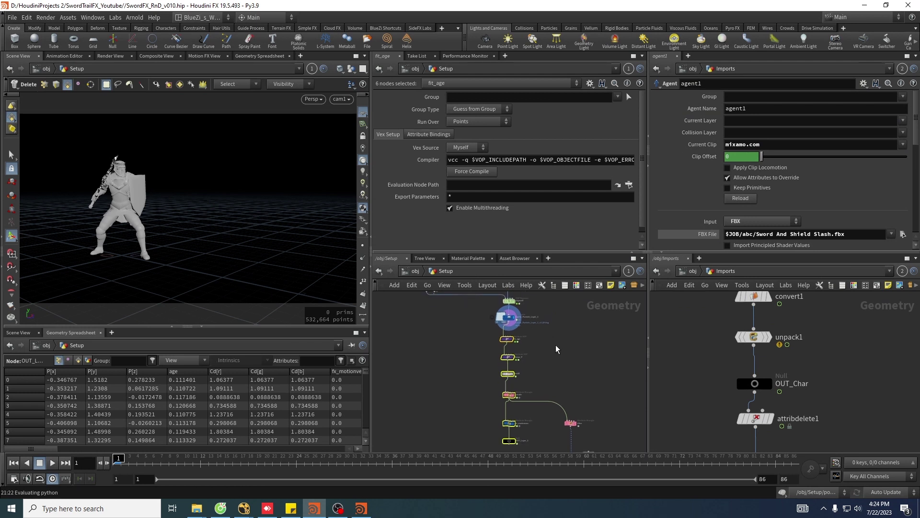
pyautogui.moveTo(538, 316); pyautogui.dragTo(528, 340, button='middle')
# Select Cache_Particle_Layer_1 and filter the geometry spreadsheet by the age attribute to examine the particle ages.
pyautogui.scroll(2, 528, 340)
pyautogui.click(487, 342)
pyautogui.scroll(3, 518, 316)
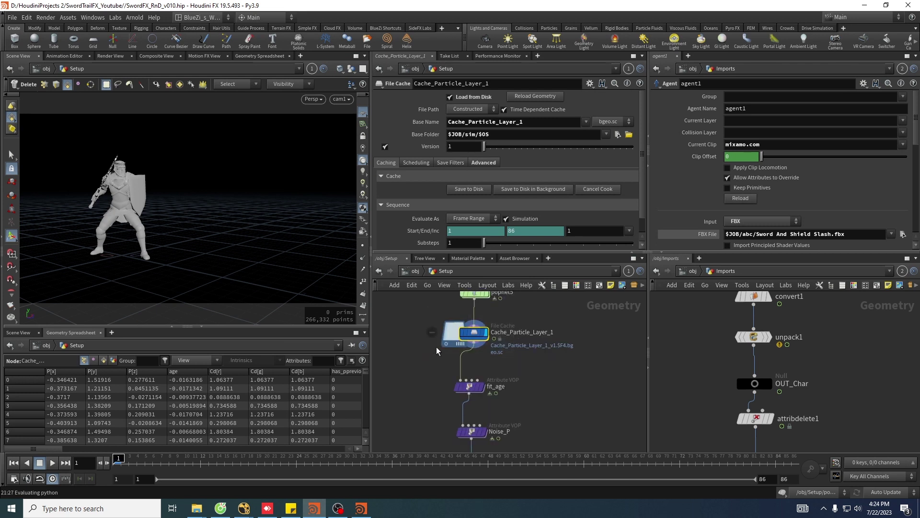
pyautogui.click(326, 360)
pyautogui.write('age')
pyautogui.press('Return')
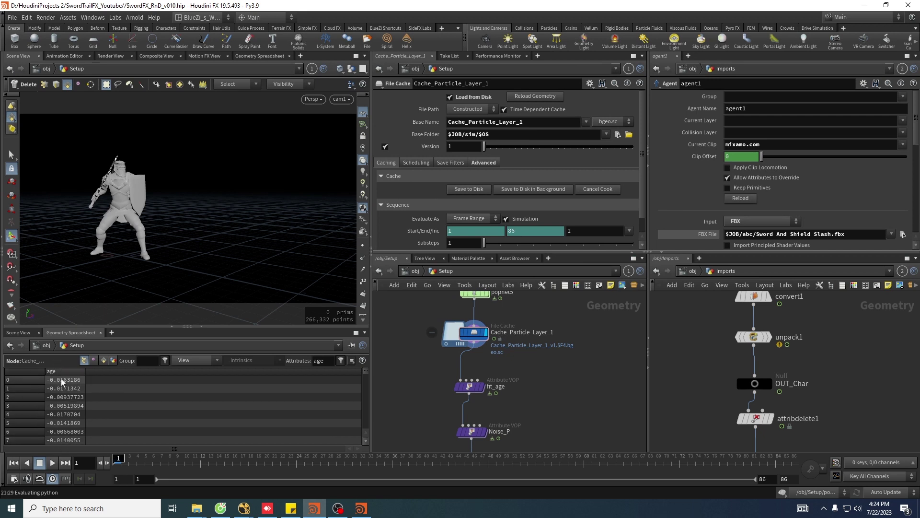
pyautogui.scroll(3, 559, 376)
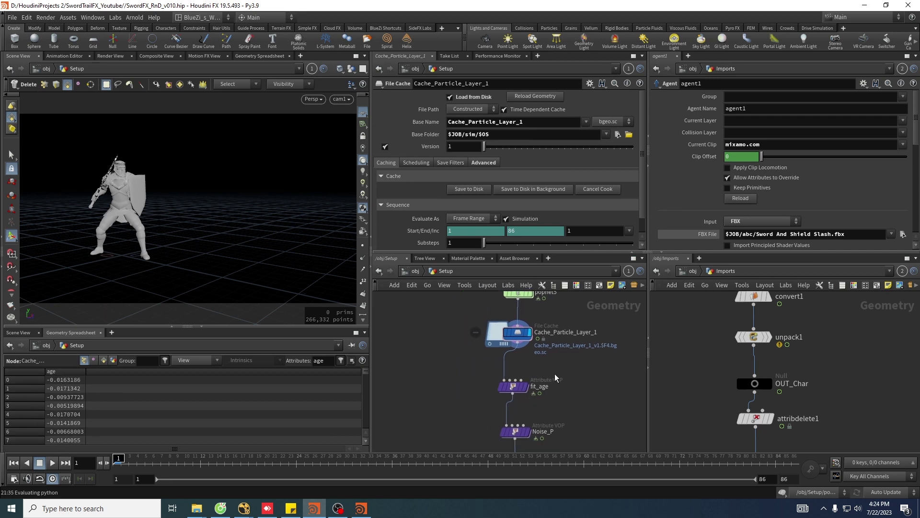
# Open the fit_age VOP network, inspect fit1's source and destination ranges, and return to the Setup network.
pyautogui.doubleClick(508, 382)
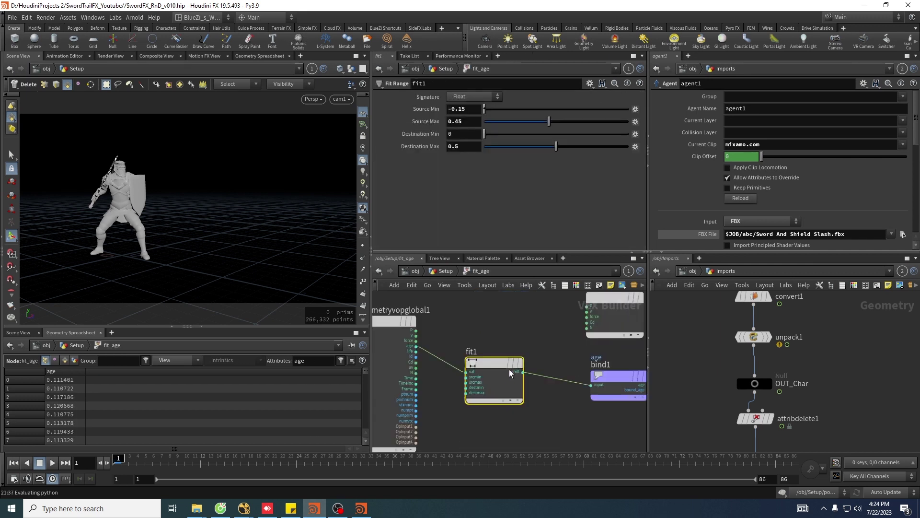
pyautogui.moveTo(535, 328); pyautogui.dragTo(546, 334, button='middle')
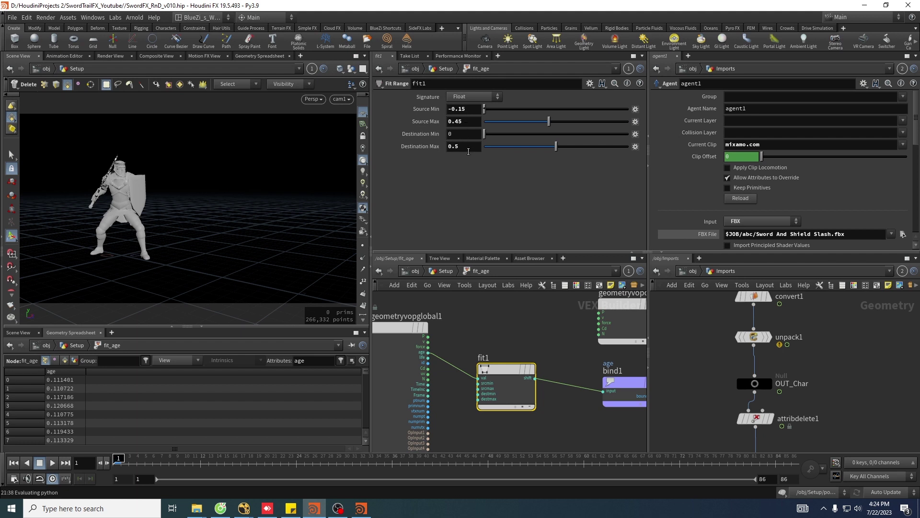
pyautogui.press('u')
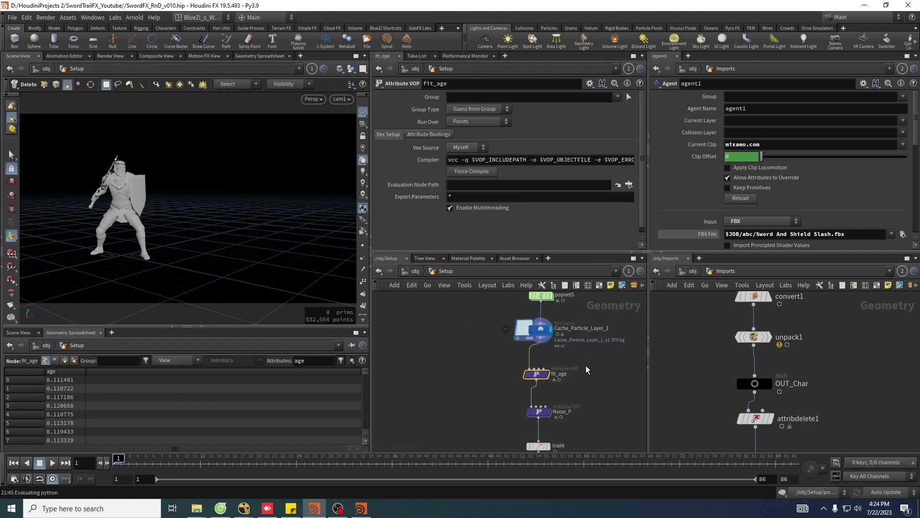
# Select the four nodes below the other particle cache, starting with the age attribute promotes, to compare their age handling.
pyautogui.scroll(-6, 587, 370)
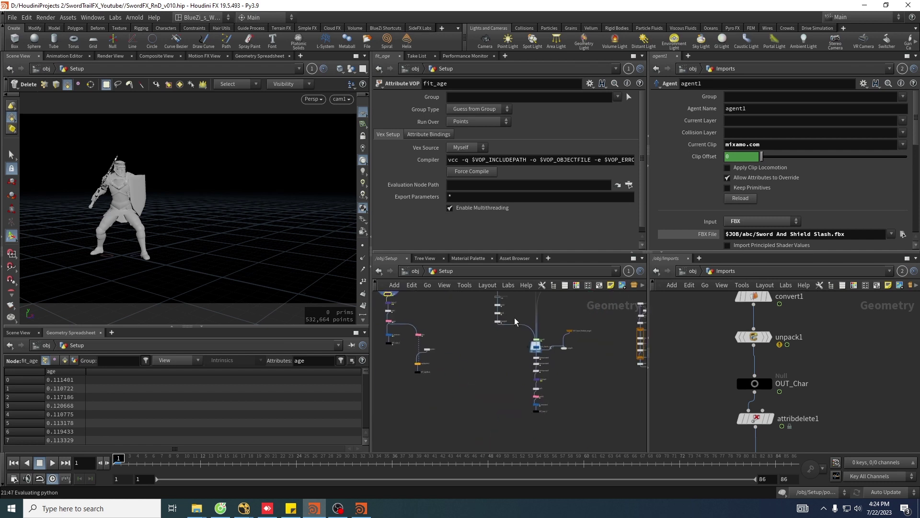
pyautogui.scroll(4, 531, 345)
pyautogui.moveTo(561, 336); pyautogui.dragTo(492, 401)
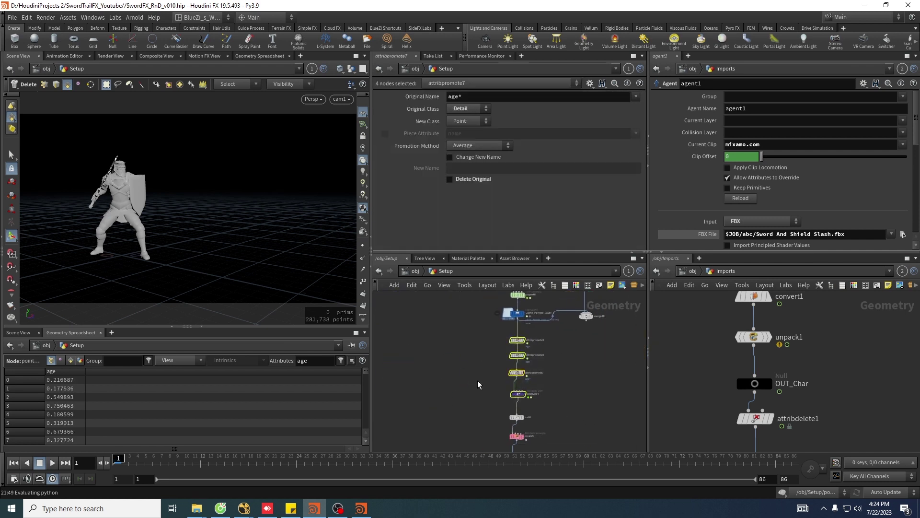
pyautogui.scroll(2, 491, 366)
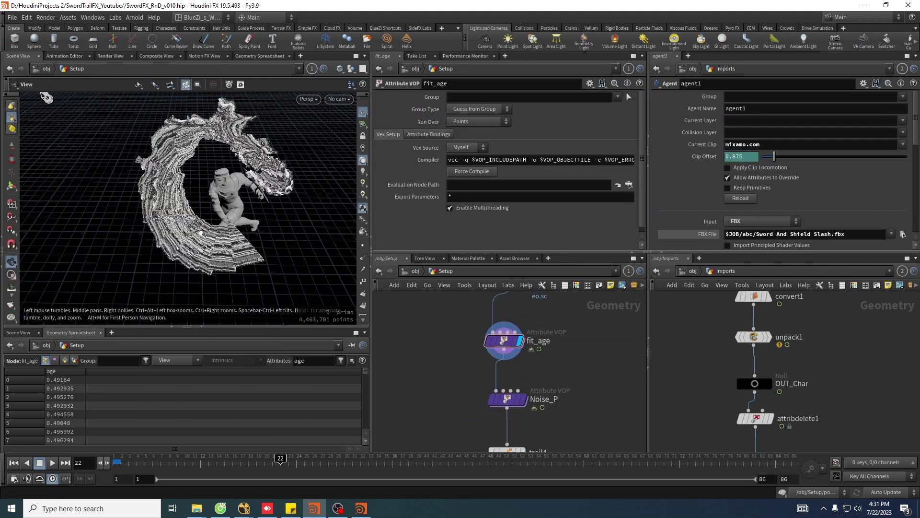
# Examine the sword trail particles in the viewport, and select Noise_P to inspect its ramp.
pyautogui.moveTo(201, 233); pyautogui.dragTo(113, 244)
pyautogui.moveTo(557, 374); pyautogui.dragTo(553, 351, button='middle')
pyautogui.scroll(2, 530, 365)
pyautogui.moveTo(545, 349); pyautogui.dragTo(441, 395)
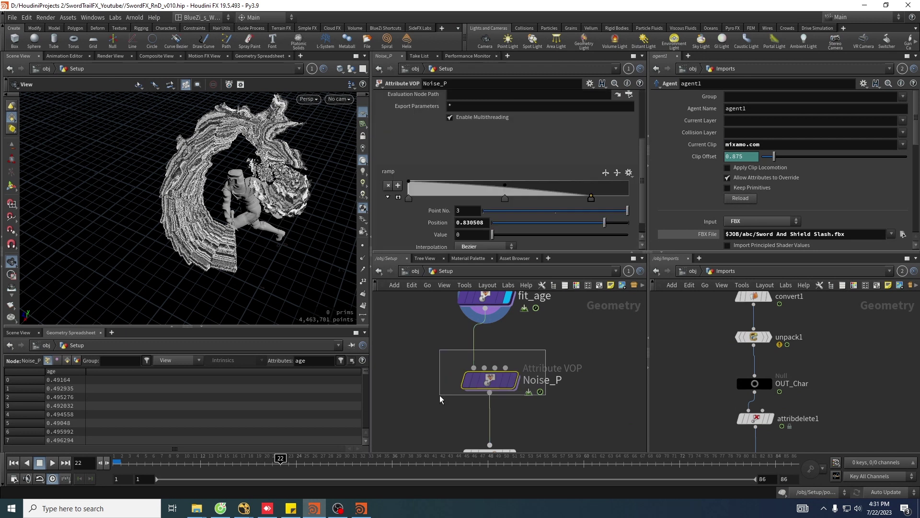
# Open the Noise_P VOP network and inspect turbnoise1's noise type, frequency and roughness settings.
pyautogui.doubleClick(489, 380)
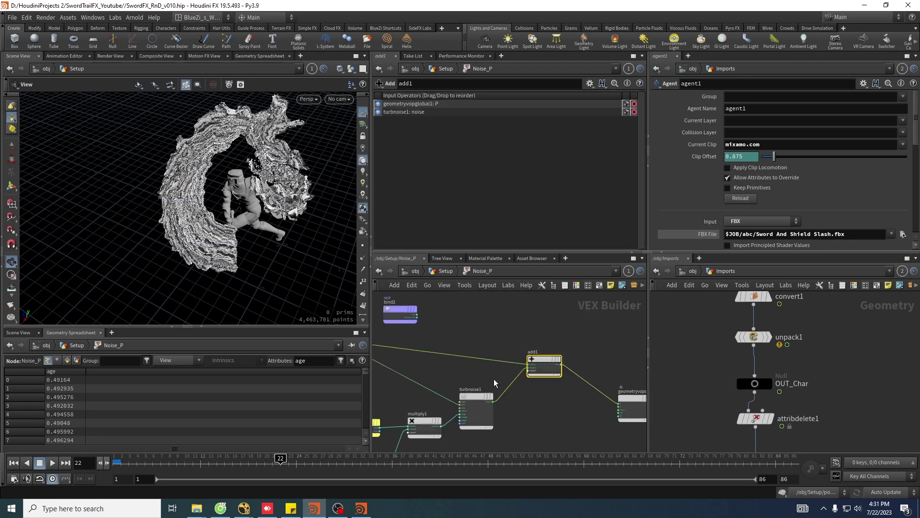
pyautogui.scroll(-2, 468, 341)
pyautogui.moveTo(480, 392); pyautogui.dragTo(495, 364, button='middle')
pyautogui.scroll(3, 496, 364)
pyautogui.moveTo(499, 314); pyautogui.dragTo(468, 371)
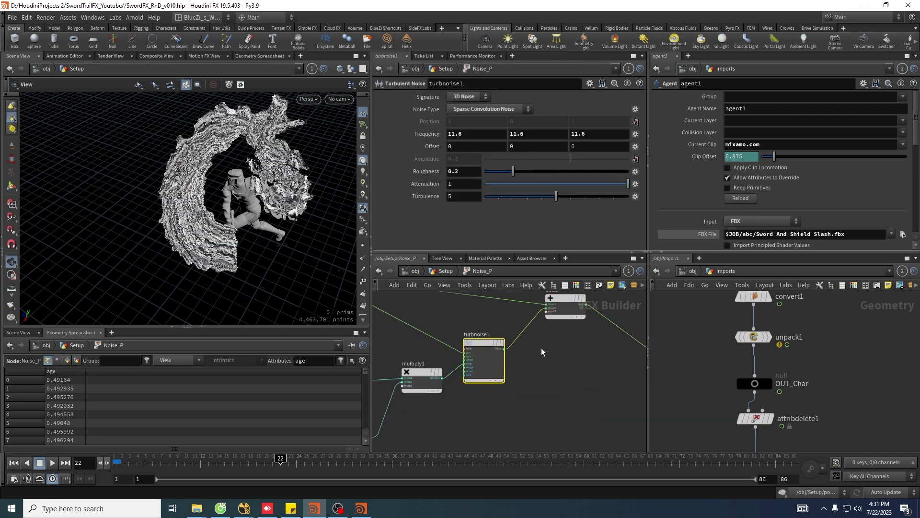
# Select add1 and examine how the turbulent noise is added to P and passed to the geometry output.
pyautogui.moveTo(564, 362); pyautogui.dragTo(556, 391, button='middle')
pyautogui.moveTo(560, 376); pyautogui.dragTo(536, 315)
pyautogui.scroll(-3, 532, 316)
pyautogui.moveTo(506, 314); pyautogui.dragTo(361, 322, button='middle')
pyautogui.scroll(4, 463, 320)
pyautogui.moveTo(554, 358); pyautogui.dragTo(405, 347, button='middle')
pyautogui.scroll(-3, 514, 370)
pyautogui.moveTo(514, 363); pyautogui.dragTo(496, 339, button='middle')
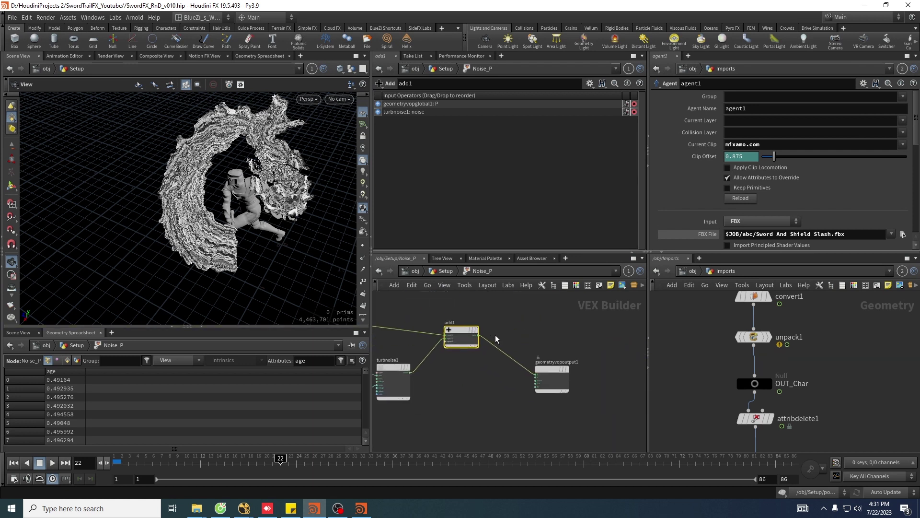
pyautogui.scroll(3, 509, 359)
pyautogui.scroll(-4, 470, 397)
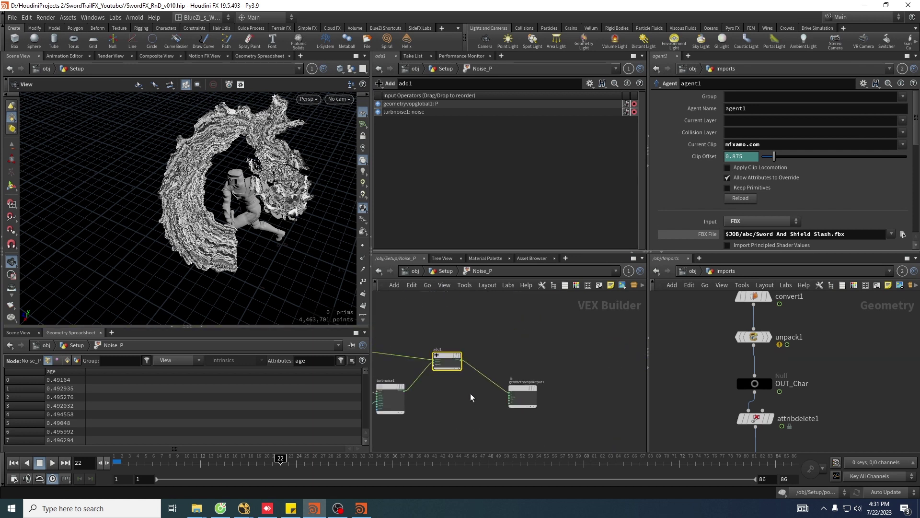
# Inspect the amp and ramp1 parameters feeding multiply1, and return to the Setup network.
pyautogui.scroll(-3, 471, 394)
pyautogui.moveTo(463, 399); pyautogui.dragTo(545, 372, button='middle')
pyautogui.moveTo(437, 433); pyautogui.dragTo(510, 386, button='middle')
pyautogui.scroll(3, 457, 423)
pyautogui.scroll(3, 489, 367)
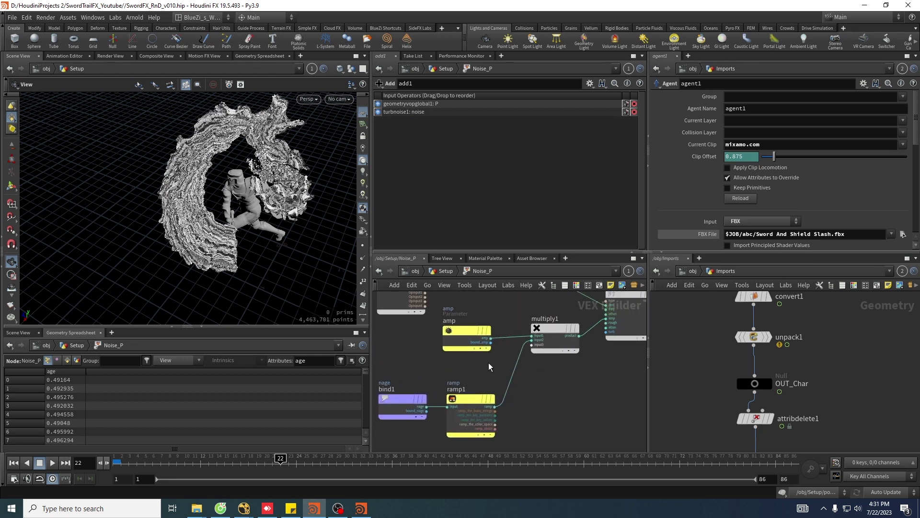
pyautogui.click(477, 338)
pyautogui.moveTo(543, 401); pyautogui.dragTo(534, 395, button='middle')
pyautogui.click(468, 414)
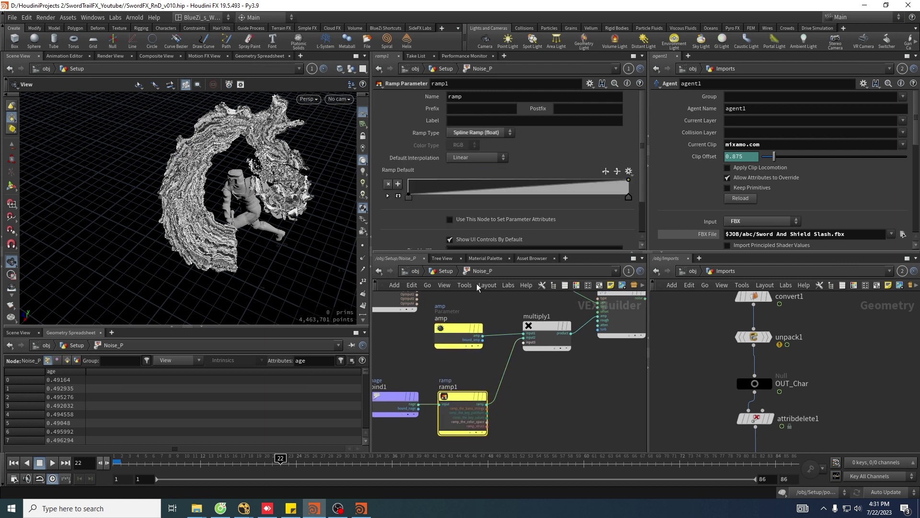
pyautogui.click(445, 271)
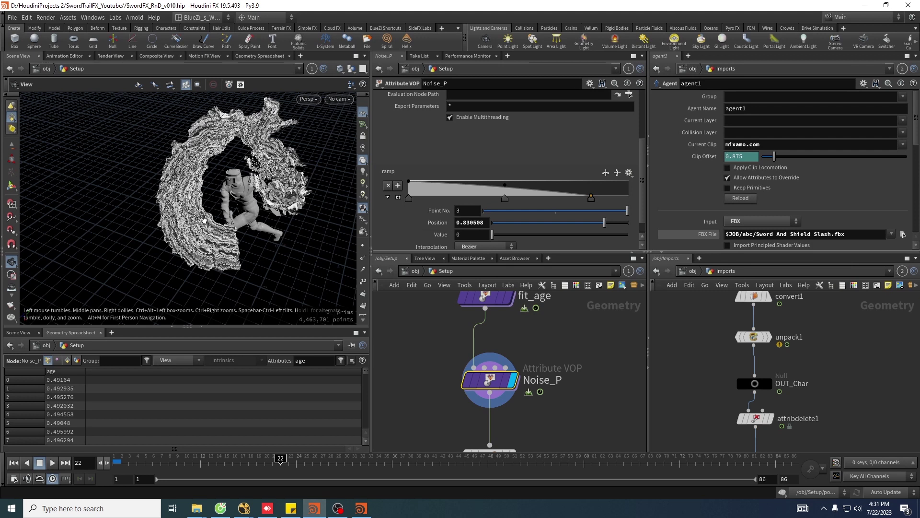
# Examine the noise-displaced trail in the viewport, and display trail4 with its velocity settings.
pyautogui.moveTo(204, 221); pyautogui.dragTo(176, 208)
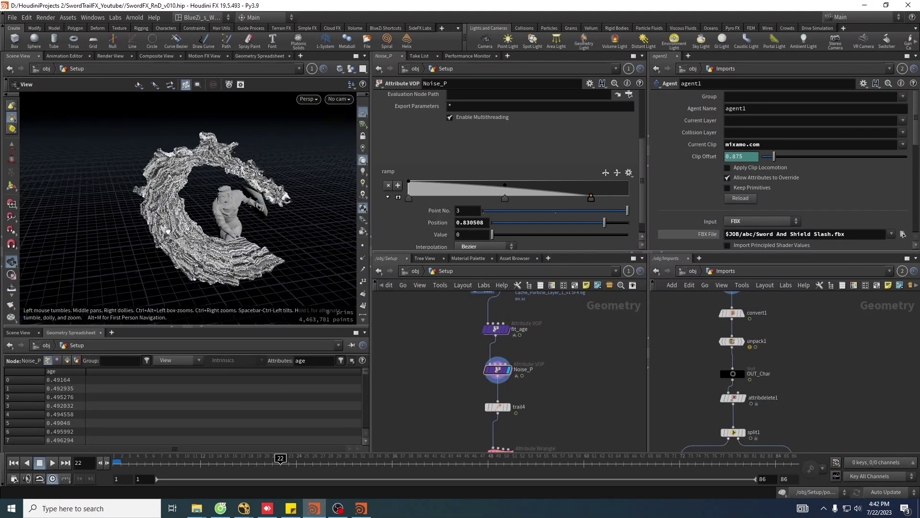
pyautogui.moveTo(158, 221); pyautogui.dragTo(327, 258)
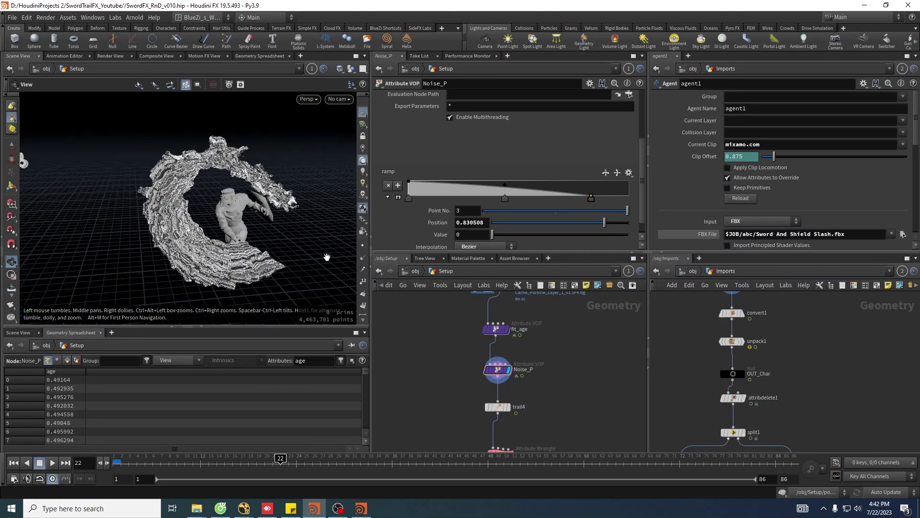
pyautogui.scroll(2, 539, 409)
pyautogui.click(488, 398)
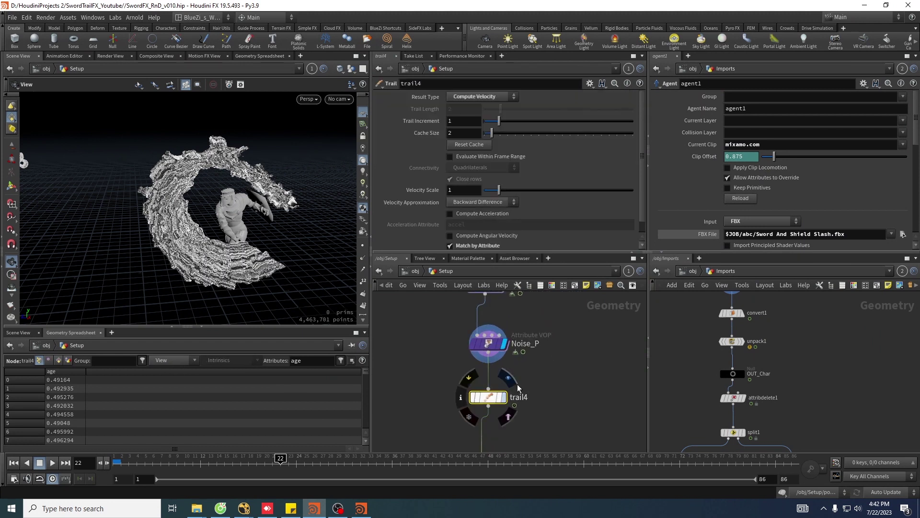
pyautogui.scroll(-1, 532, 403)
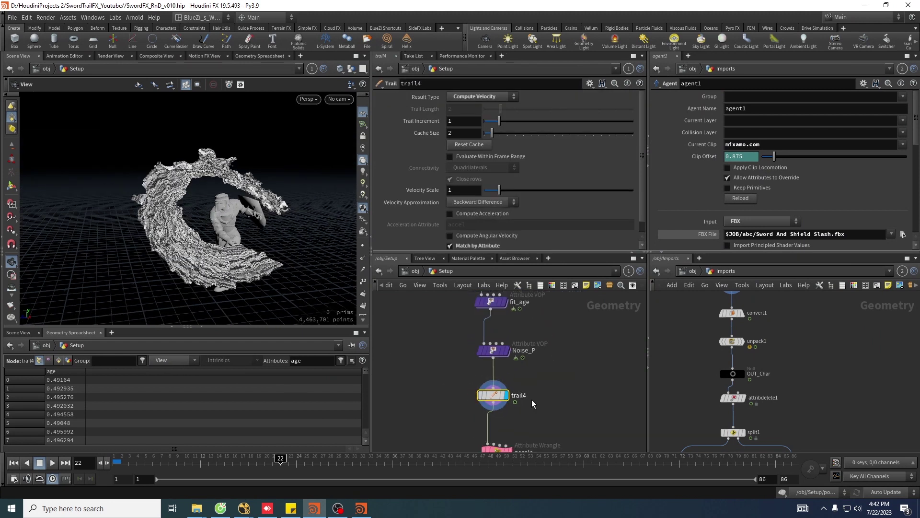
# Display and select the pscale wrangle below trail4, and inspect its VEX code, Mult value and Scale Ramp.
pyautogui.scroll(-2, 558, 415)
pyautogui.moveTo(558, 415); pyautogui.dragTo(548, 371, button='middle')
pyautogui.scroll(2, 535, 407)
pyautogui.click(508, 384)
pyautogui.moveTo(541, 374); pyautogui.dragTo(448, 413)
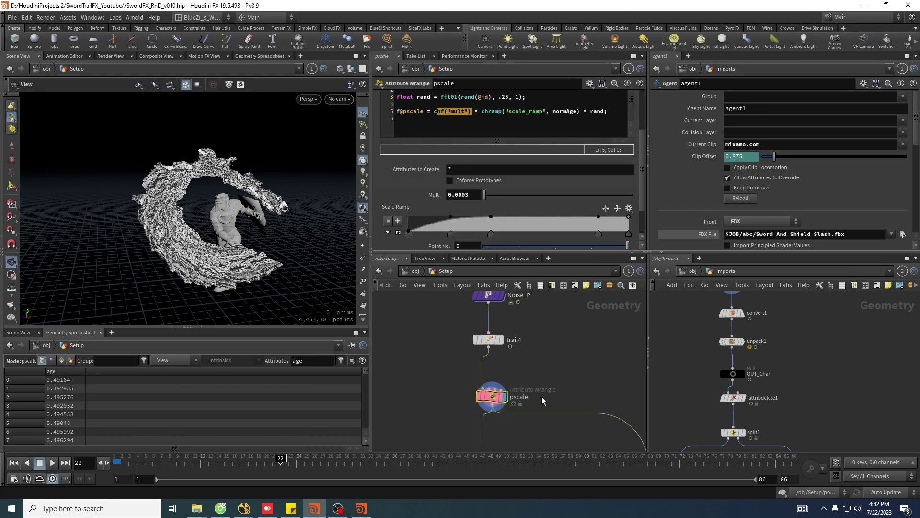
pyautogui.scroll(1, 540, 211)
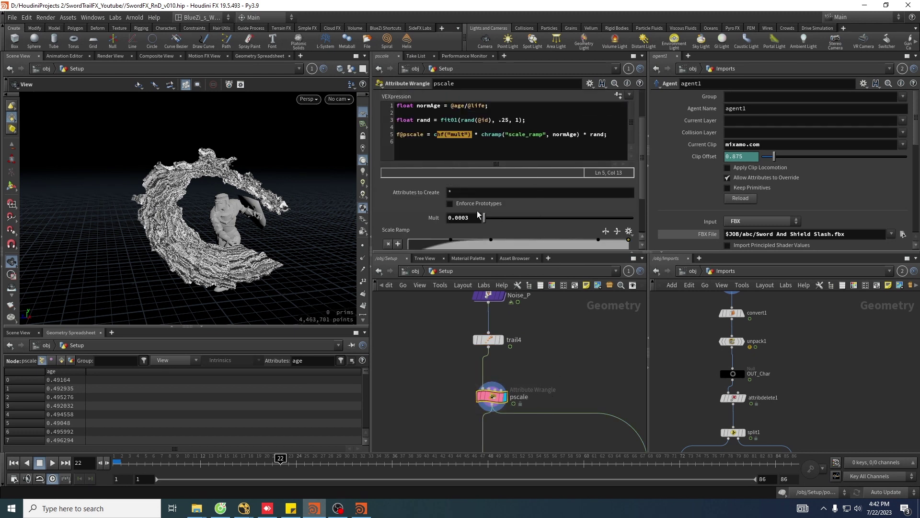
# Examine the pscale wrangle's VEX lines for normAge, the id-based rand value, and how both feed f@pscale with the scale ramp.
pyautogui.click(426, 105)
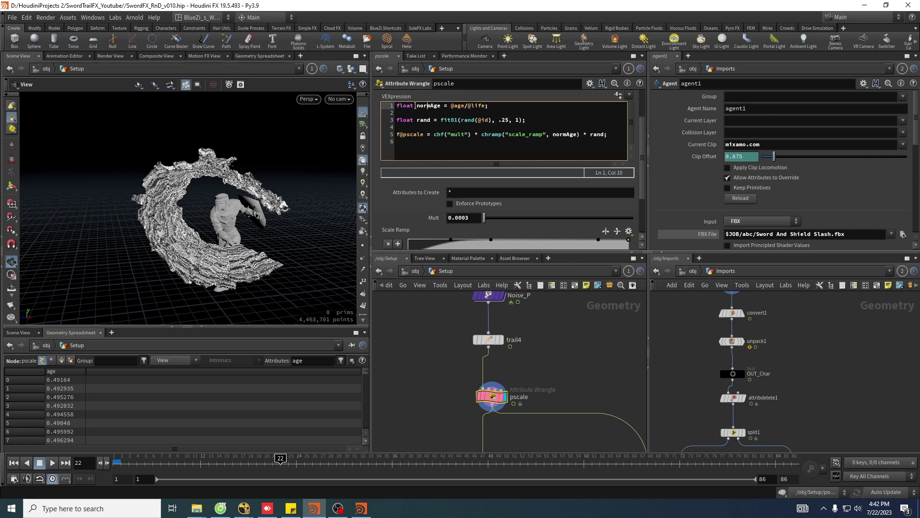
pyautogui.moveTo(420, 105); pyautogui.dragTo(440, 105)
pyautogui.click(461, 106)
pyautogui.moveTo(424, 121); pyautogui.dragTo(434, 119)
pyautogui.click(464, 121)
pyautogui.moveTo(464, 120); pyautogui.dragTo(490, 120)
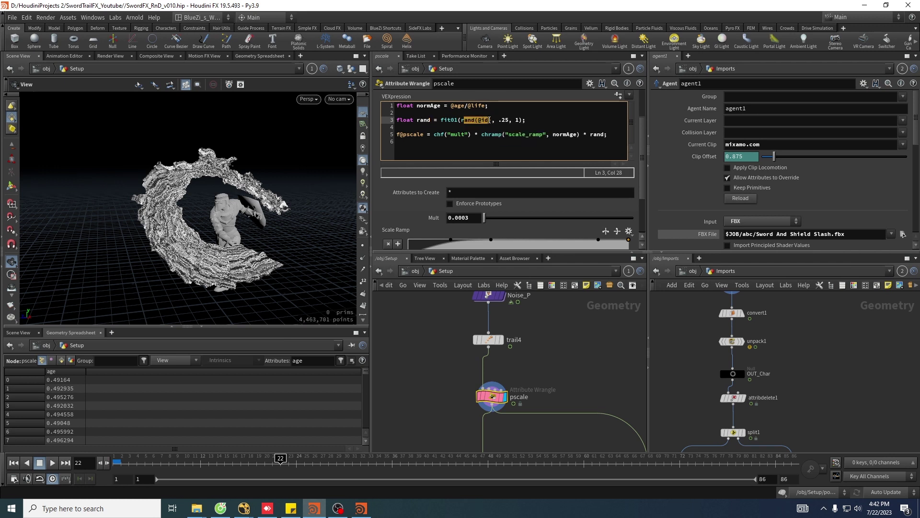
pyautogui.click(465, 124)
pyautogui.click(431, 106)
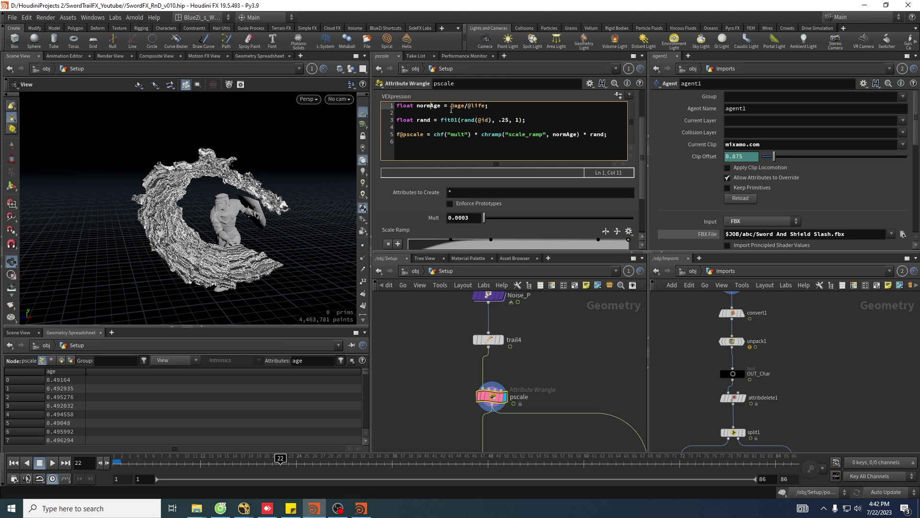
pyautogui.click(431, 120)
pyautogui.moveTo(509, 135); pyautogui.dragTo(607, 136)
pyautogui.click(492, 142)
# Select the fx_motionvec wrangle between pscale and OUT_Layer_1.
pyautogui.scroll(-2, 530, 372)
pyautogui.moveTo(555, 375); pyautogui.dragTo(551, 342, button='middle')
pyautogui.scroll(2, 551, 342)
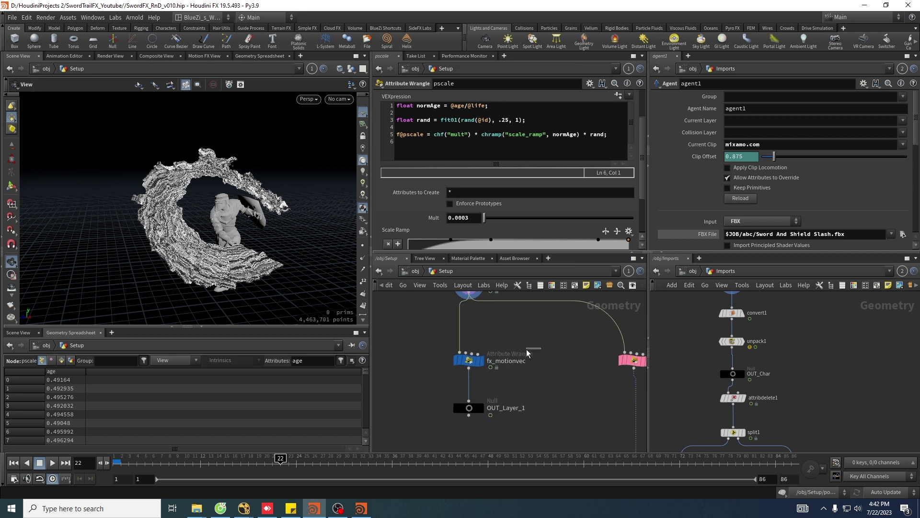
pyautogui.click(469, 360)
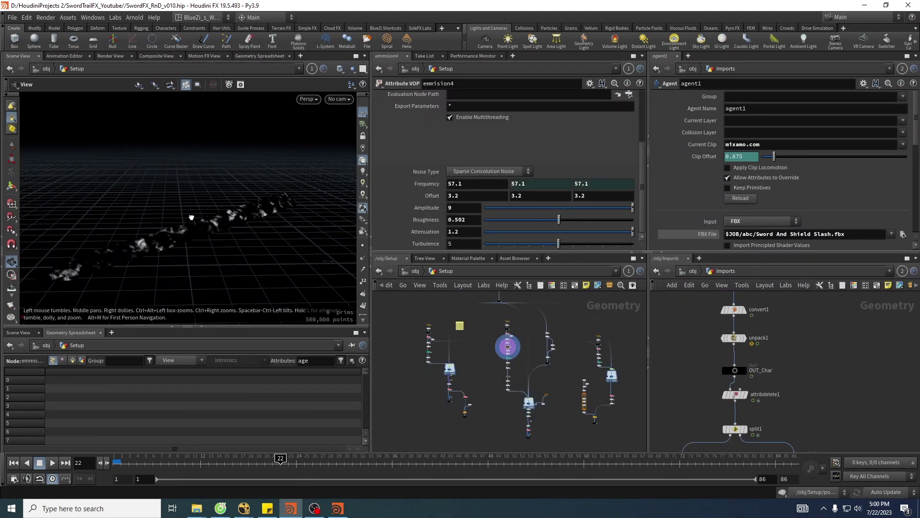
# Survey the emission node chains and highlight the Scatter1 chain beside the one containing emmision4.
pyautogui.moveTo(197, 222); pyautogui.dragTo(210, 216)
pyautogui.scroll(5, 511, 325)
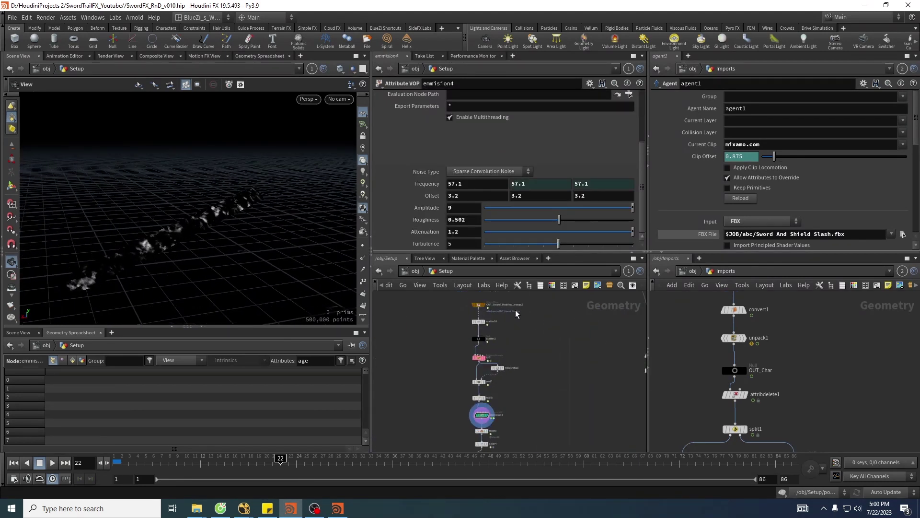
pyautogui.moveTo(517, 297); pyautogui.dragTo(464, 404)
pyautogui.scroll(-3, 464, 403)
pyautogui.middleClick(472, 391)
pyautogui.moveTo(413, 361); pyautogui.dragTo(556, 346, button='middle')
pyautogui.moveTo(437, 322); pyautogui.dragTo(382, 413)
pyautogui.moveTo(561, 352); pyautogui.dragTo(496, 350, button='middle')
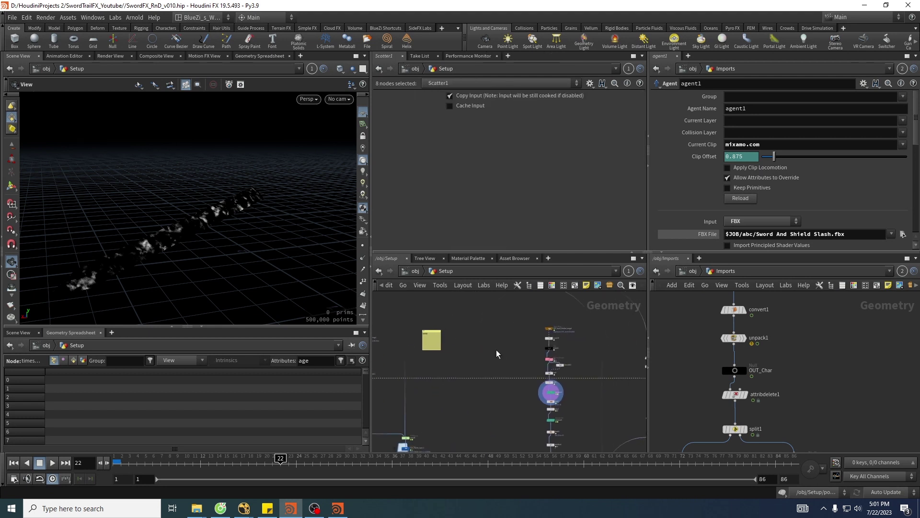
# Select emmision4 and examine its Sparse Convolution Noise settings and the resulting emission points.
pyautogui.scroll(3, 562, 396)
pyautogui.click(538, 389)
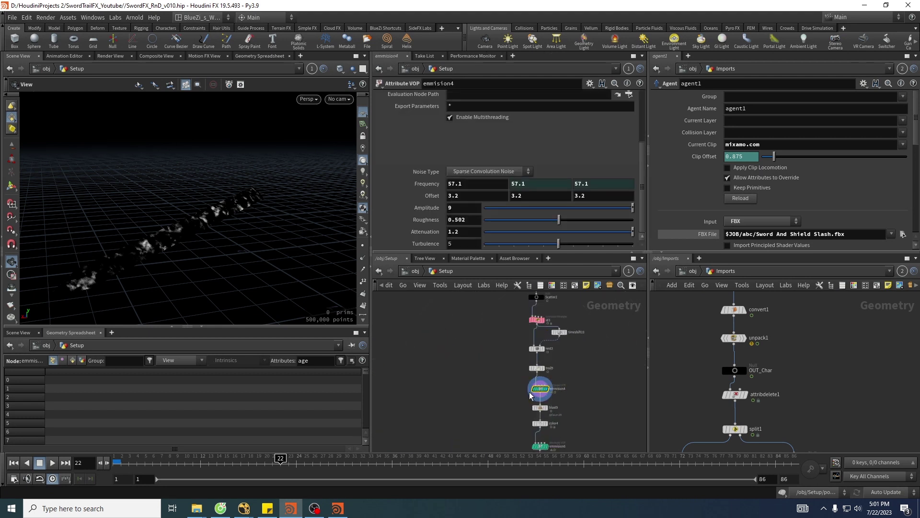
pyautogui.scroll(2, 569, 392)
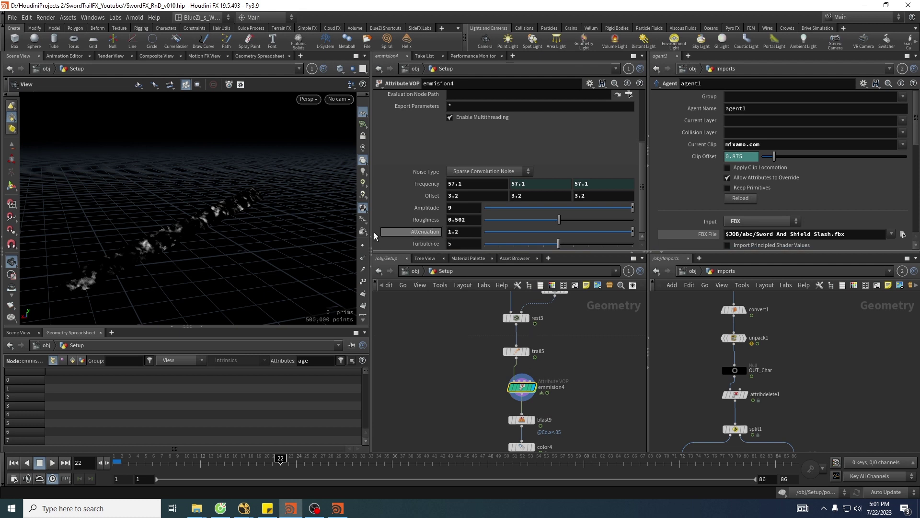
pyautogui.moveTo(201, 211); pyautogui.dragTo(156, 249)
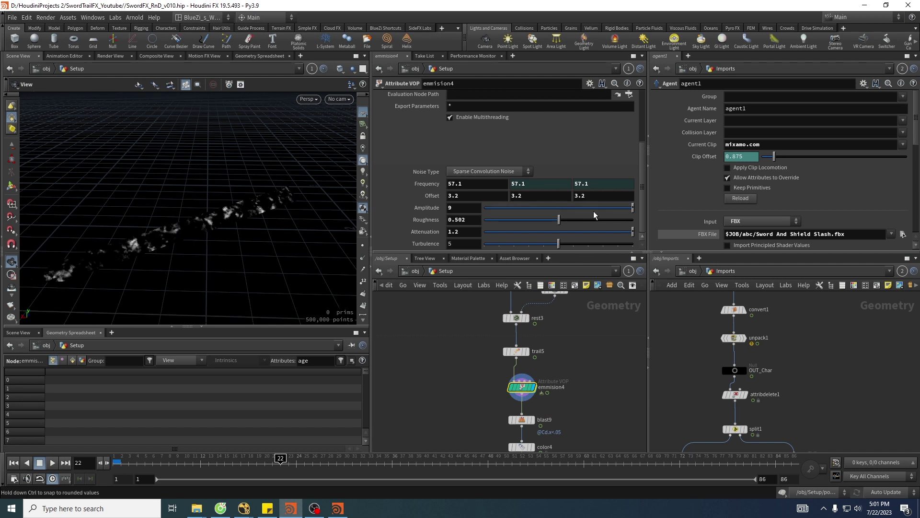
# Select emmision3 in the neighbouring chain and inspect its noise Offset driven by $F*6.
pyautogui.scroll(-3, 505, 377)
pyautogui.scroll(-2, 620, 370)
pyautogui.moveTo(480, 391); pyautogui.dragTo(561, 380, button='middle')
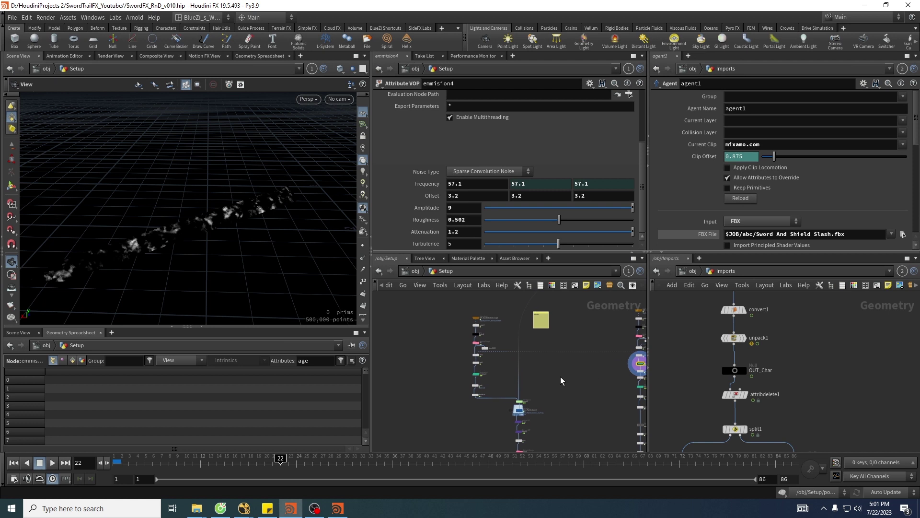
pyautogui.scroll(3, 473, 351)
pyautogui.click(553, 386)
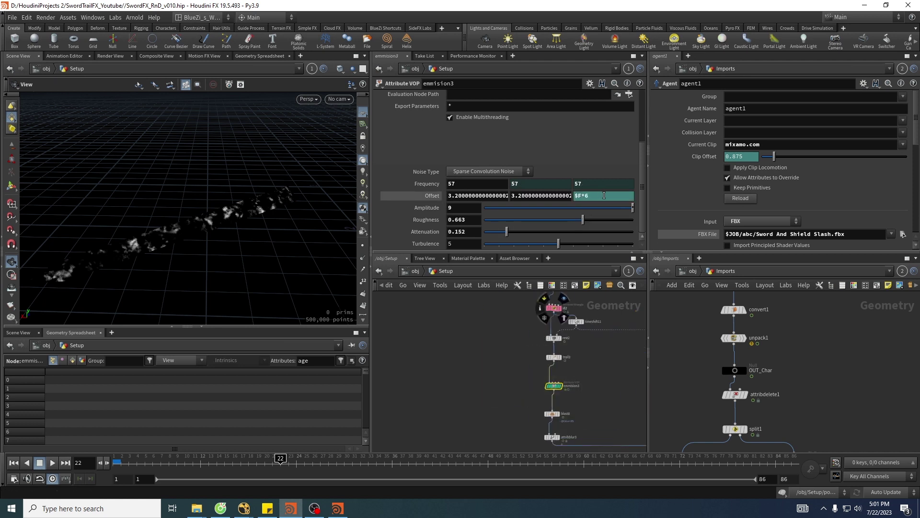
pyautogui.moveTo(585, 362); pyautogui.dragTo(515, 336, button='middle')
pyautogui.scroll(-3, 565, 344)
pyautogui.moveTo(571, 346); pyautogui.dragTo(453, 355, button='middle')
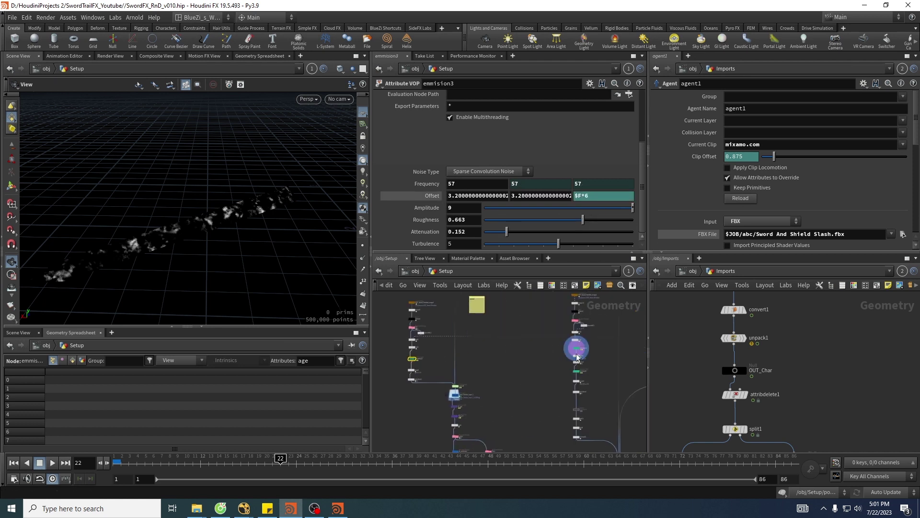
pyautogui.scroll(4, 576, 358)
pyautogui.click(540, 354)
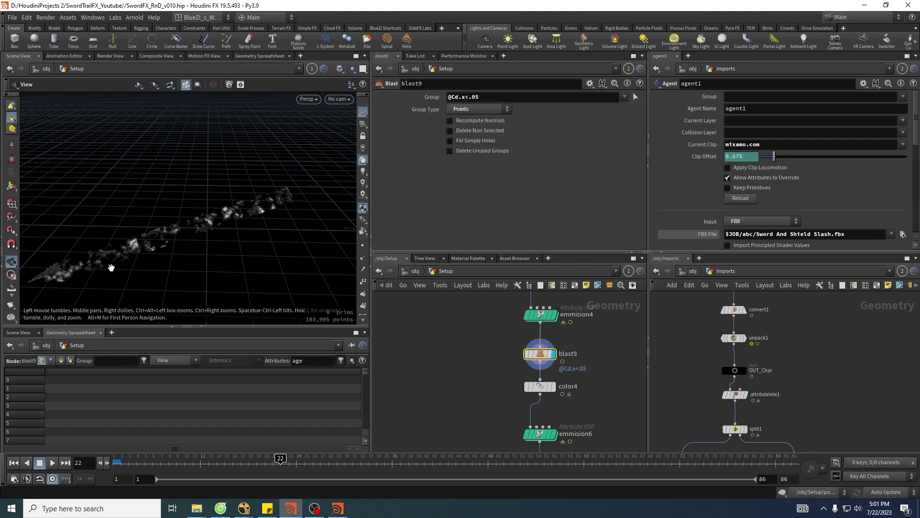
pyautogui.moveTo(112, 267); pyautogui.dragTo(187, 254)
pyautogui.scroll(2, 558, 395)
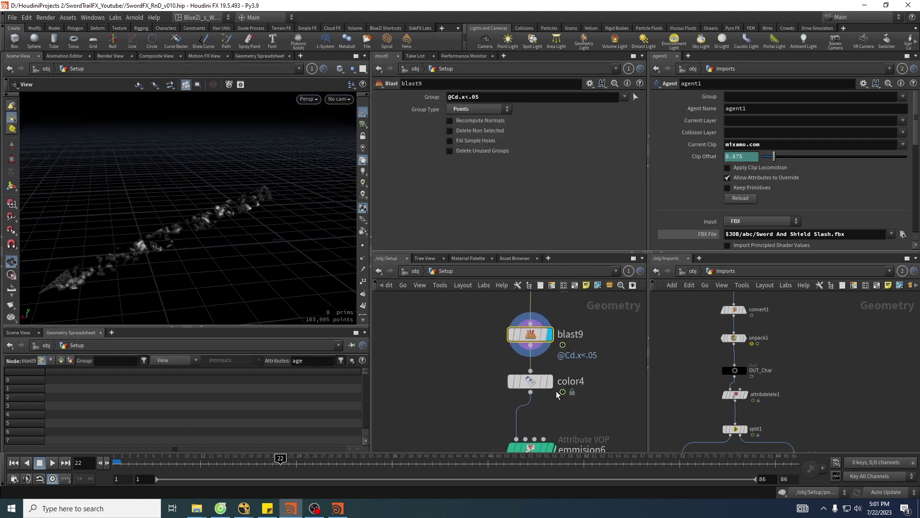
# Display color4 and then emmision6, and examine the second noise pass on the blackened points.
pyautogui.click(549, 382)
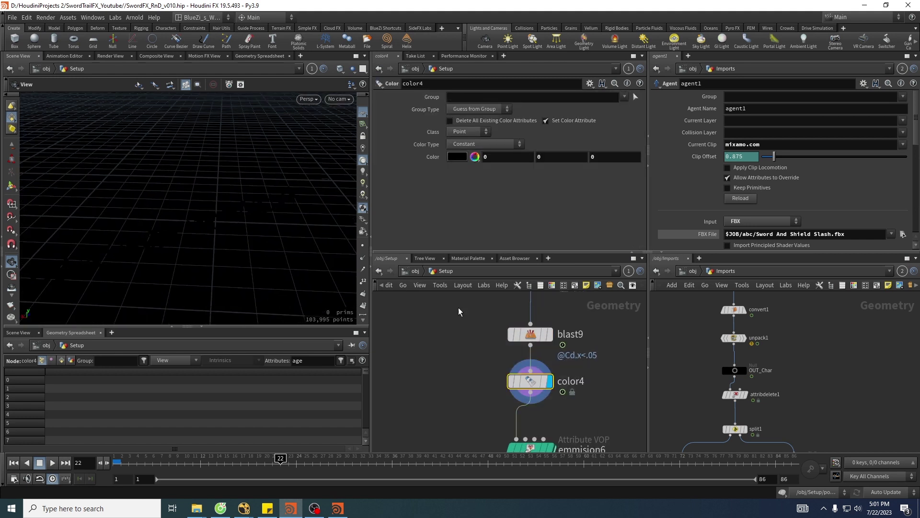
pyautogui.moveTo(640, 421); pyautogui.dragTo(620, 364, button='middle')
pyautogui.click(542, 375)
pyautogui.moveTo(565, 370); pyautogui.dragTo(461, 416)
pyautogui.scroll(-2, 566, 358)
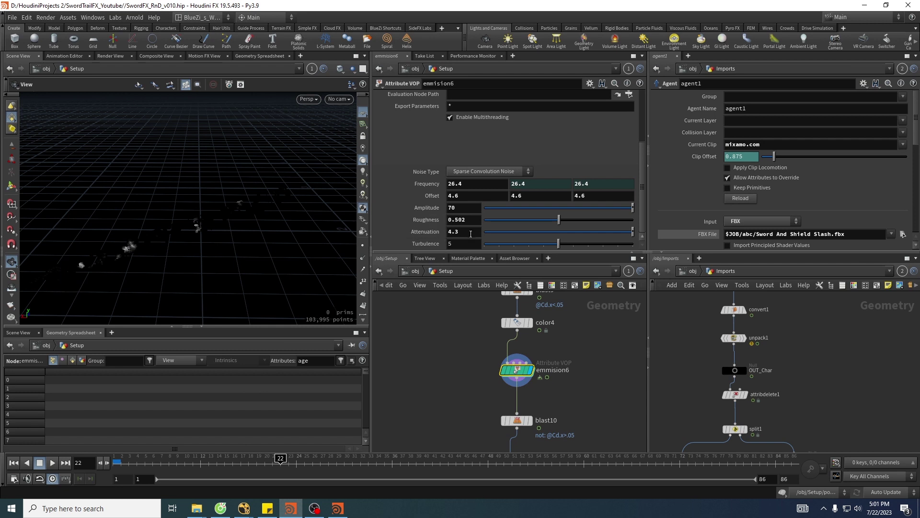
pyautogui.moveTo(191, 217); pyautogui.dragTo(220, 216)
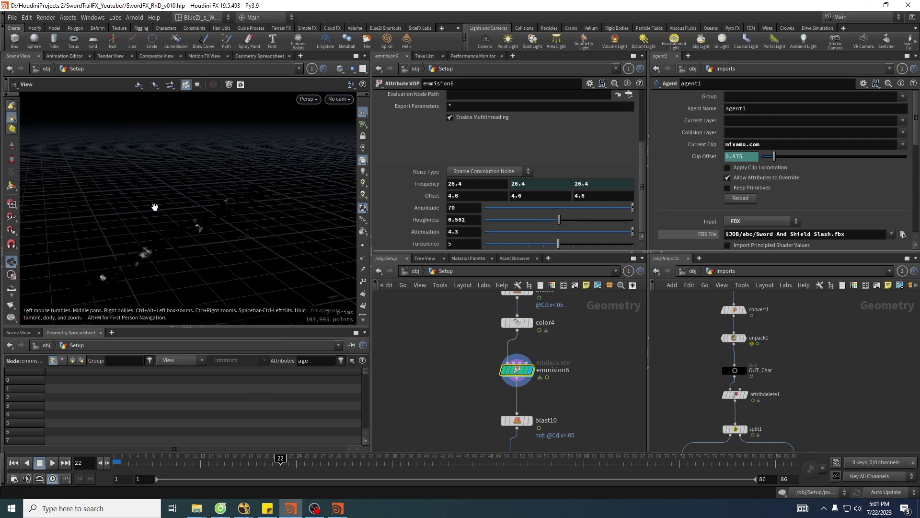
pyautogui.moveTo(155, 207); pyautogui.dragTo(176, 234)
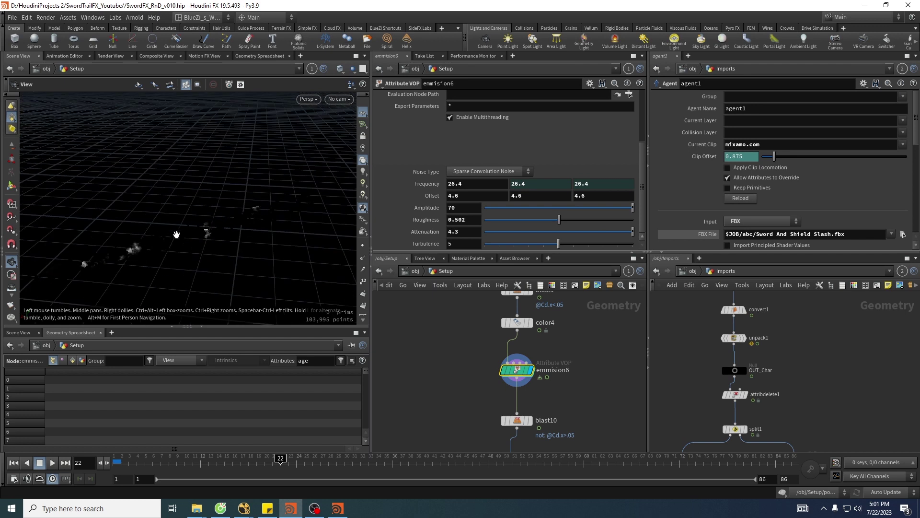
# Display blast10 below emmision6 and examine the emission points it keeps.
pyautogui.moveTo(534, 426); pyautogui.dragTo(537, 392, button='middle')
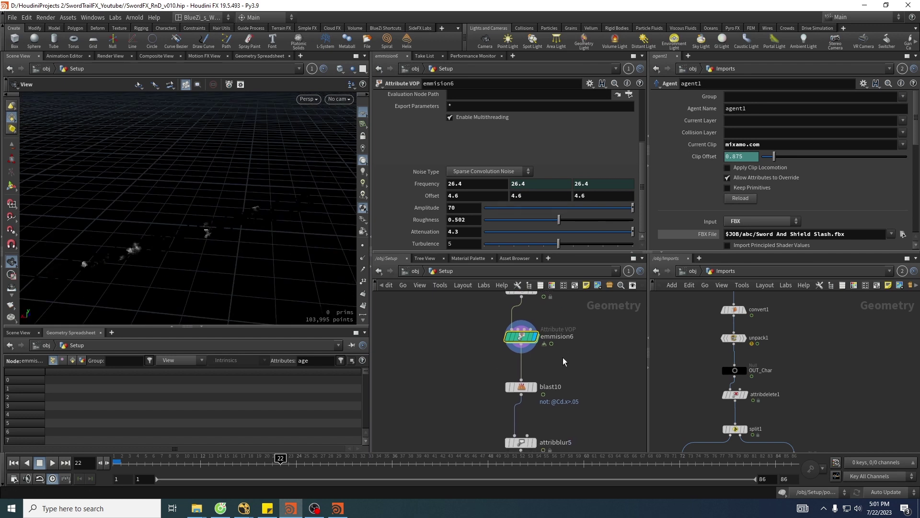
pyautogui.click(534, 387)
pyautogui.moveTo(191, 231)
pyautogui.mouseDown()
pyautogui.moveTo(211, 220)
pyautogui.moveTo(189, 227)
pyautogui.mouseUp()
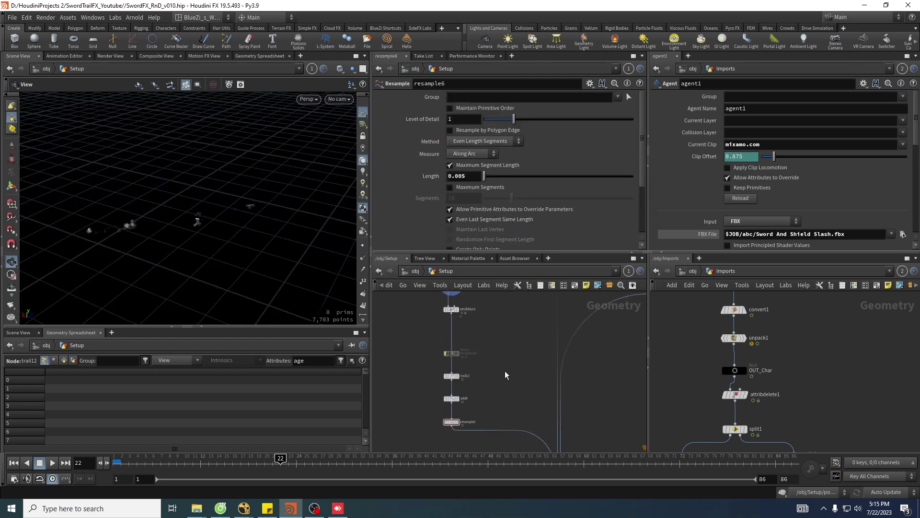
# Select the trail12, add8 and resample6 nodes at the end of the emission chain.
pyautogui.moveTo(427, 365); pyautogui.dragTo(502, 440)
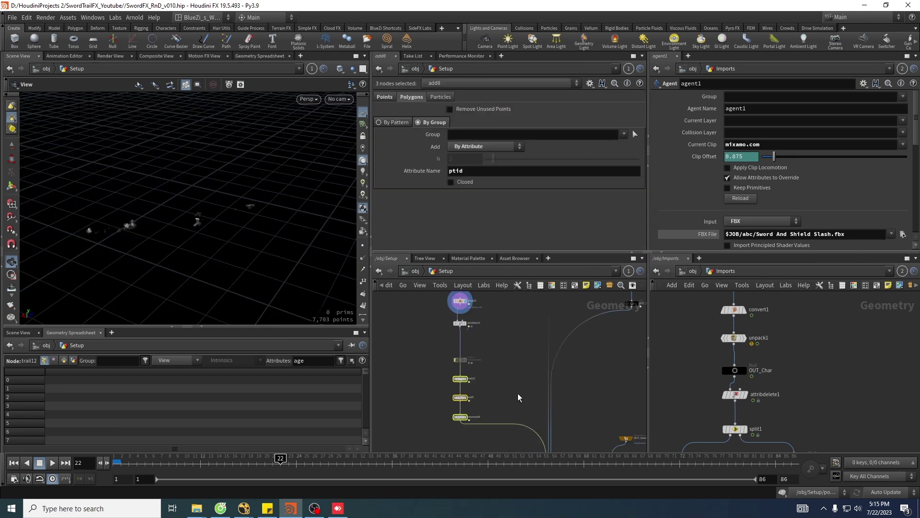
pyautogui.moveTo(519, 394); pyautogui.dragTo(536, 393, button='middle')
pyautogui.moveTo(188, 254); pyautogui.dragTo(185, 233)
# Switch to Paint with a blank canvas for sketching the trail explanation.
pyautogui.click(134, 504)
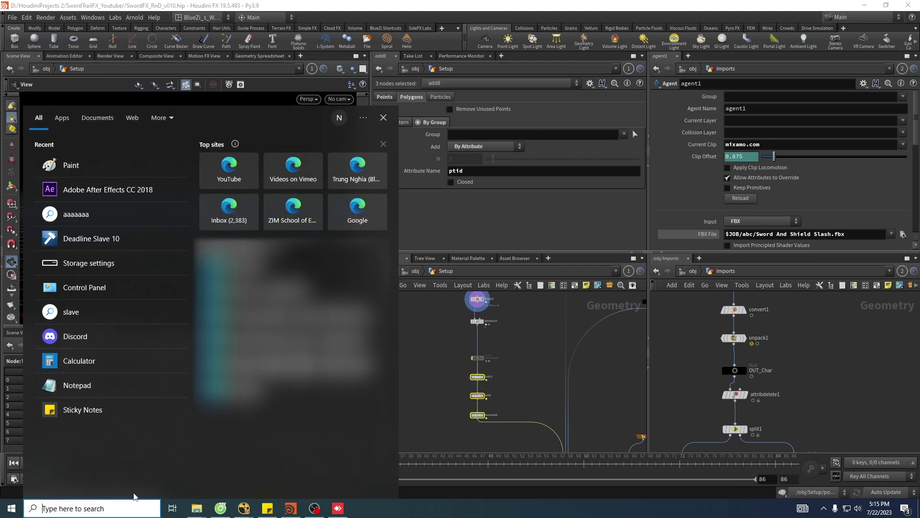
pyautogui.write('paint')
pyautogui.press('Return')
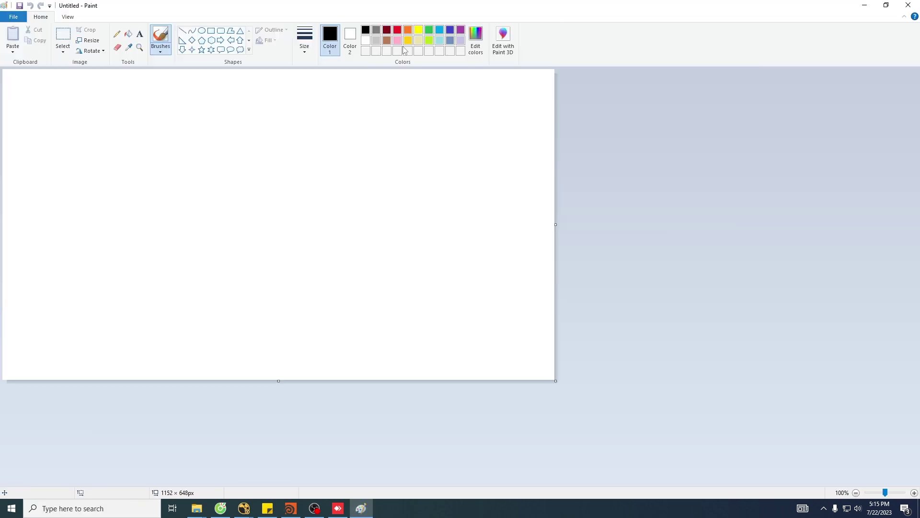
# Draw two black sword outlines side by side, each with a numbered label in parentheses.
pyautogui.moveTo(308, 169)
pyautogui.mouseDown()
pyautogui.moveTo(305, 287)
pyautogui.moveTo(335, 138)
pyautogui.moveTo(346, 171)
pyautogui.moveTo(345, 272)
pyautogui.mouseUp()
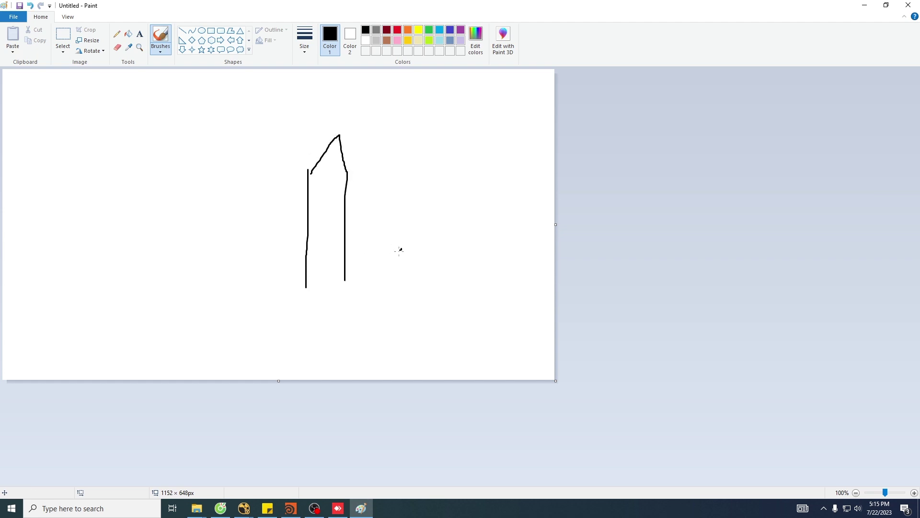
pyautogui.moveTo(402, 249); pyautogui.dragTo(387, 282)
pyautogui.moveTo(405, 271)
pyautogui.mouseDown()
pyautogui.moveTo(410, 257)
pyautogui.moveTo(410, 278)
pyautogui.mouseUp()
pyautogui.moveTo(421, 239)
pyautogui.mouseDown()
pyautogui.moveTo(423, 269)
pyautogui.moveTo(401, 285)
pyautogui.mouseUp()
pyautogui.moveTo(126, 218)
pyautogui.mouseDown()
pyautogui.moveTo(151, 284)
pyautogui.moveTo(131, 186)
pyautogui.moveTo(162, 199)
pyautogui.moveTo(178, 284)
pyautogui.moveTo(220, 303)
pyautogui.mouseUp()
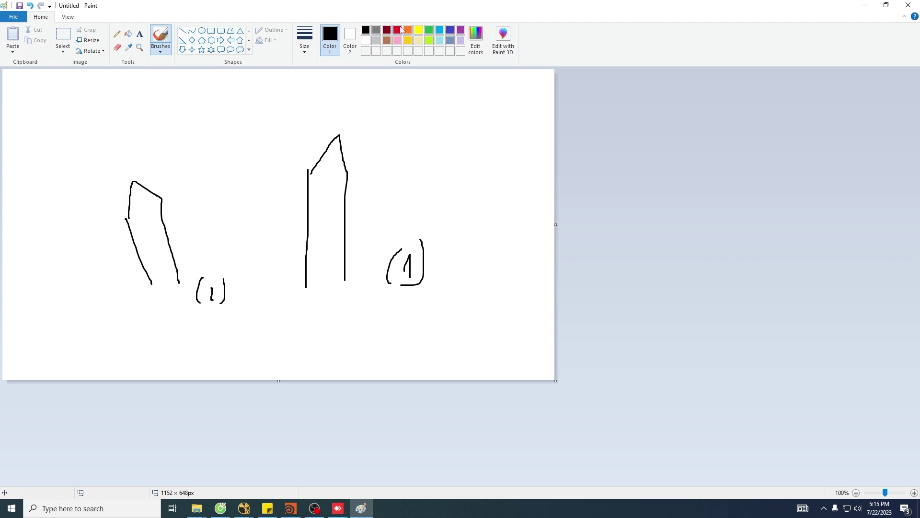
# Mark and circle a red point on each sword, and join the points with a nearly straight red line.
pyautogui.click(398, 30)
pyautogui.moveTo(329, 168); pyautogui.dragTo(330, 172)
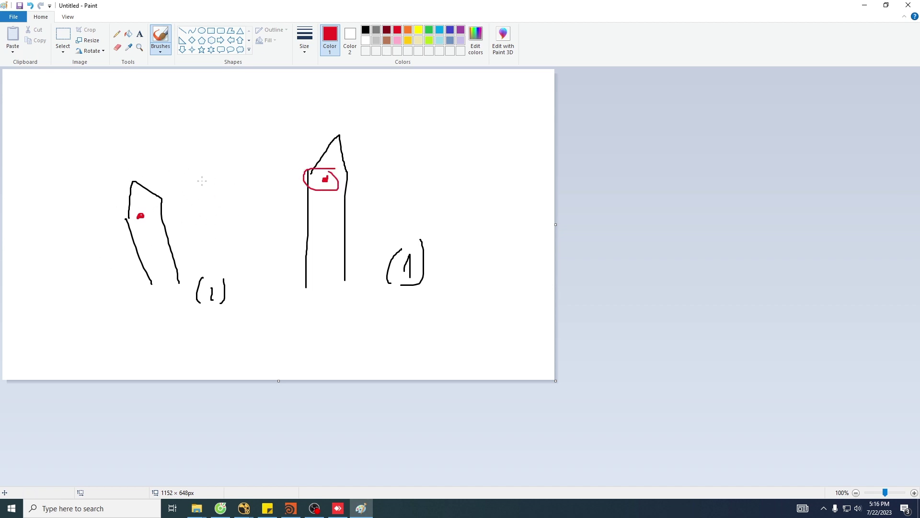
pyautogui.moveTo(145, 198)
pyautogui.mouseDown()
pyautogui.moveTo(121, 216)
pyautogui.moveTo(180, 204)
pyautogui.moveTo(172, 214)
pyautogui.mouseUp()
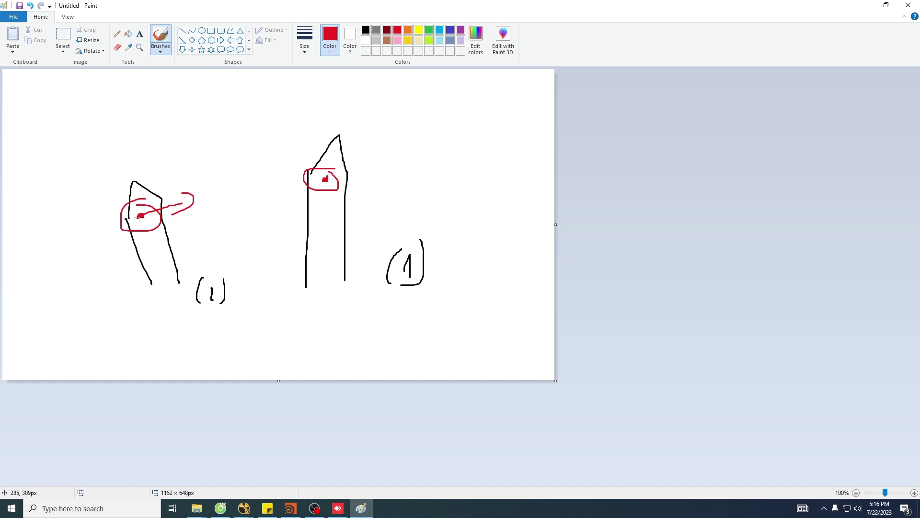
pyautogui.moveTo(141, 217); pyautogui.dragTo(303, 181)
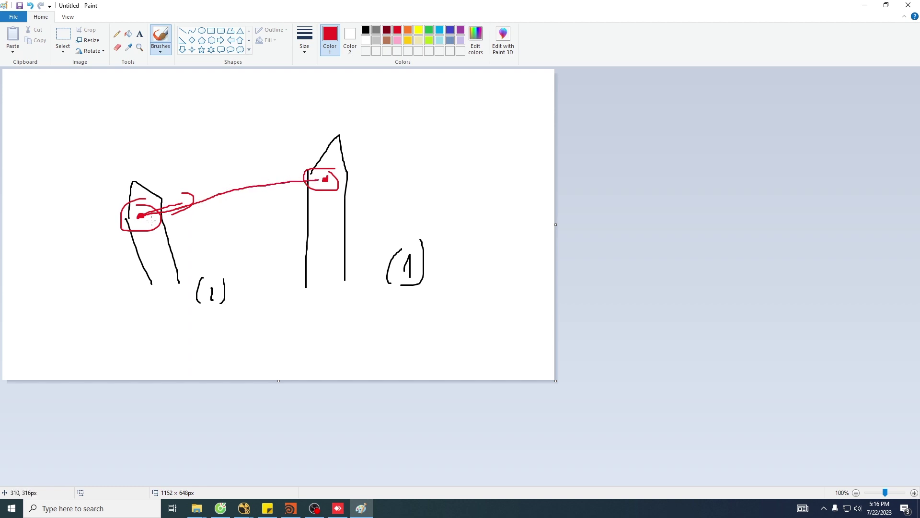
# Draw a light blue arc with direction arrows between the two red points.
pyautogui.click(440, 30)
pyautogui.moveTo(140, 217)
pyautogui.mouseDown()
pyautogui.moveTo(146, 188)
pyautogui.moveTo(200, 125)
pyautogui.moveTo(290, 147)
pyautogui.moveTo(325, 178)
pyautogui.mouseUp()
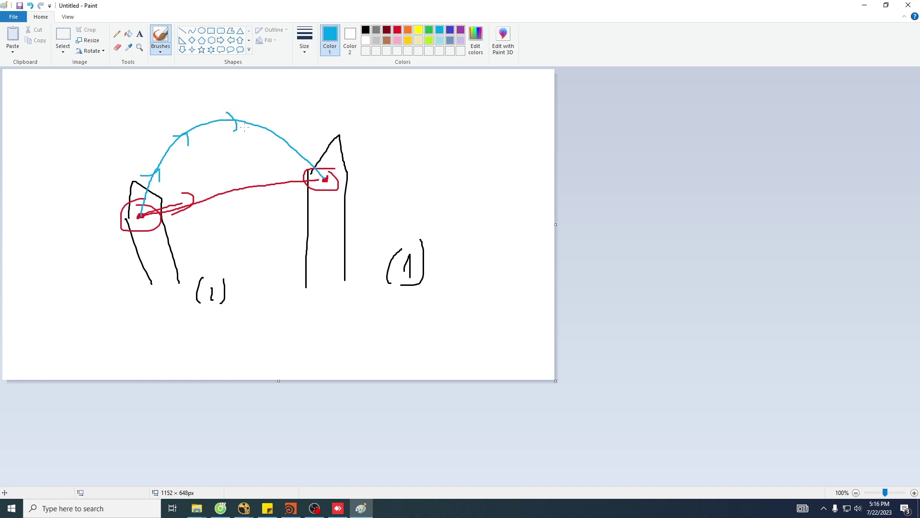
pyautogui.moveTo(267, 121); pyautogui.dragTo(277, 136)
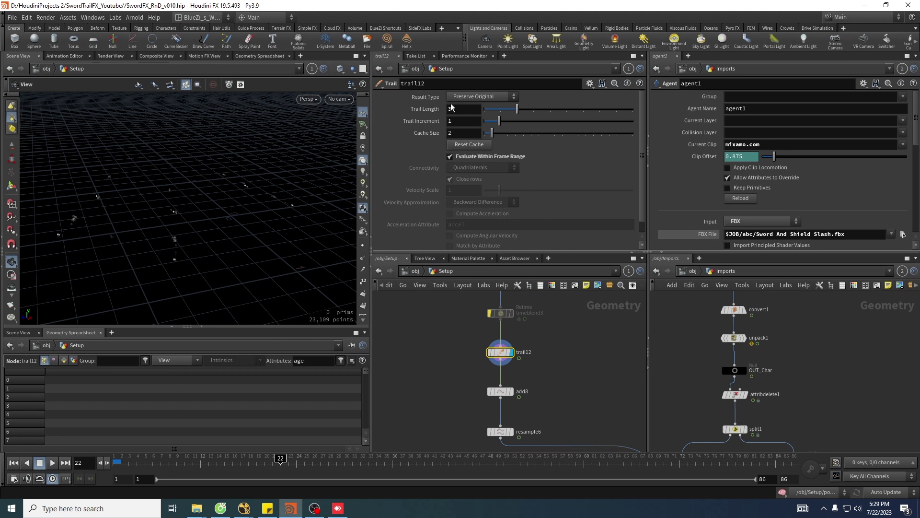
# Back in Houdini, display add8 below trail12 and examine how it connects trail points by the ptid attribute.
pyautogui.scroll(5, 535, 386)
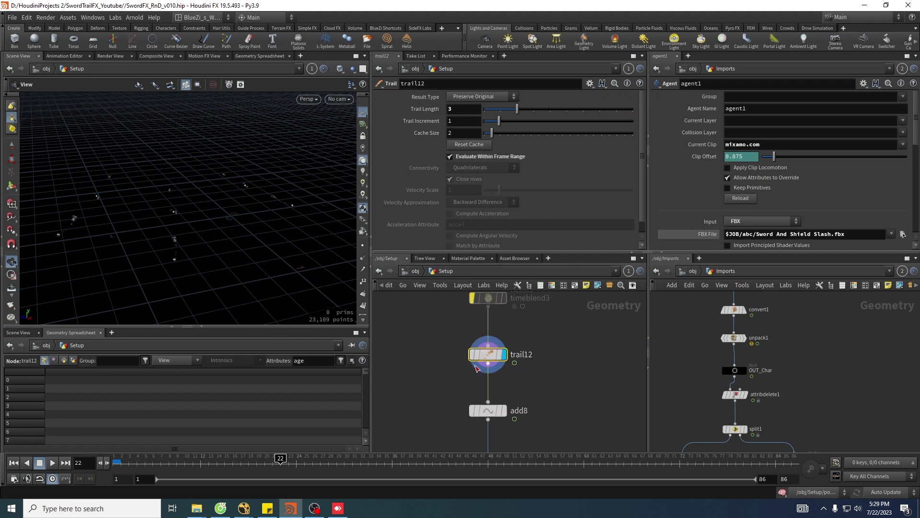
pyautogui.click(506, 382)
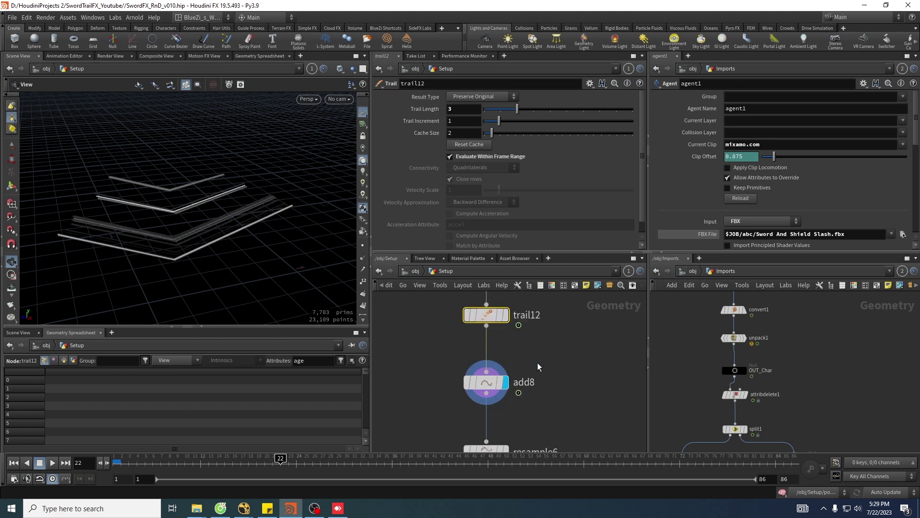
pyautogui.click(487, 382)
pyautogui.moveTo(199, 262); pyautogui.dragTo(219, 251)
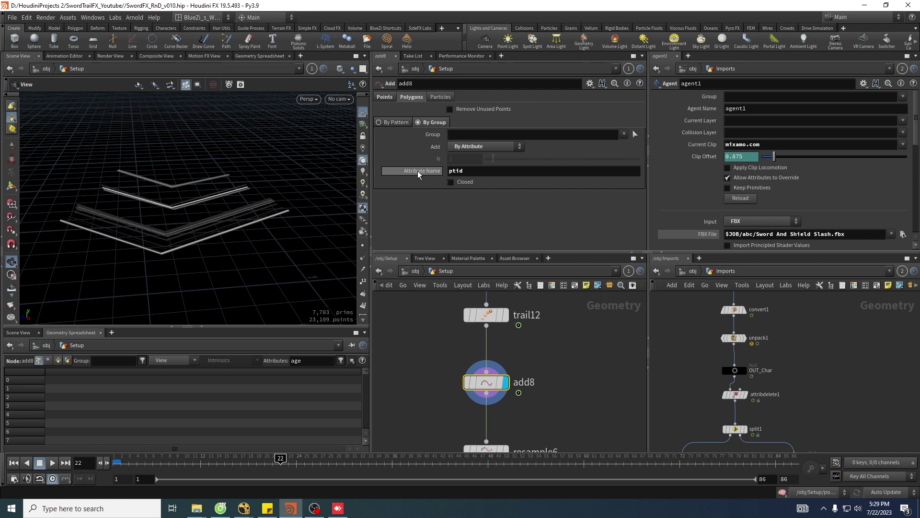
pyautogui.scroll(-1, 605, 365)
pyautogui.moveTo(547, 384); pyautogui.dragTo(545, 333, button='middle')
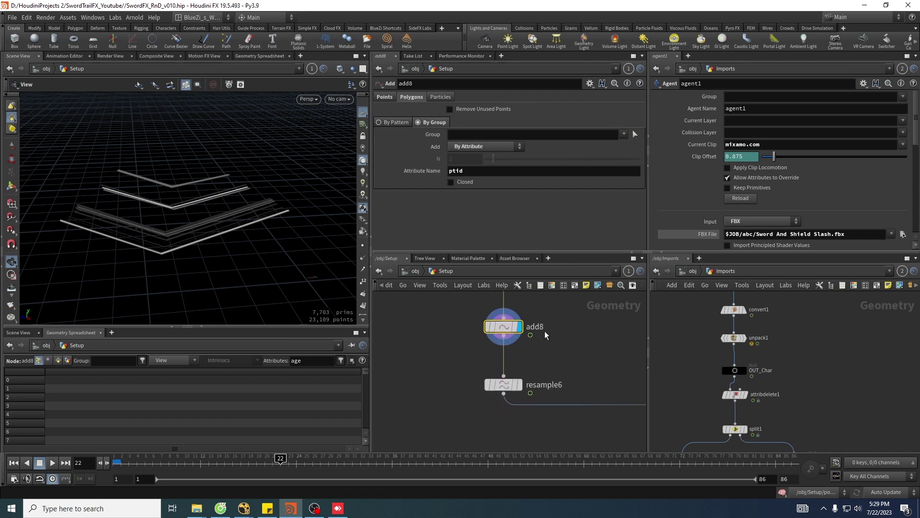
# Display resample6 below add8 and examine its resampled curves, briefly showing their points.
pyautogui.click(519, 385)
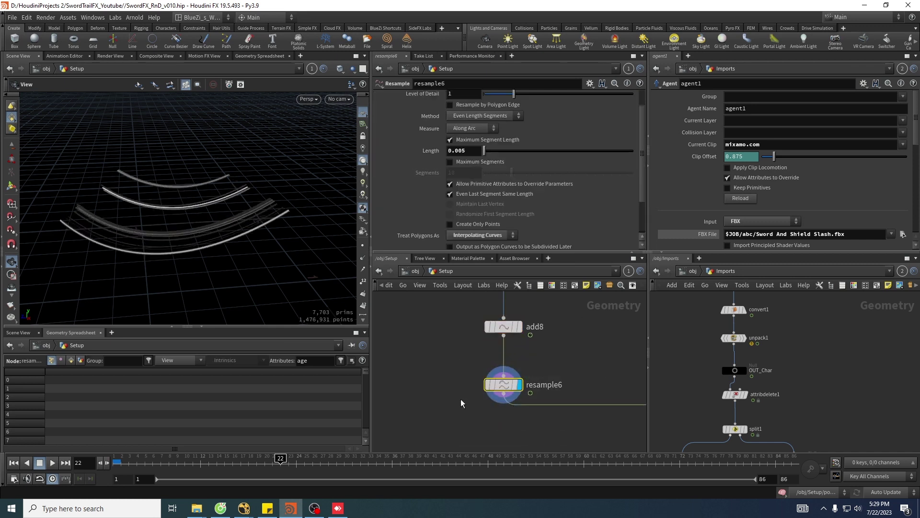
pyautogui.moveTo(187, 152); pyautogui.dragTo(216, 147)
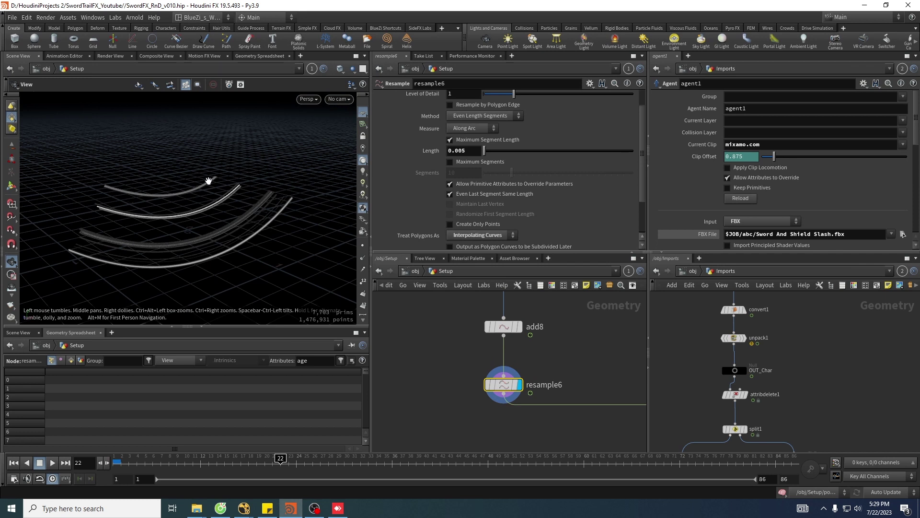
pyautogui.click(363, 245)
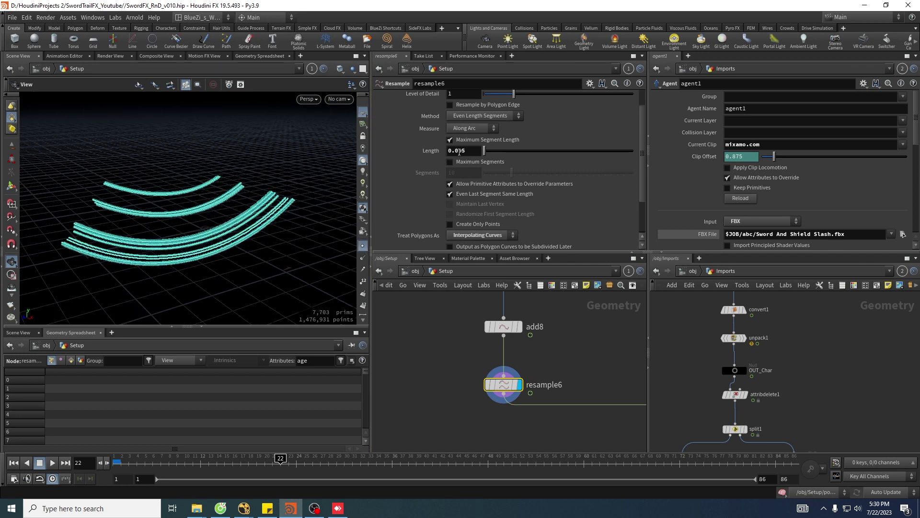
pyautogui.scroll(-3, 494, 177)
pyautogui.click(363, 245)
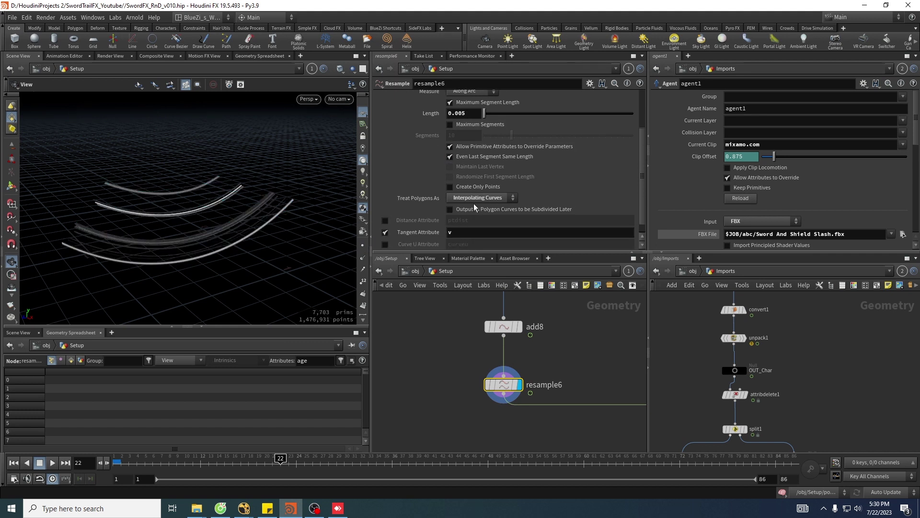
# Switch resample6's Treat Polygons As to Straight Edges to compare the curves, and set it back to Interpolating Curves.
pyautogui.click(481, 198)
pyautogui.click(472, 201)
pyautogui.moveTo(242, 196); pyautogui.dragTo(288, 199)
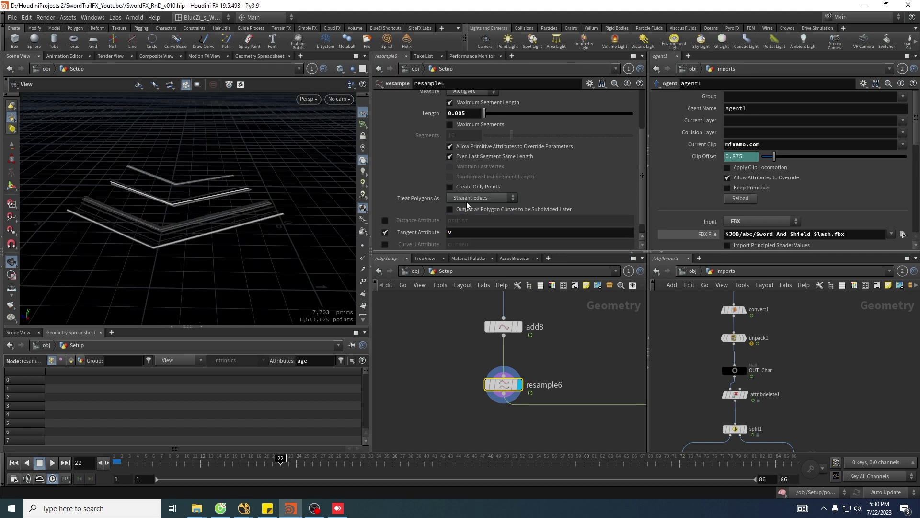
pyautogui.click(469, 201)
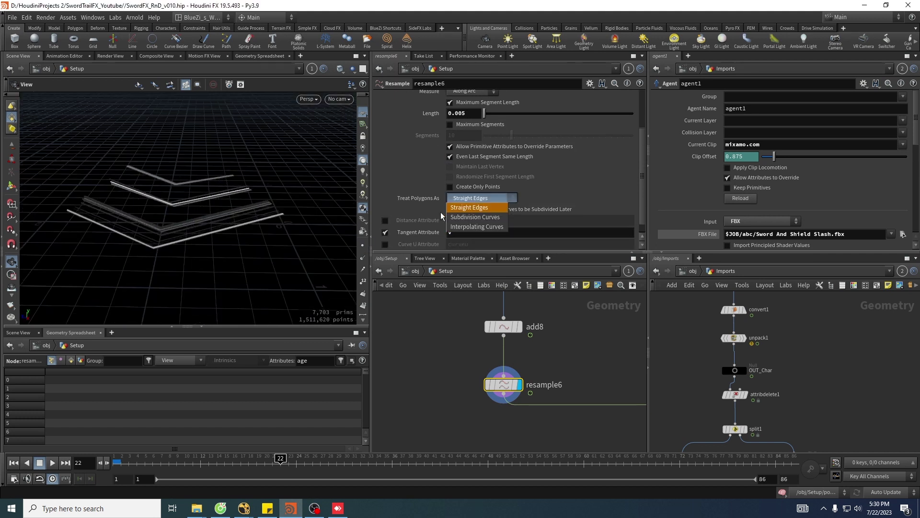
pyautogui.click(481, 227)
pyautogui.moveTo(274, 206); pyautogui.dragTo(166, 205)
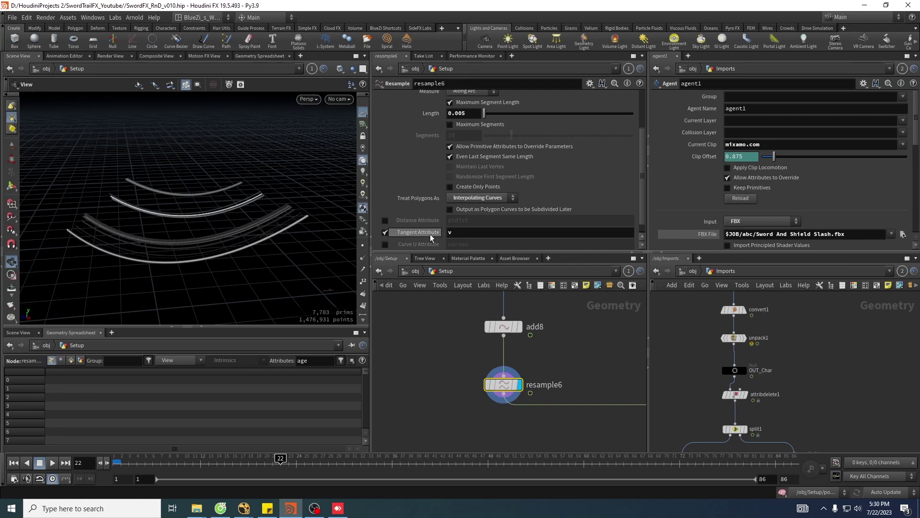
# Locate the VDB branch below convertvdb1 and display blast2 to view its density volume.
pyautogui.scroll(-6, 608, 339)
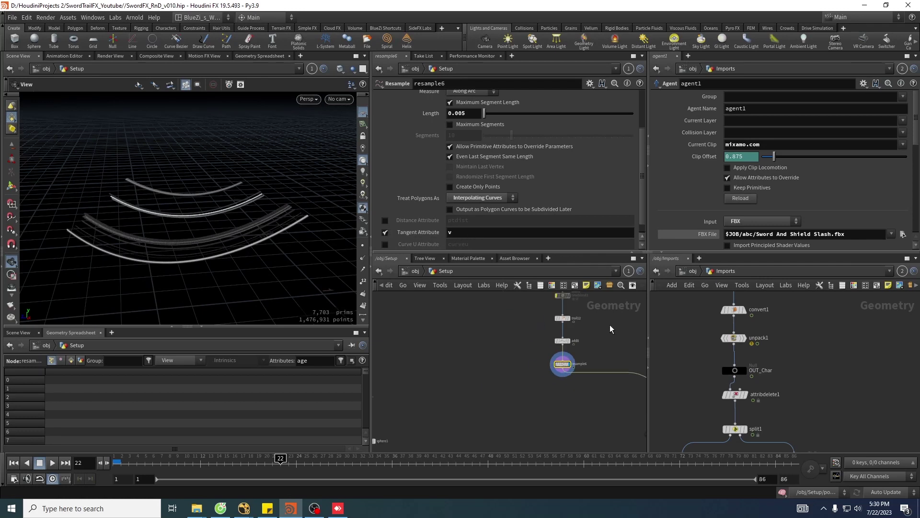
pyautogui.moveTo(610, 329); pyautogui.dragTo(551, 401, button='middle')
pyautogui.moveTo(510, 340); pyautogui.dragTo(493, 309)
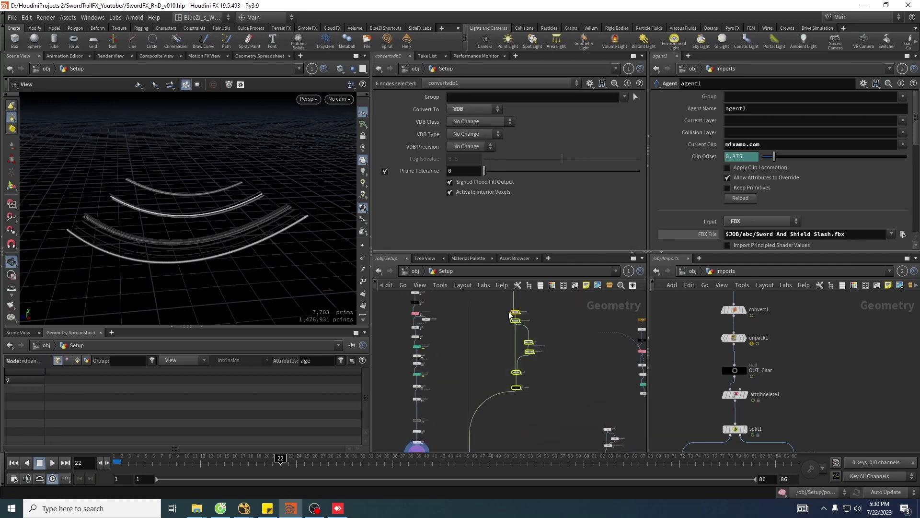
pyautogui.press('g')
pyautogui.click(542, 330)
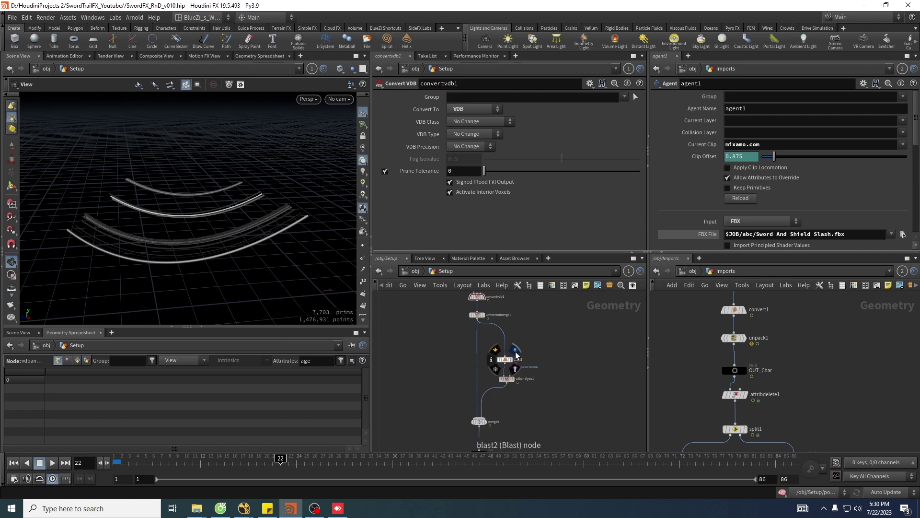
pyautogui.click(516, 350)
pyautogui.moveTo(224, 247); pyautogui.dragTo(204, 237)
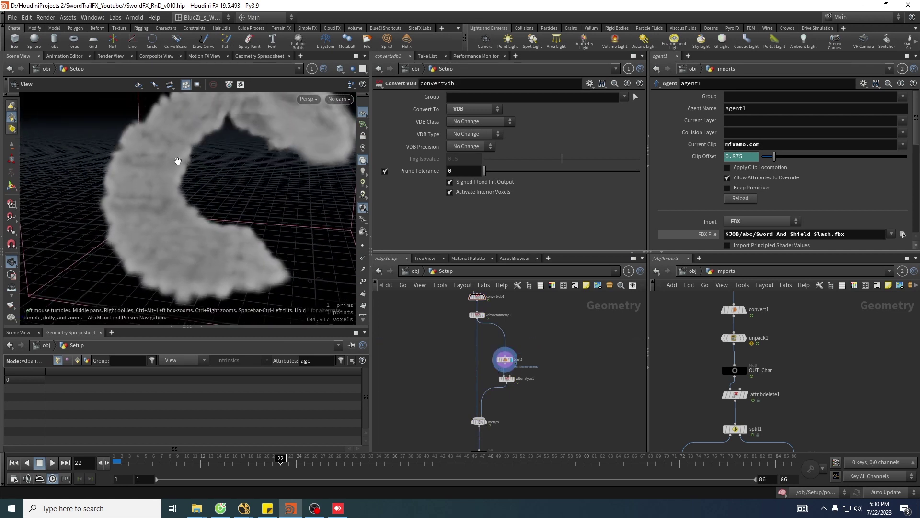
# Display vdbanalysis1 below blast2 and examine its Gradient operator and custom output name.
pyautogui.scroll(2, 507, 379)
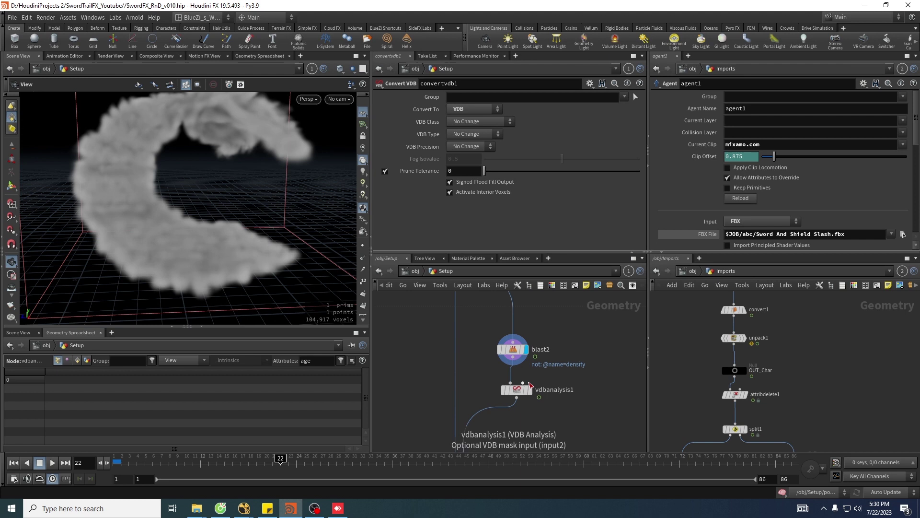
pyautogui.click(529, 389)
pyautogui.moveTo(181, 209); pyautogui.dragTo(203, 213)
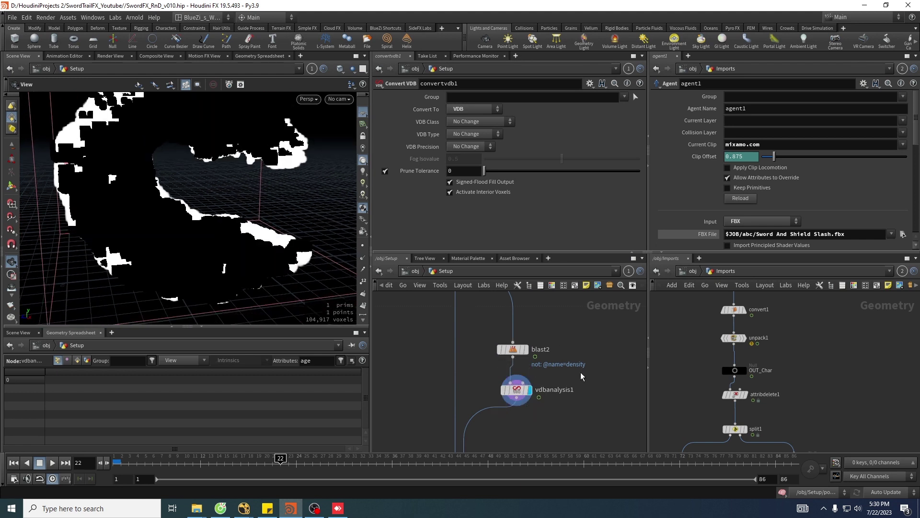
pyautogui.scroll(-2, 556, 352)
pyautogui.scroll(2, 558, 382)
pyautogui.moveTo(544, 382); pyautogui.dragTo(496, 359)
pyautogui.click(508, 368)
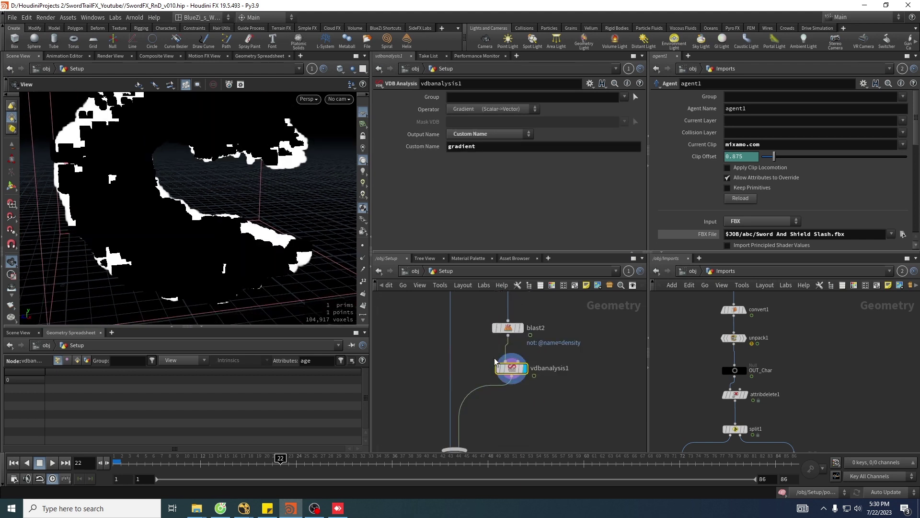
pyautogui.scroll(-3, 552, 387)
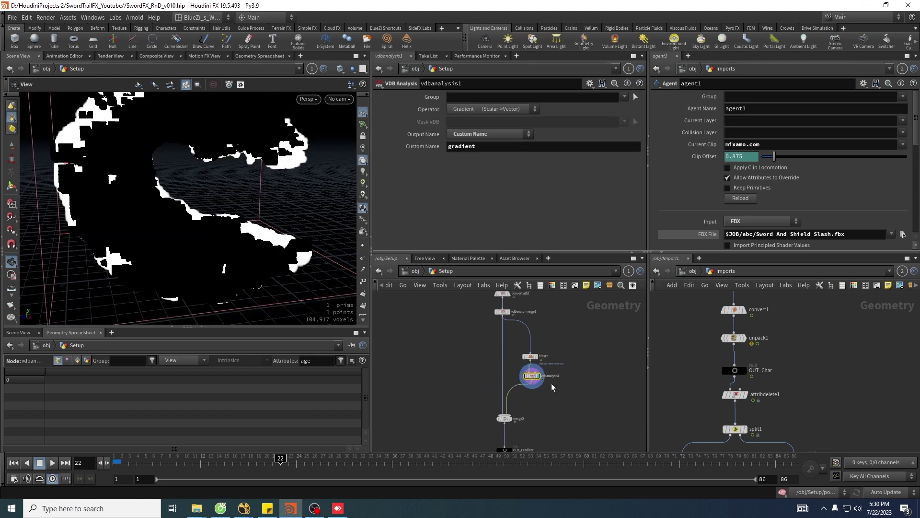
# Switch to the browser and point out the Voxyde VFX video on volume gradient advection.
pyautogui.click(223, 505)
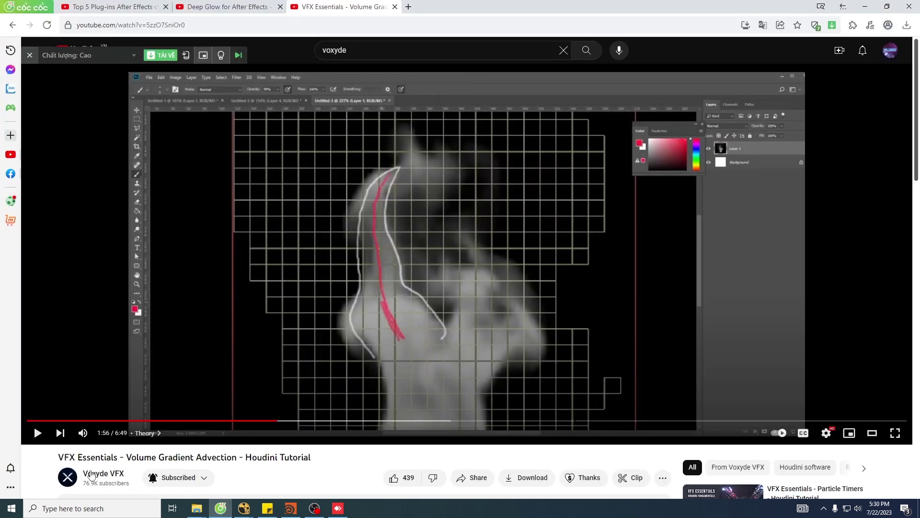
pyautogui.moveTo(130, 458); pyautogui.dragTo(237, 460)
pyautogui.click(309, 460)
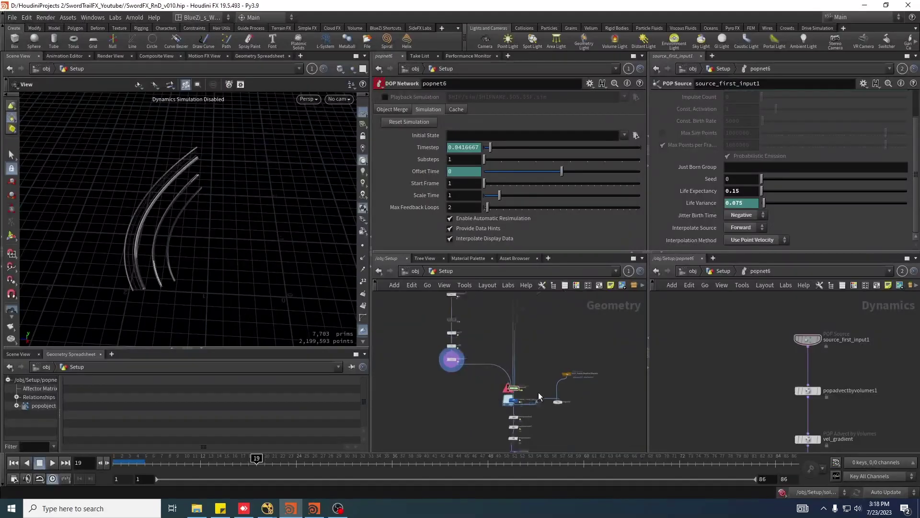
# Back in Houdini, open popnet6 and examine the velocity source, field and scale of popadvectbyvolumes1.
pyautogui.click(542, 334)
pyautogui.scroll(2, 545, 319)
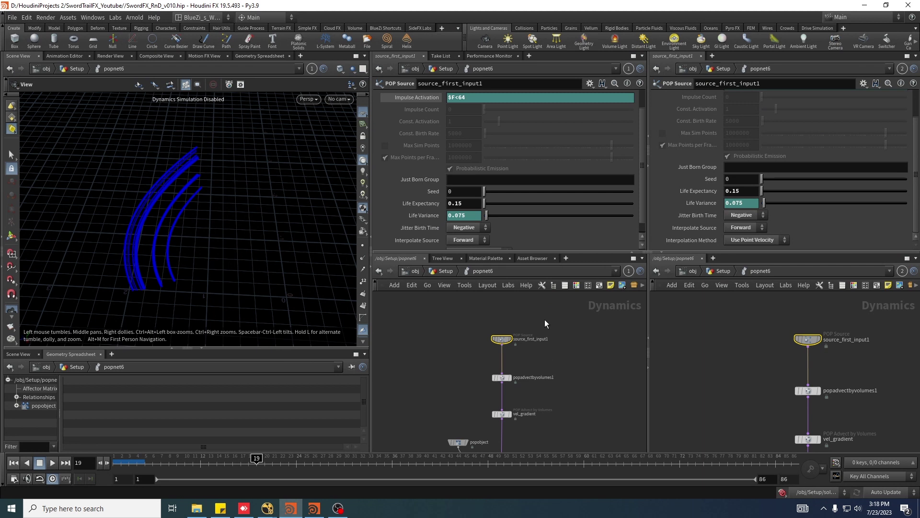
pyautogui.moveTo(564, 335); pyautogui.dragTo(566, 316, button='middle')
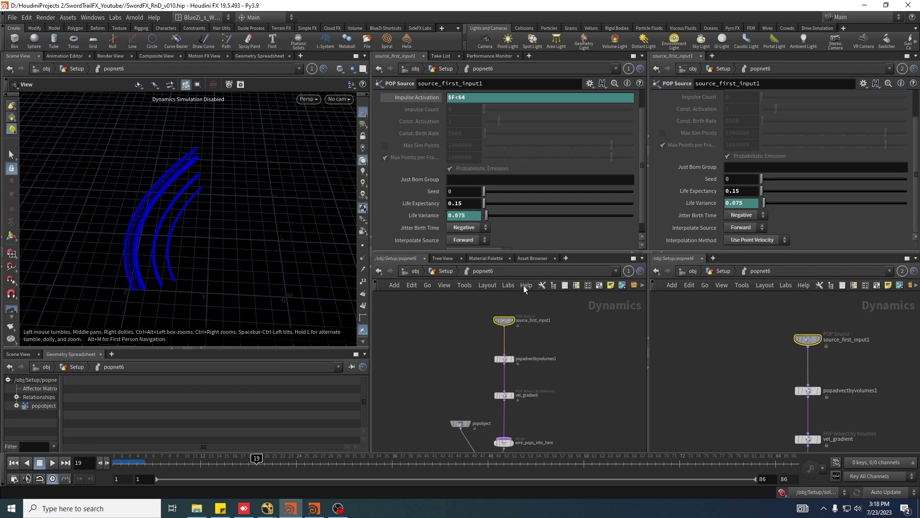
pyautogui.scroll(1, 531, 345)
pyautogui.click(499, 362)
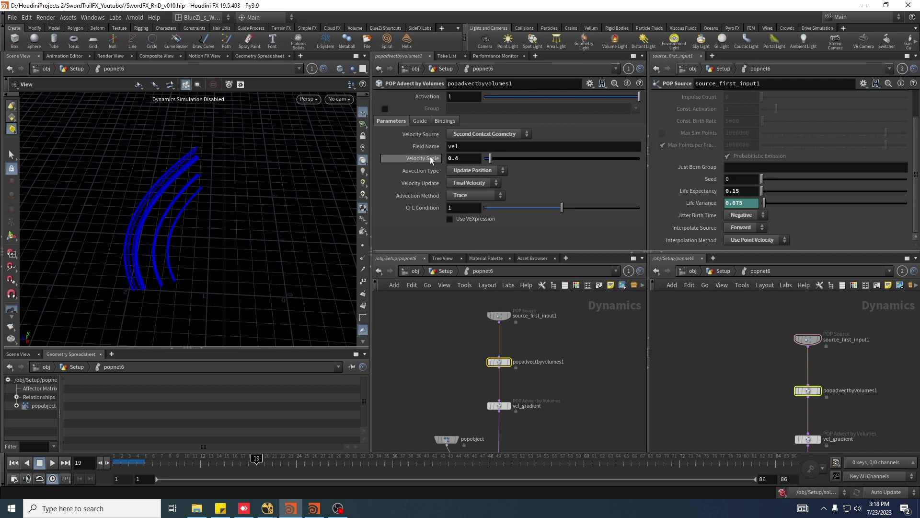
pyautogui.scroll(2, 532, 365)
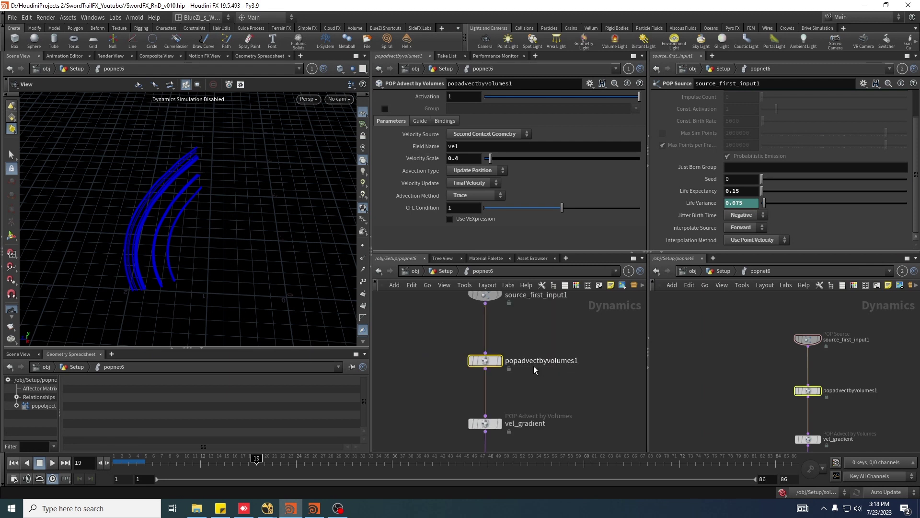
# Select the vel_gradient node in popnet6 and examine its velocity source, field name and velocity scale.
pyautogui.moveTo(532, 390); pyautogui.dragTo(559, 343, button='middle')
pyautogui.scroll(-1, 559, 349)
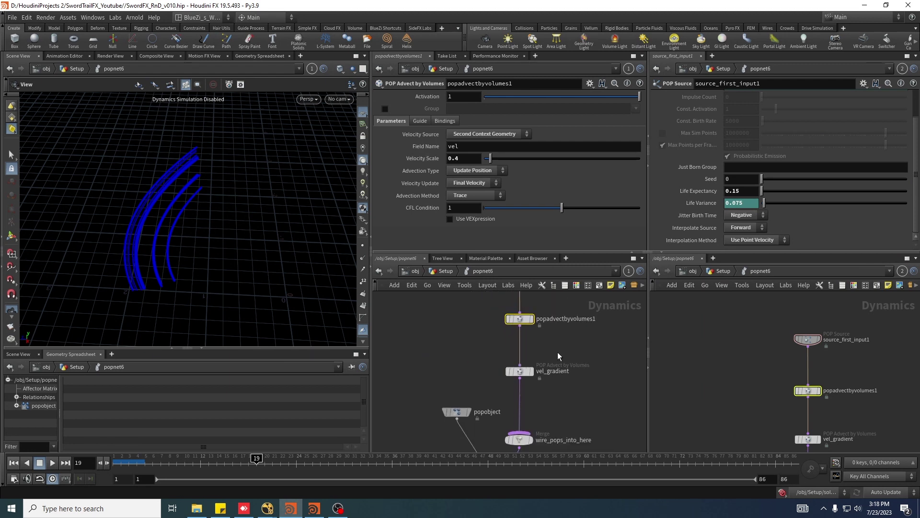
pyautogui.click(519, 371)
pyautogui.moveTo(576, 380); pyautogui.dragTo(557, 367, button='middle')
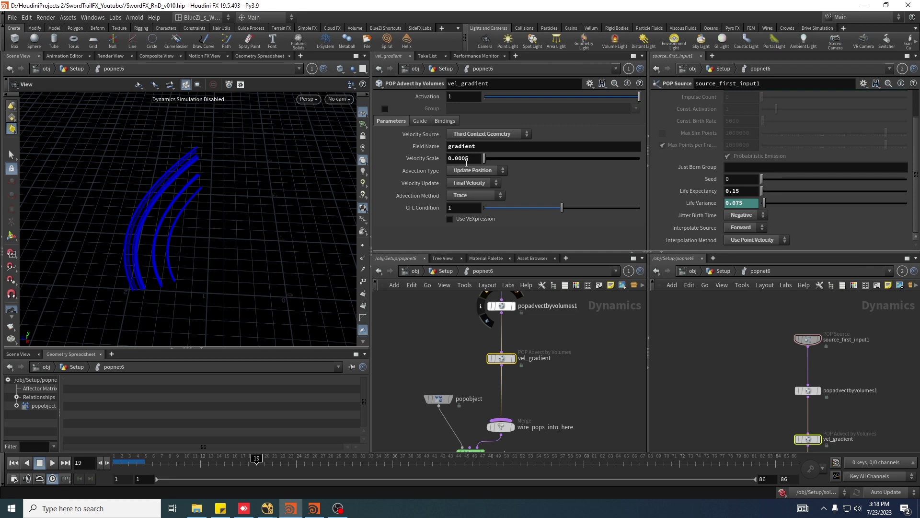
pyautogui.moveTo(556, 384); pyautogui.dragTo(555, 382, button='middle')
pyautogui.scroll(-1, 559, 363)
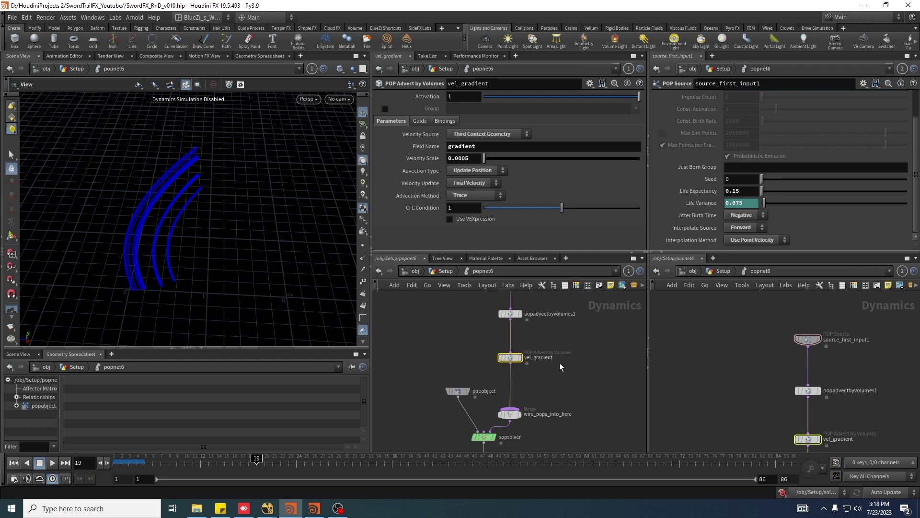
pyautogui.scroll(2, 554, 352)
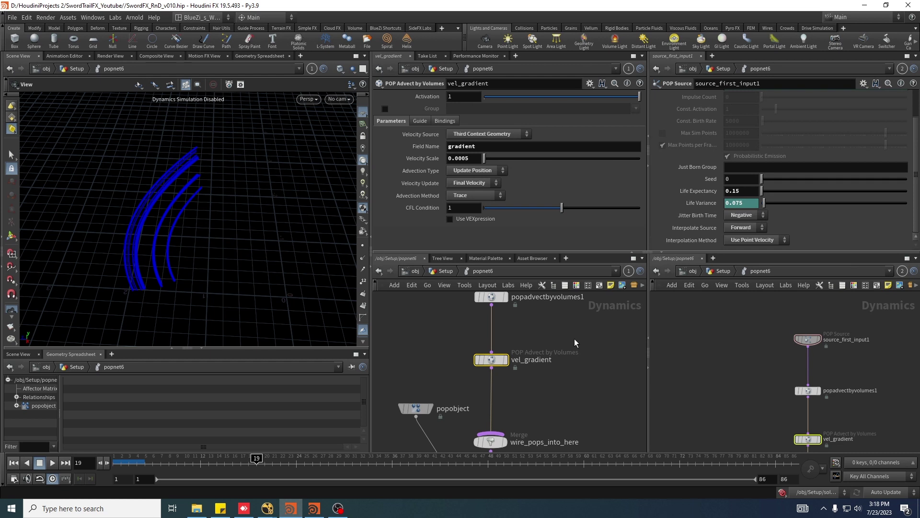
pyautogui.scroll(-1, 550, 318)
# Return to the Setup network and display Cache_Particle_Layer_2 to inspect the cached particles.
pyautogui.moveTo(206, 231); pyautogui.dragTo(218, 231)
pyautogui.click(442, 272)
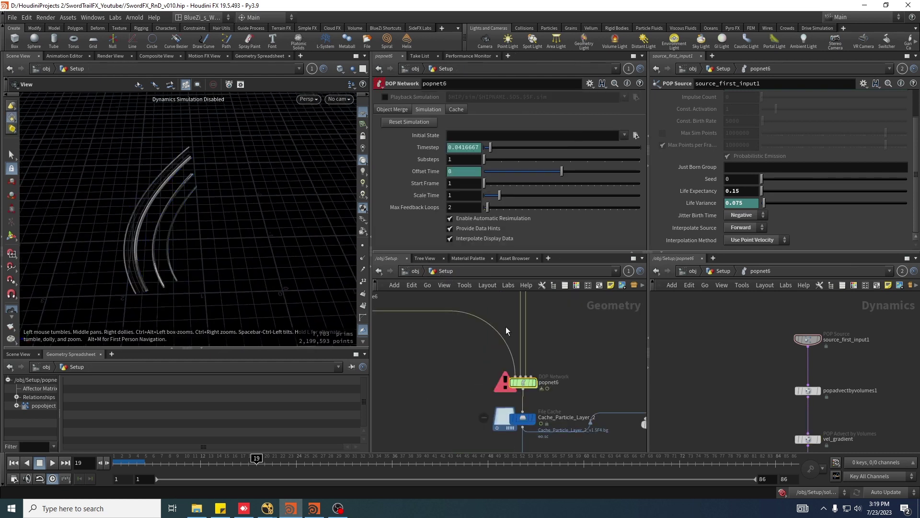
pyautogui.click(520, 376)
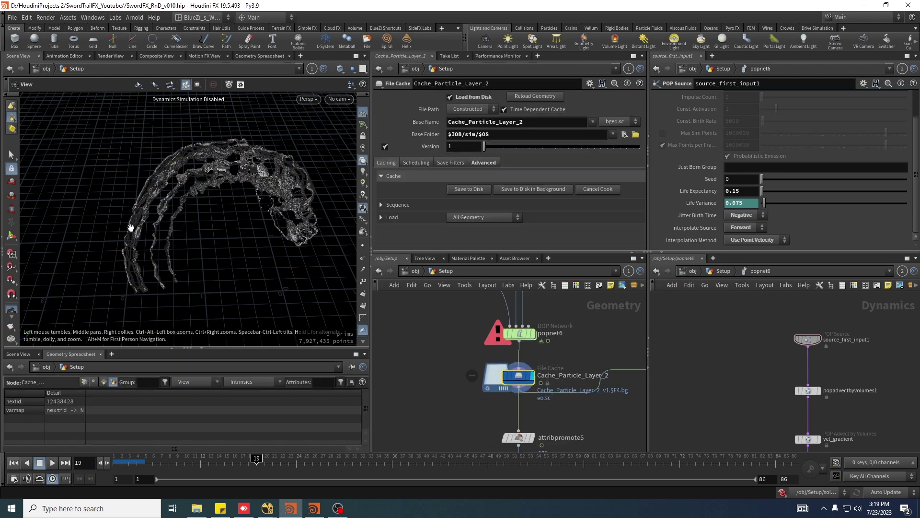
pyautogui.moveTo(151, 195); pyautogui.dragTo(181, 199)
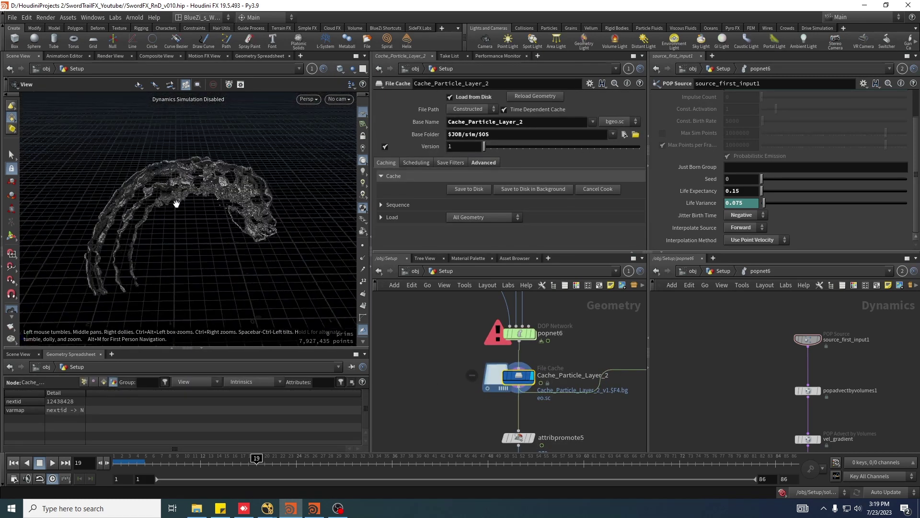
# Select the three attribute promote nodes and pointvop4 below Cache_Particle_Layer_2 for a closer look.
pyautogui.scroll(-5, 551, 311)
pyautogui.moveTo(520, 364); pyautogui.dragTo(522, 368)
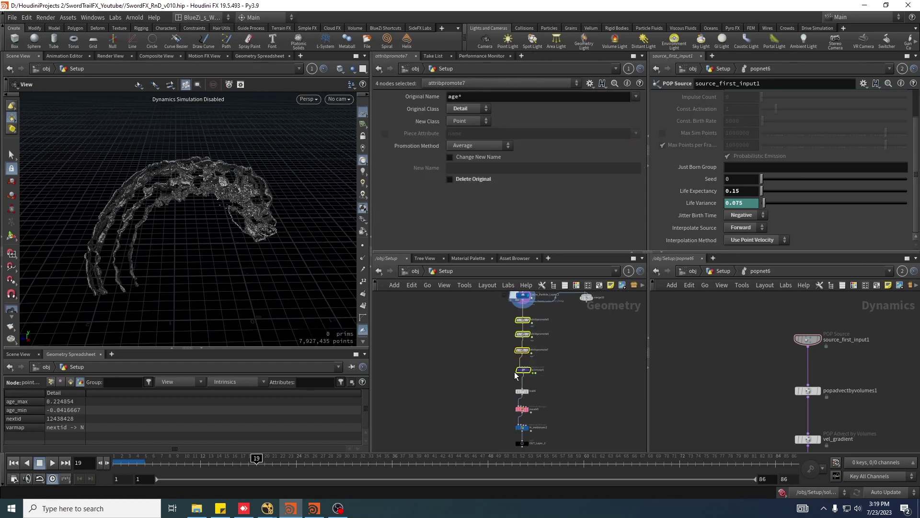
pyautogui.scroll(4, 545, 341)
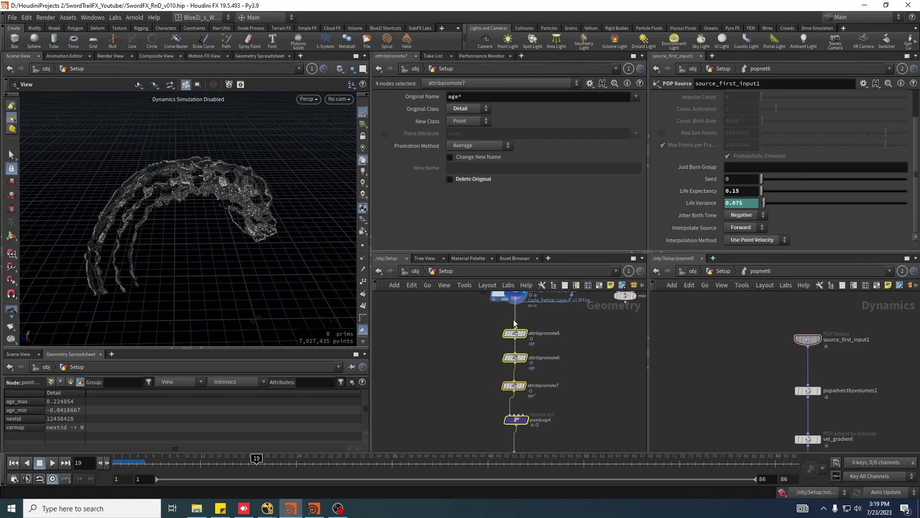
pyautogui.scroll(3, 545, 327)
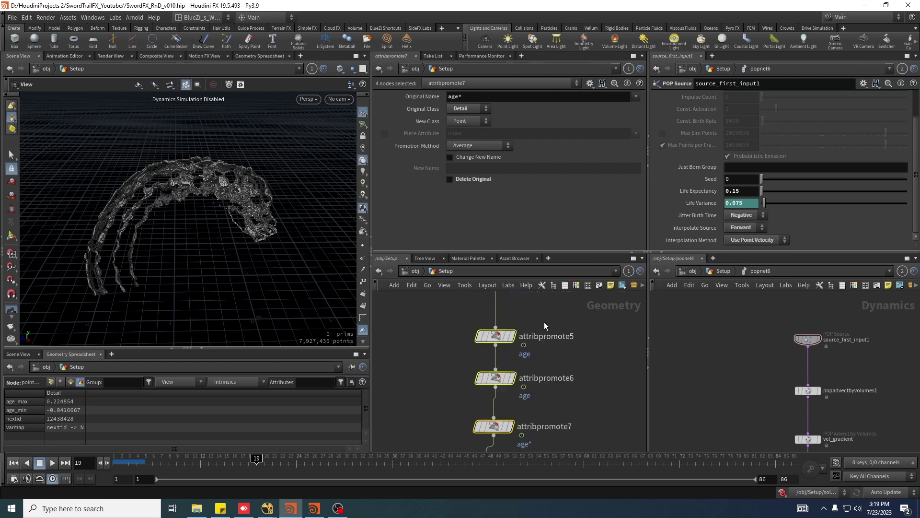
# Select attribpromote5 and examine how it promotes the age attribute from point to detail.
pyautogui.click(495, 336)
pyautogui.moveTo(546, 315); pyautogui.dragTo(563, 327, button='middle')
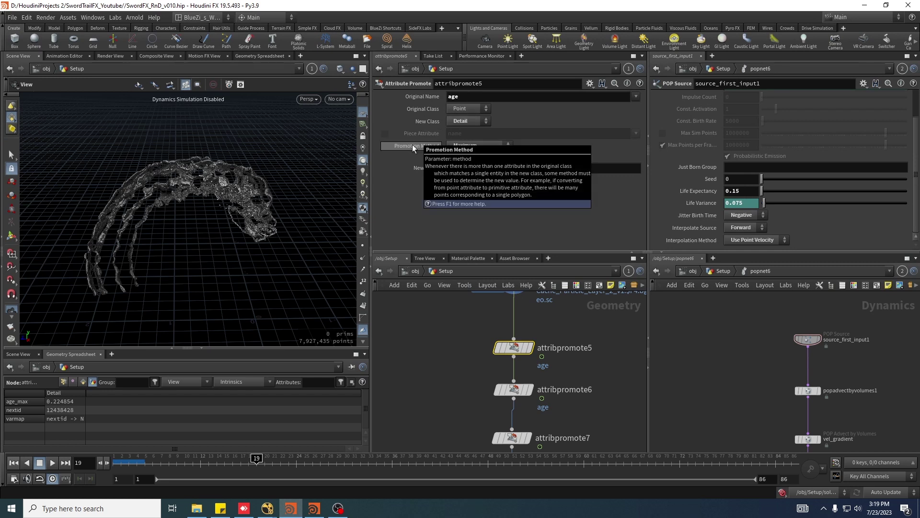
pyautogui.moveTo(586, 402); pyautogui.dragTo(580, 366, button='middle')
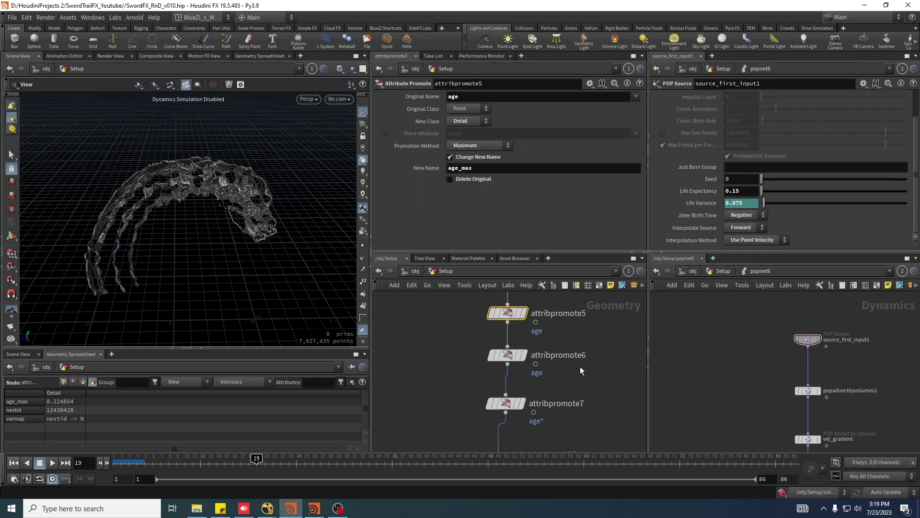
# Display attribpromote6 and examine its promotion method and new attribute name for age.
pyautogui.scroll(-1, 580, 366)
pyautogui.click(535, 359)
pyautogui.scroll(2, 574, 372)
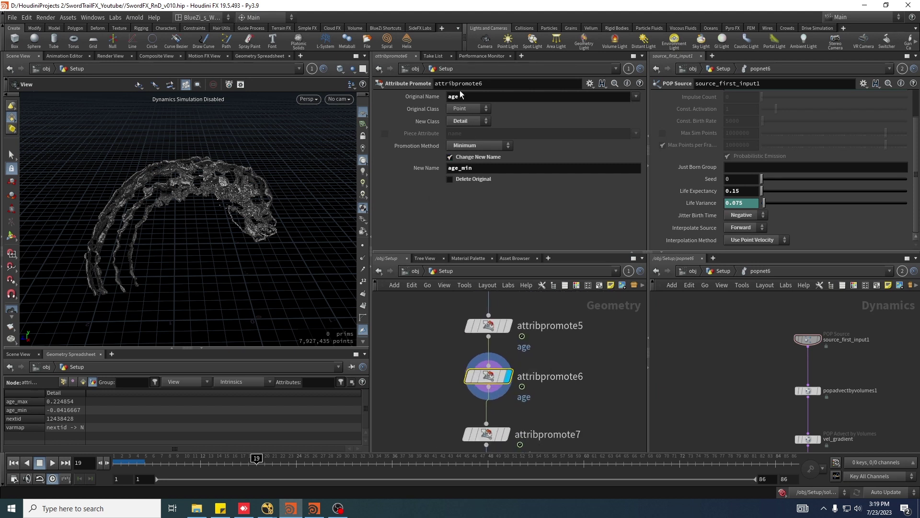
pyautogui.scroll(-1, 573, 371)
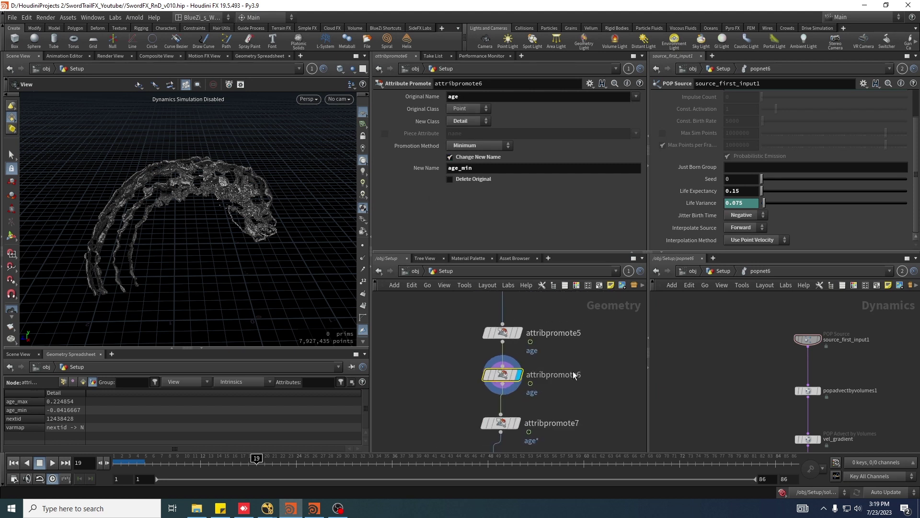
# Display attribpromote7 and examine how it promotes the age* attributes from detail back to point.
pyautogui.moveTo(573, 371); pyautogui.dragTo(572, 338, button='middle')
pyautogui.scroll(2, 512, 399)
pyautogui.click(537, 359)
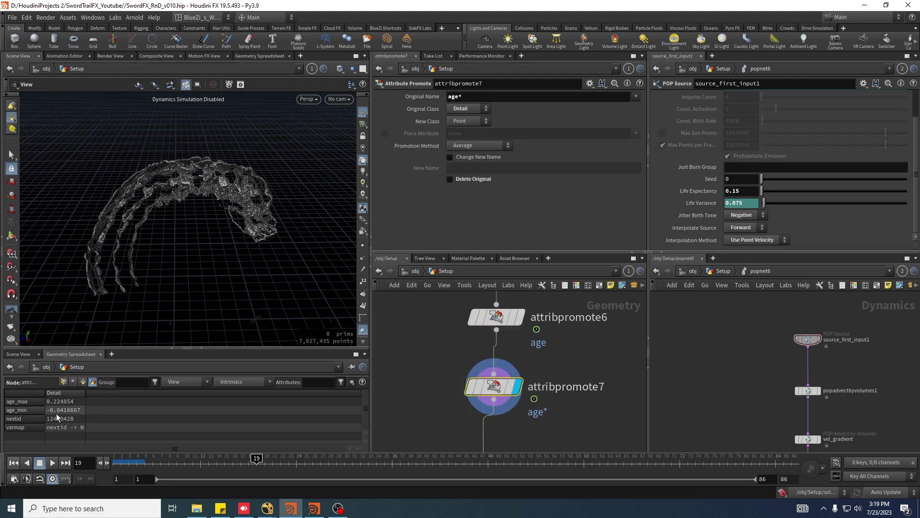
pyautogui.scroll(-1, 551, 386)
pyautogui.scroll(1, 559, 374)
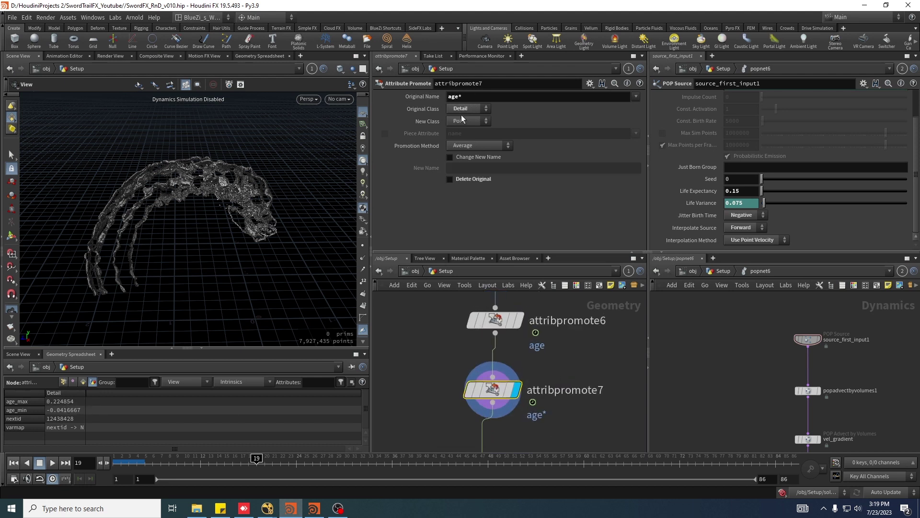
# Open pointvop4 and examine how fit1 remaps age using the imported age_min and age_max values.
pyautogui.moveTo(591, 417); pyautogui.dragTo(544, 370, button='middle')
pyautogui.doubleClick(519, 387)
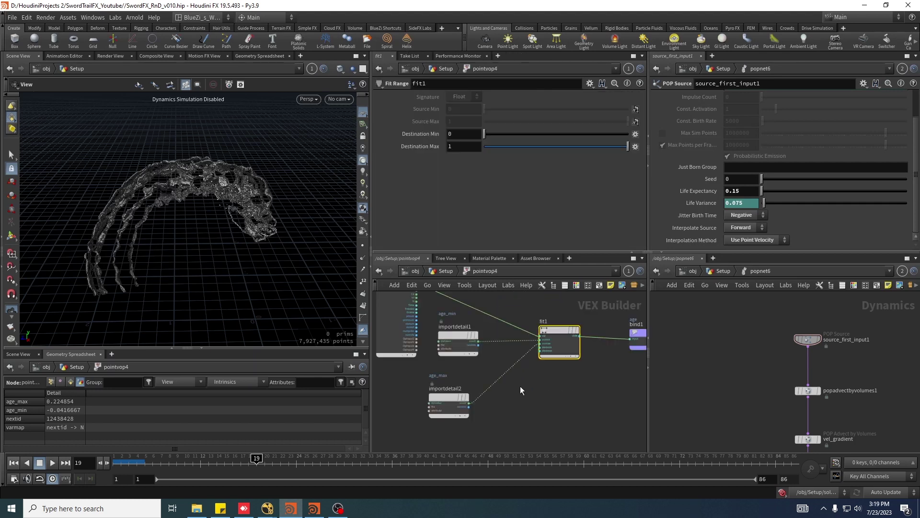
pyautogui.scroll(3, 524, 359)
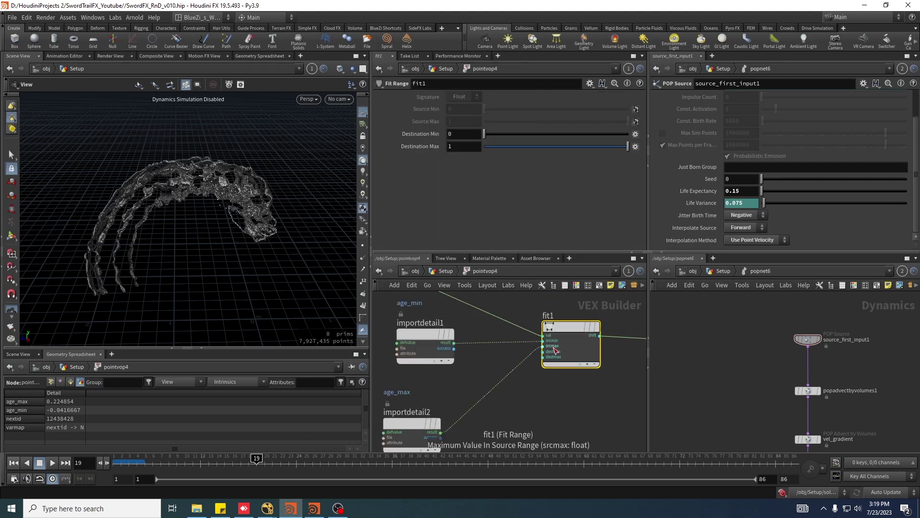
pyautogui.scroll(-3, 556, 405)
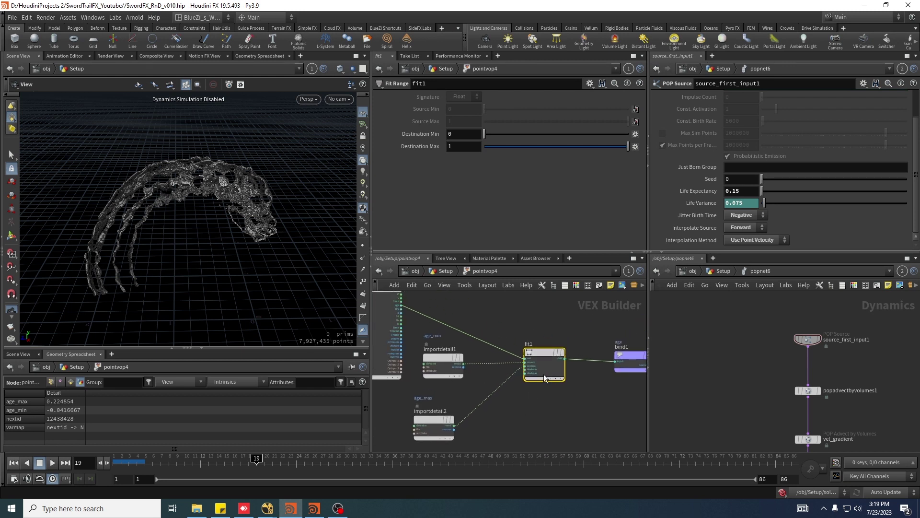
pyautogui.scroll(1, 529, 404)
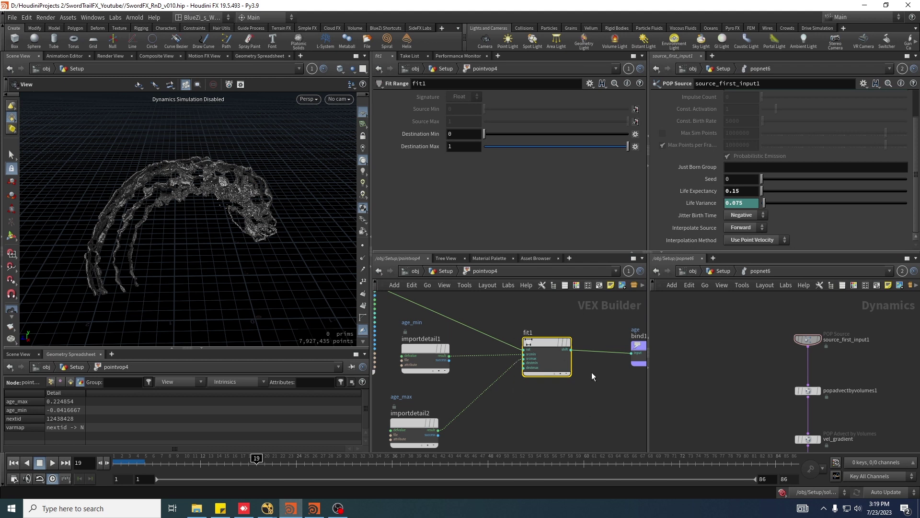
pyautogui.scroll(1, 784, 376)
pyautogui.moveTo(782, 372); pyautogui.dragTo(739, 376, button='middle')
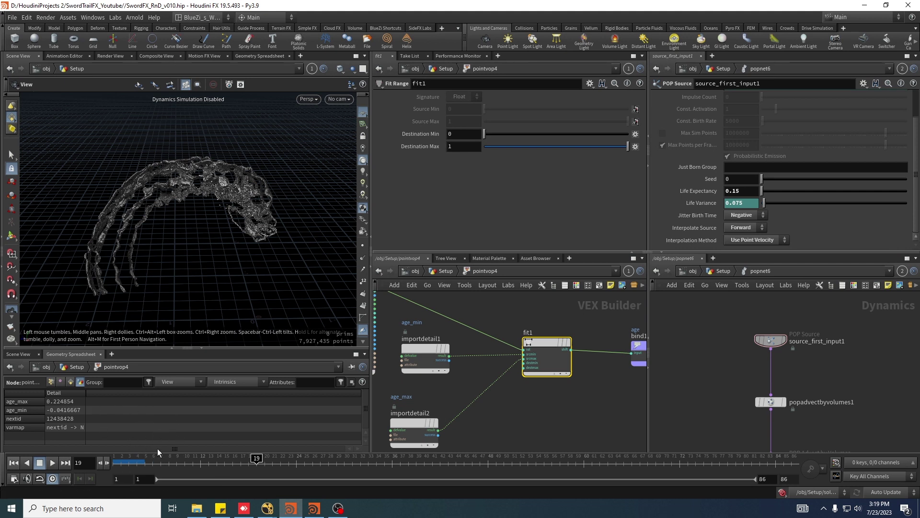
# Return to the Setup network and select the four nodes below pointvop4, starting with trail6.
pyautogui.click(445, 271)
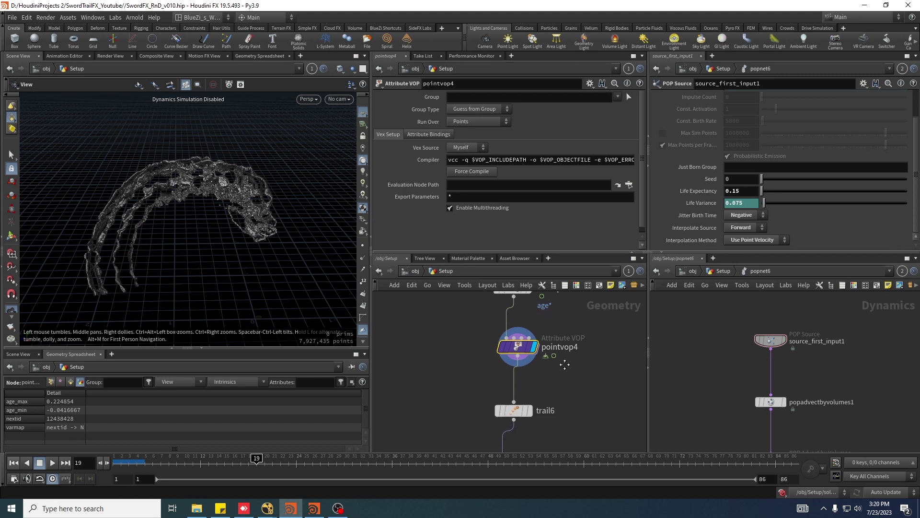
pyautogui.moveTo(549, 308); pyautogui.dragTo(491, 406)
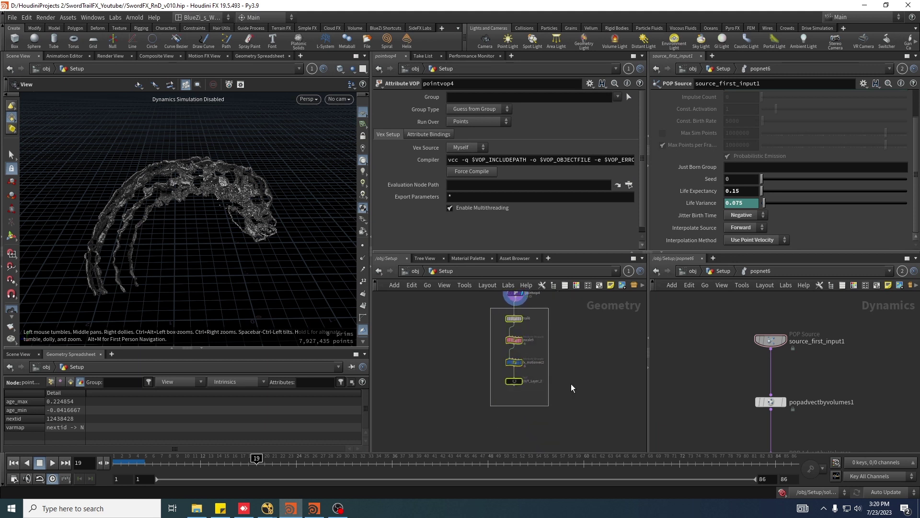
pyautogui.scroll(-3, 452, 372)
pyautogui.moveTo(409, 354); pyautogui.dragTo(530, 398, button='middle')
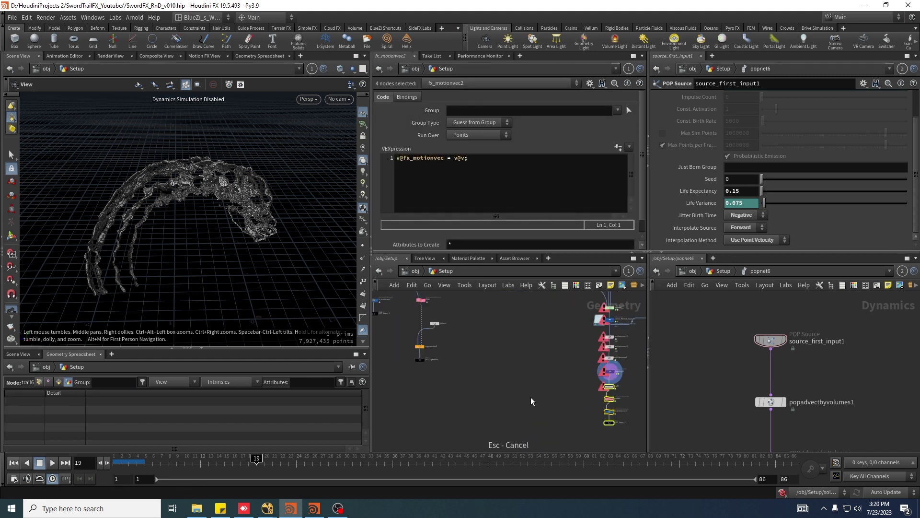
pyautogui.scroll(-1, 495, 367)
pyautogui.moveTo(494, 368); pyautogui.dragTo(522, 375, button='middle')
pyautogui.moveTo(459, 323); pyautogui.dragTo(480, 359, button='middle')
pyautogui.scroll(3, 447, 338)
pyautogui.scroll(-2, 447, 338)
pyautogui.moveTo(536, 387); pyautogui.dragTo(467, 338, button='middle')
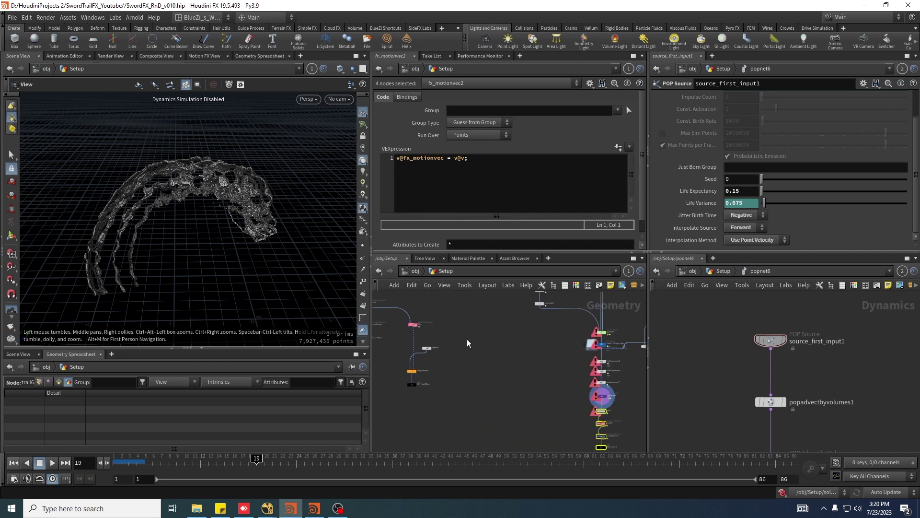
pyautogui.moveTo(620, 414); pyautogui.dragTo(523, 405, button='middle')
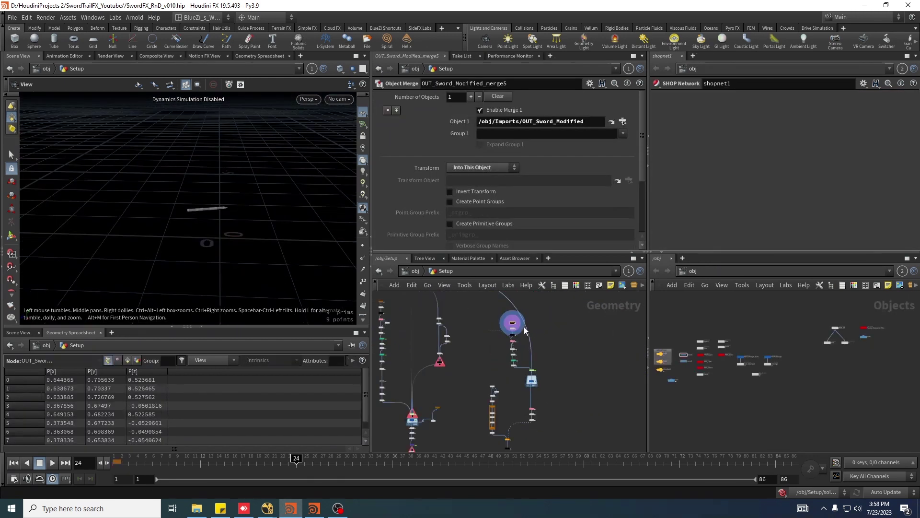
# Inspect the sword geometry from OUT_Sword_Modified_merge5 up close and display its scattered points at scatter11.
pyautogui.hotkey('space', 'g')
pyautogui.moveTo(250, 212); pyautogui.dragTo(170, 207)
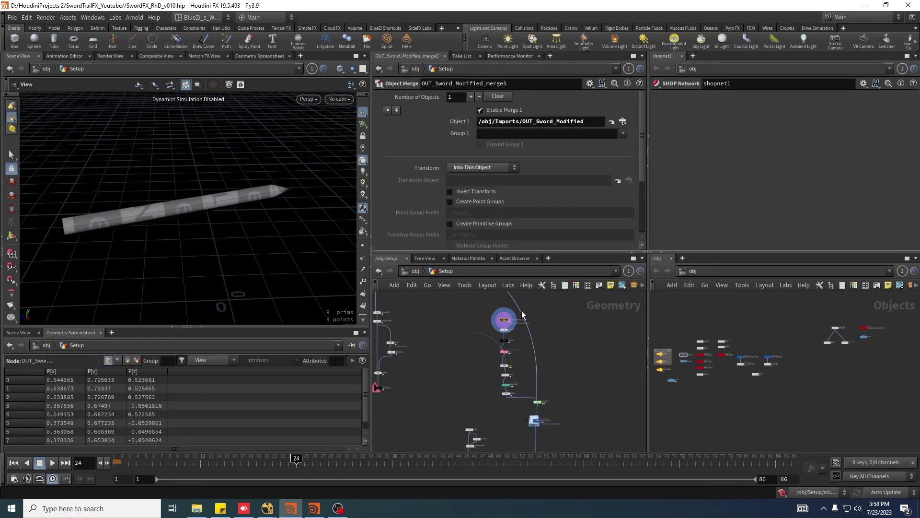
pyautogui.scroll(4, 510, 311)
pyautogui.moveTo(220, 228); pyautogui.dragTo(206, 224)
pyautogui.scroll(3, 504, 366)
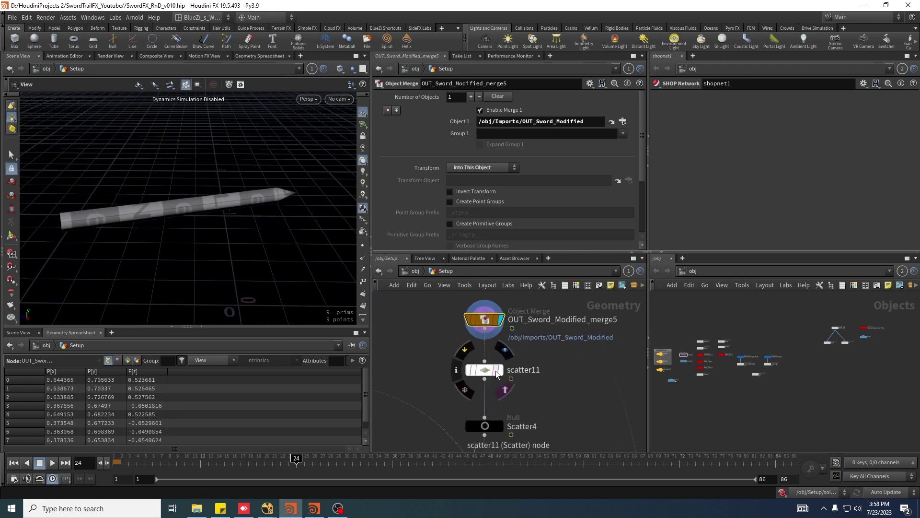
pyautogui.click(510, 348)
pyautogui.moveTo(182, 189); pyautogui.dragTo(174, 195)
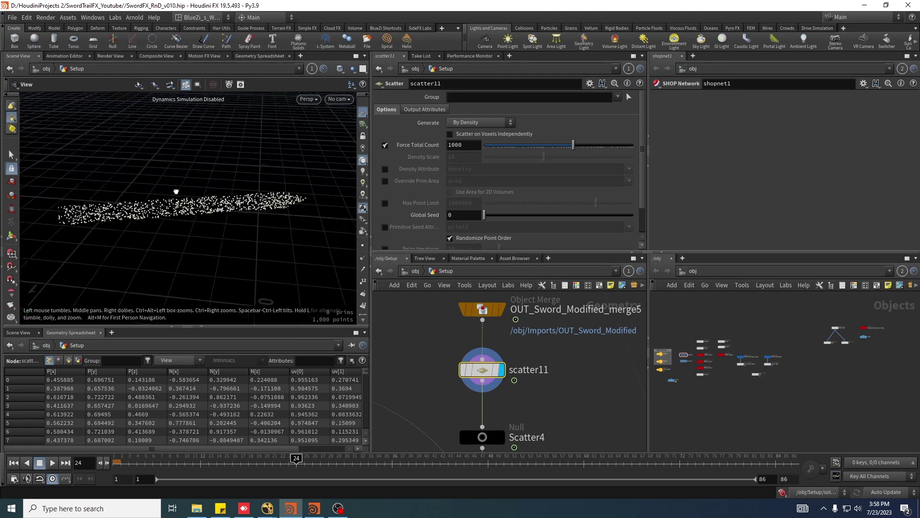
# Display emmision16 below trail10 and examine its noise settings, including the frame-driven offset.
pyautogui.scroll(-5, 516, 346)
pyautogui.moveTo(544, 403); pyautogui.dragTo(543, 358, button='middle')
pyautogui.scroll(3, 526, 383)
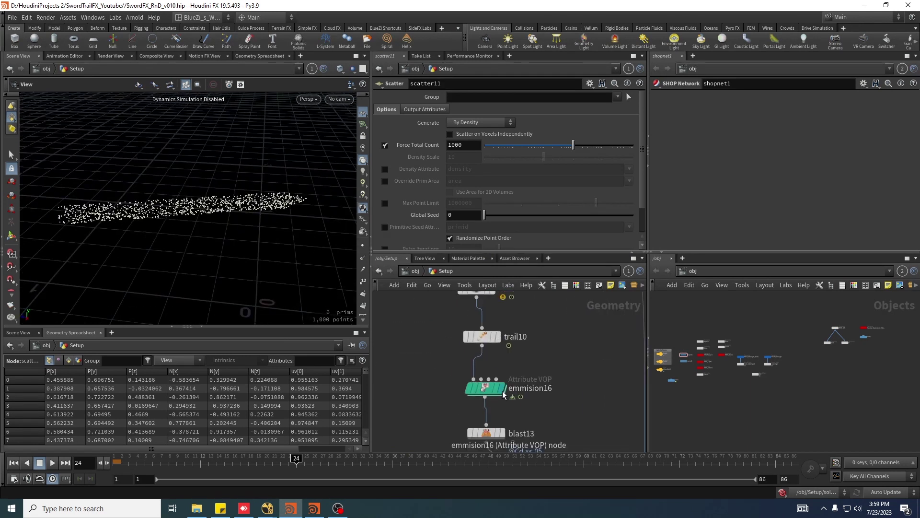
pyautogui.click(501, 387)
pyautogui.scroll(-5, 523, 377)
pyautogui.scroll(-5, 508, 377)
pyautogui.scroll(6, 454, 372)
pyautogui.moveTo(475, 372); pyautogui.dragTo(453, 372, button='middle')
pyautogui.scroll(-5, 520, 368)
pyautogui.scroll(6, 590, 383)
pyautogui.moveTo(547, 398)
pyautogui.mouseDown(button='middle')
pyautogui.moveTo(566, 411)
pyautogui.moveTo(559, 396)
pyautogui.mouseUp(button='middle')
pyautogui.click(520, 412)
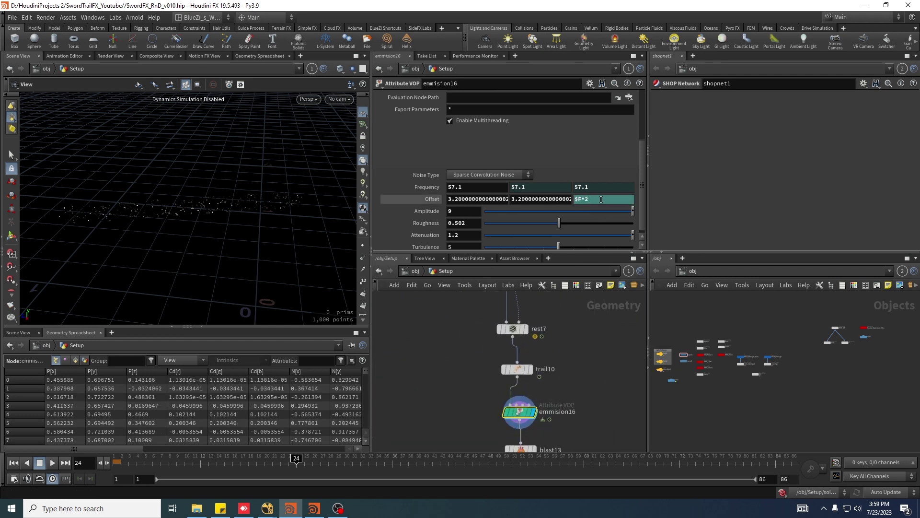
# Open popnet8 below blast13 and examine the velocity advection settings of vel_advect2.
pyautogui.scroll(-5, 561, 325)
pyautogui.moveTo(587, 373); pyautogui.dragTo(555, 349, button='middle')
pyautogui.scroll(3, 555, 349)
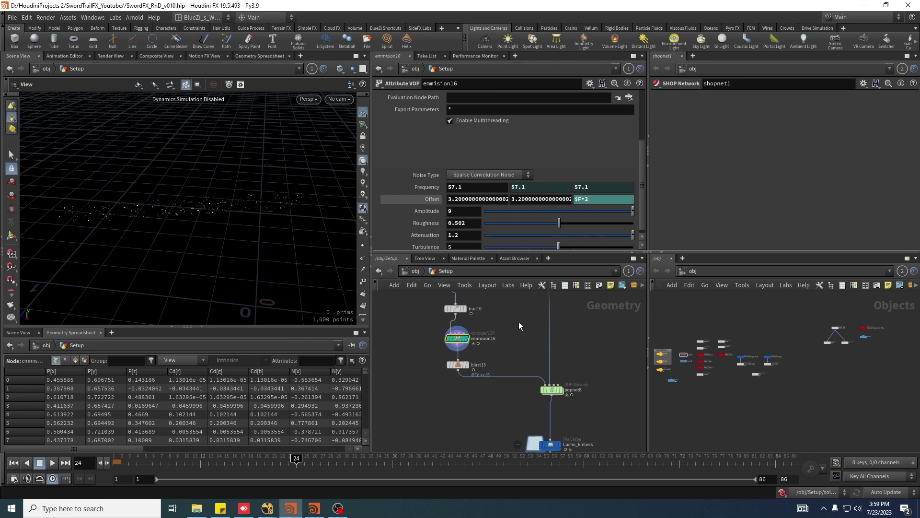
pyautogui.moveTo(562, 395); pyautogui.dragTo(529, 382, button='middle')
pyautogui.scroll(2, 529, 382)
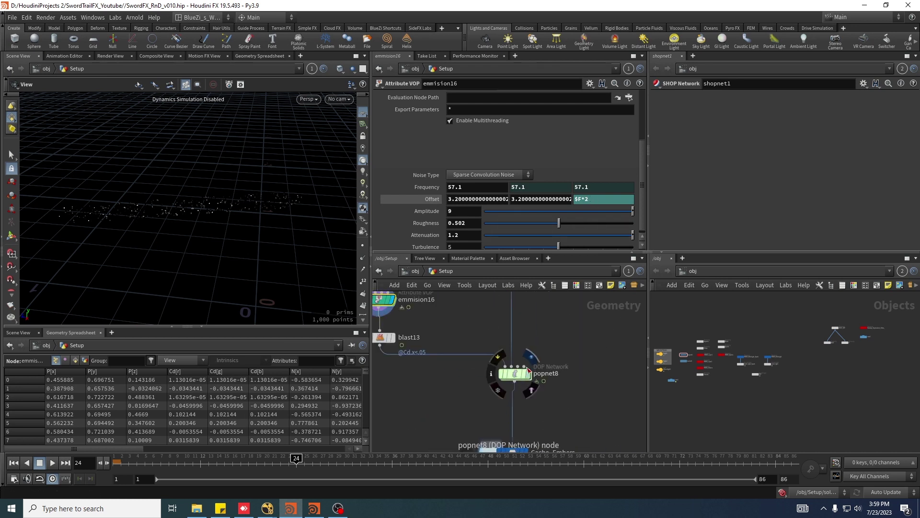
pyautogui.doubleClick(516, 373)
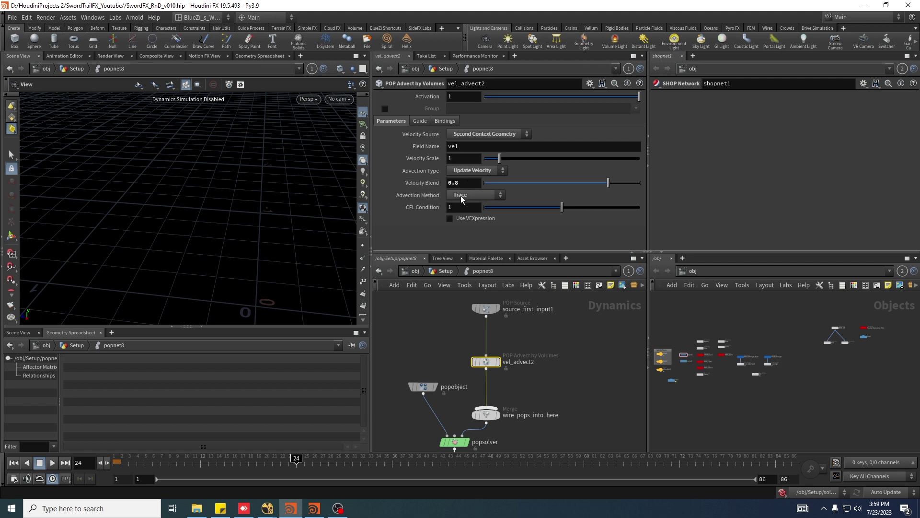
# Return to the Setup network and display grid1 to inspect the base grid for the ember pieces.
pyautogui.click(440, 271)
pyautogui.moveTo(422, 427); pyautogui.dragTo(473, 375, button='middle')
pyautogui.scroll(4, 472, 373)
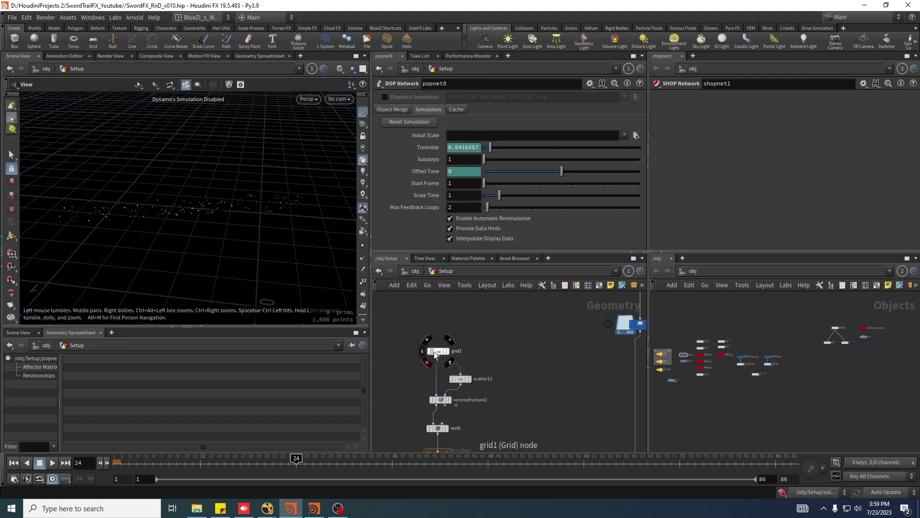
pyautogui.click(446, 350)
pyautogui.moveTo(272, 251); pyautogui.dragTo(200, 245)
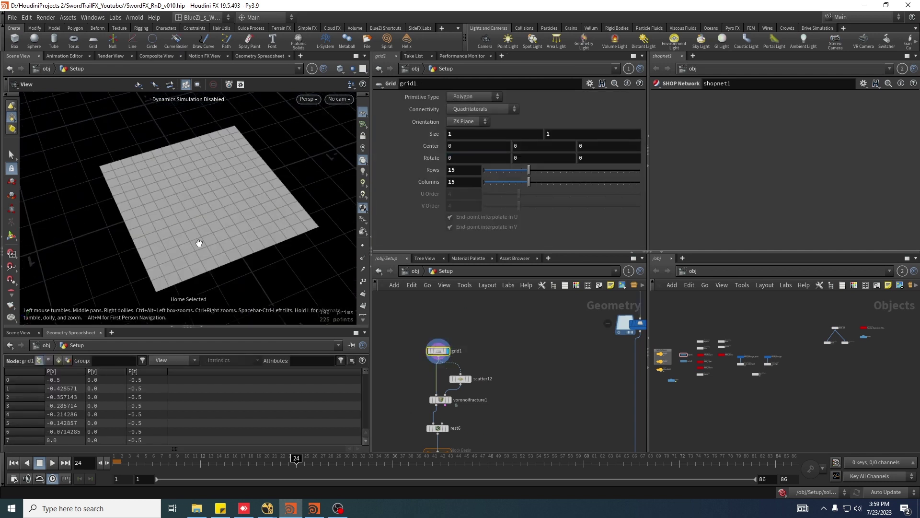
# Display voronoifracture1 to inspect the grid fractured by the scattered points.
pyautogui.scroll(-3, 199, 244)
pyautogui.scroll(-1, 518, 393)
pyautogui.scroll(3, 453, 364)
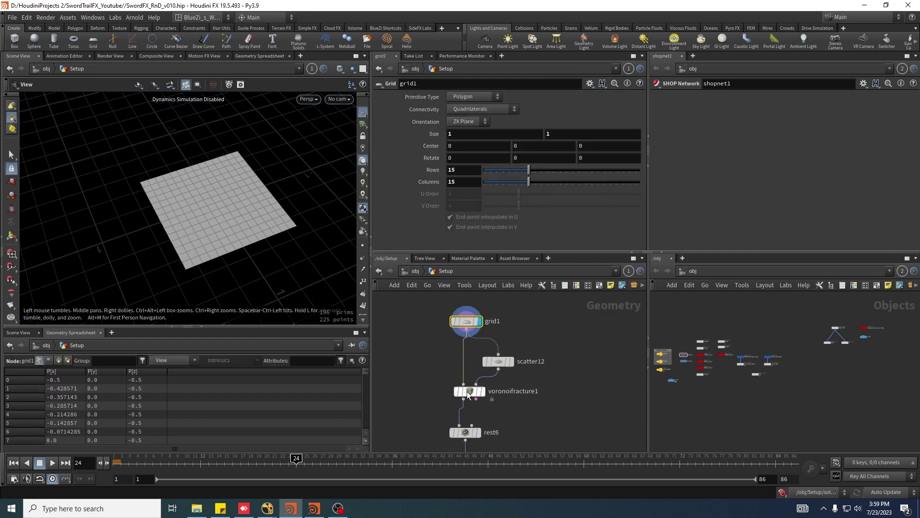
pyautogui.click(468, 391)
pyautogui.moveTo(266, 225); pyautogui.dragTo(235, 204)
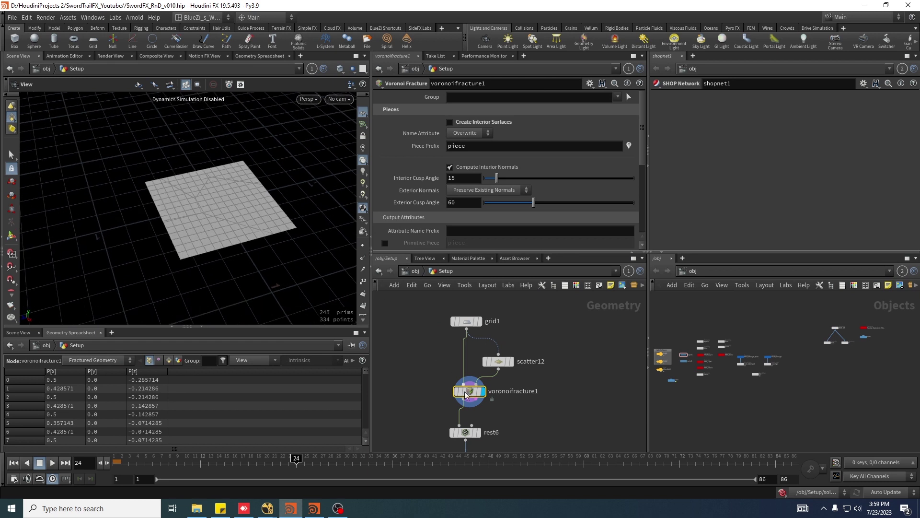
# Display mountain1 inside the for-each block to inspect the noise deformation on a single piece.
pyautogui.scroll(-3, 526, 422)
pyautogui.moveTo(522, 443); pyautogui.dragTo(518, 350, button='middle')
pyautogui.scroll(2, 502, 380)
pyautogui.click(491, 375)
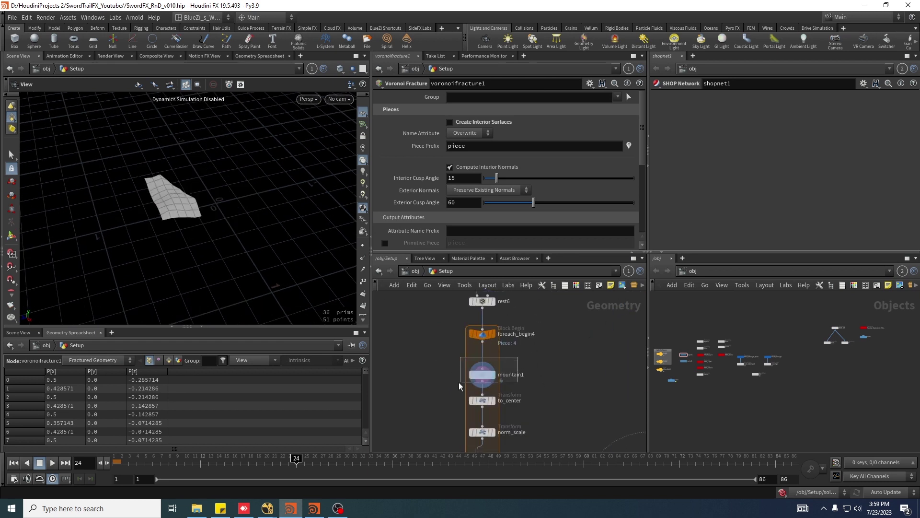
pyautogui.moveTo(459, 382); pyautogui.dragTo(518, 358)
# Display the to_center transform and examine the centroid expressions that move the piece to the origin.
pyautogui.moveTo(540, 378); pyautogui.dragTo(540, 365, button='middle')
pyautogui.scroll(2, 505, 396)
pyautogui.click(489, 384)
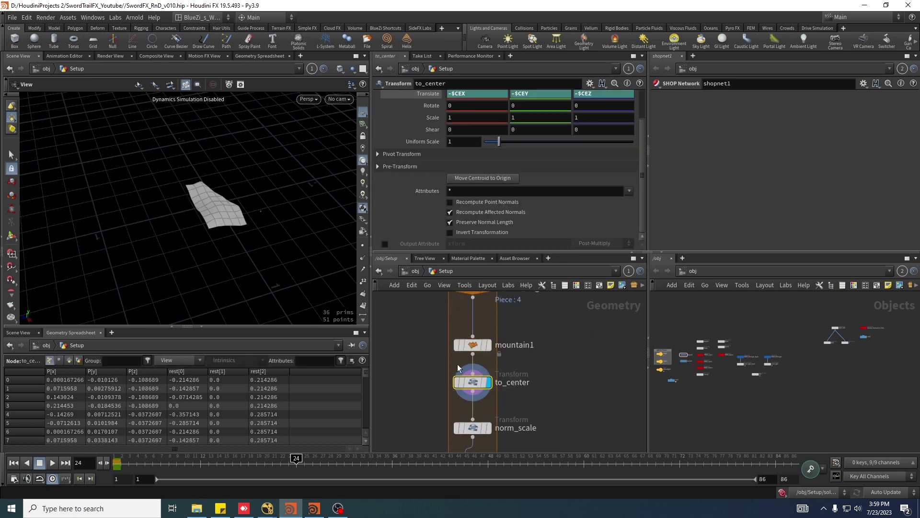
# Display the norm_scale transform and inspect the uniformly scaled piece from another angle.
pyautogui.moveTo(523, 392); pyautogui.dragTo(527, 365, button='middle')
pyautogui.moveTo(496, 417)
pyautogui.click(498, 383)
pyautogui.click(482, 400)
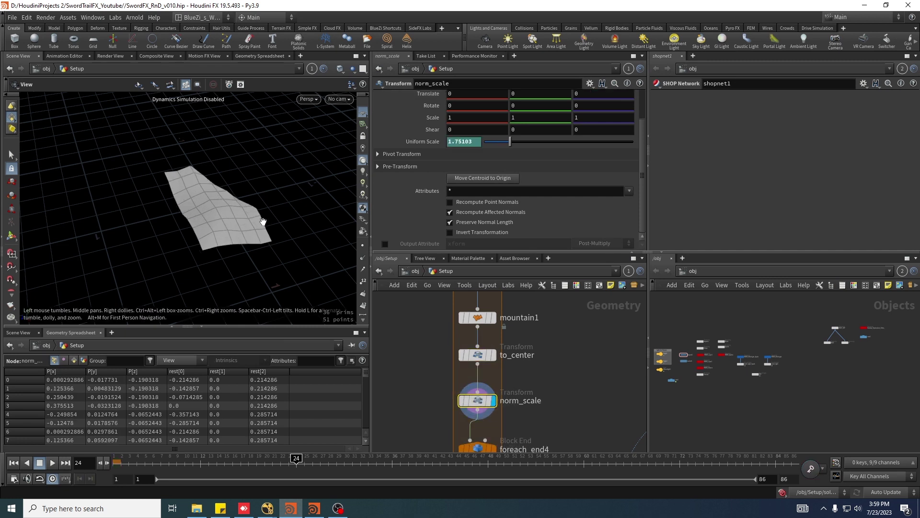
pyautogui.moveTo(263, 221); pyautogui.dragTo(276, 220)
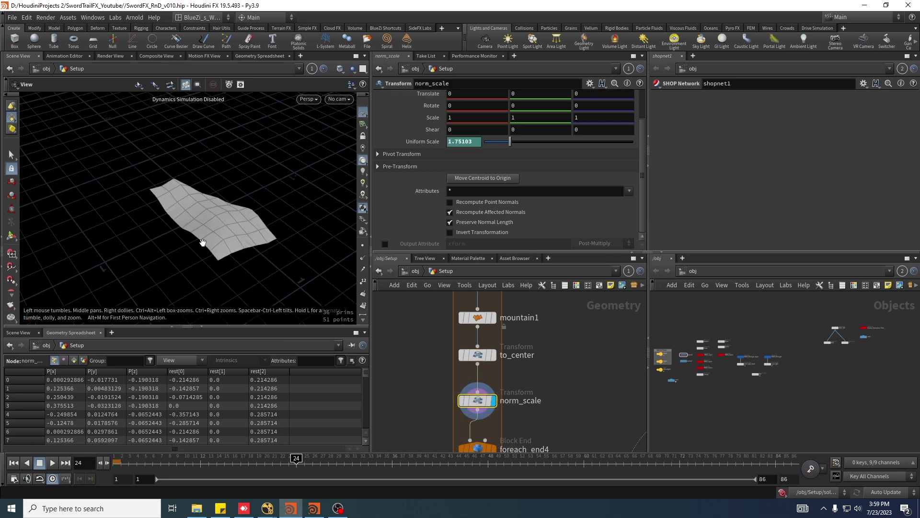
# Select the pscale4 wrangle and examine its code driving particle scale from age over life.
pyautogui.scroll(-4, 508, 338)
pyautogui.moveTo(533, 365); pyautogui.dragTo(487, 368, button='middle')
pyautogui.moveTo(628, 312); pyautogui.dragTo(542, 347, button='middle')
pyautogui.scroll(2, 545, 348)
pyautogui.click(520, 346)
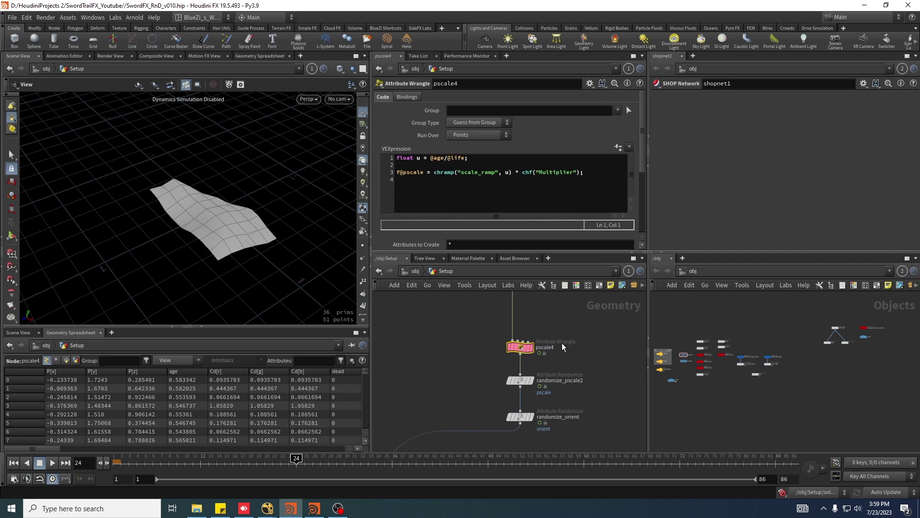
# Select randomize_pscale2 and examine its operation, global scale and custom ramp distribution for pscale.
pyautogui.moveTo(564, 385); pyautogui.dragTo(563, 365, button='middle')
pyautogui.scroll(3, 563, 365)
pyautogui.moveTo(558, 340); pyautogui.dragTo(477, 375)
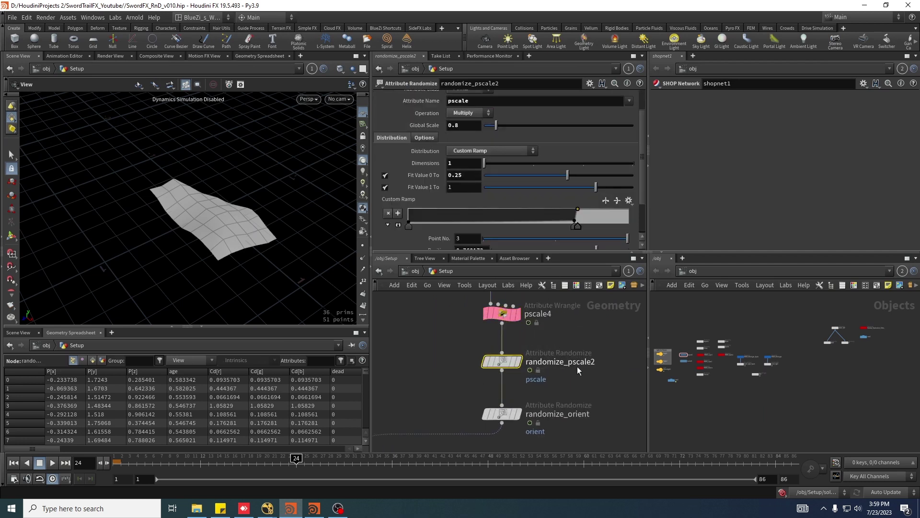
pyautogui.moveTo(557, 349); pyautogui.dragTo(554, 349, button='middle')
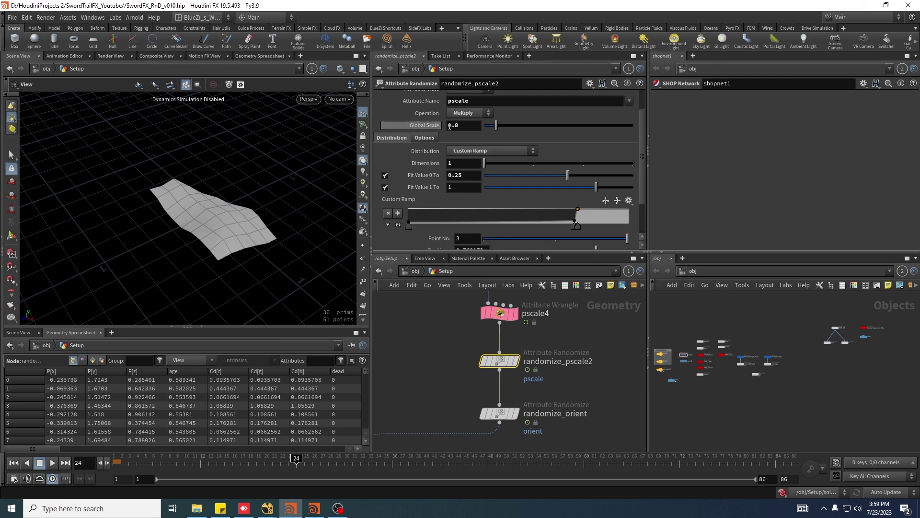
# Display randomize_orient and inspect its orient settings together with the resulting ember particles.
pyautogui.scroll(-1, 523, 435)
pyautogui.moveTo(531, 434); pyautogui.dragTo(537, 414, button='middle')
pyautogui.scroll(1, 515, 407)
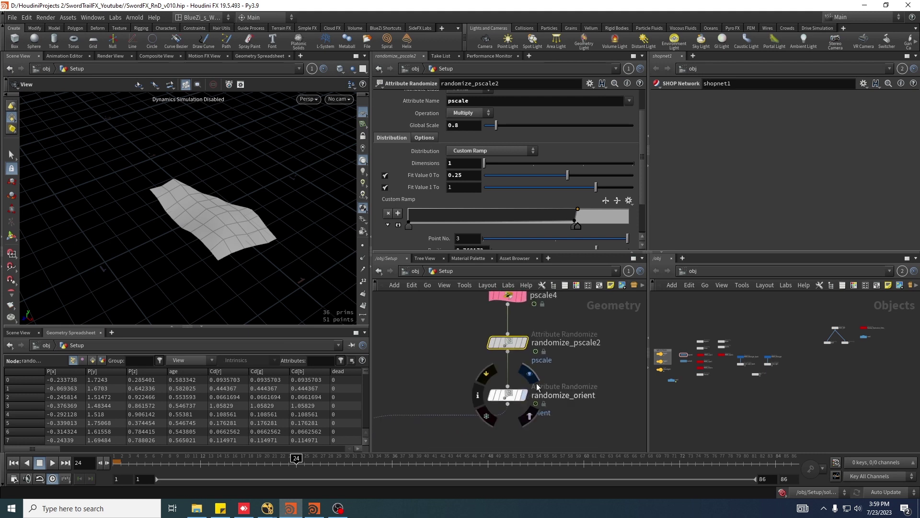
pyautogui.click(531, 382)
pyautogui.scroll(2, 585, 379)
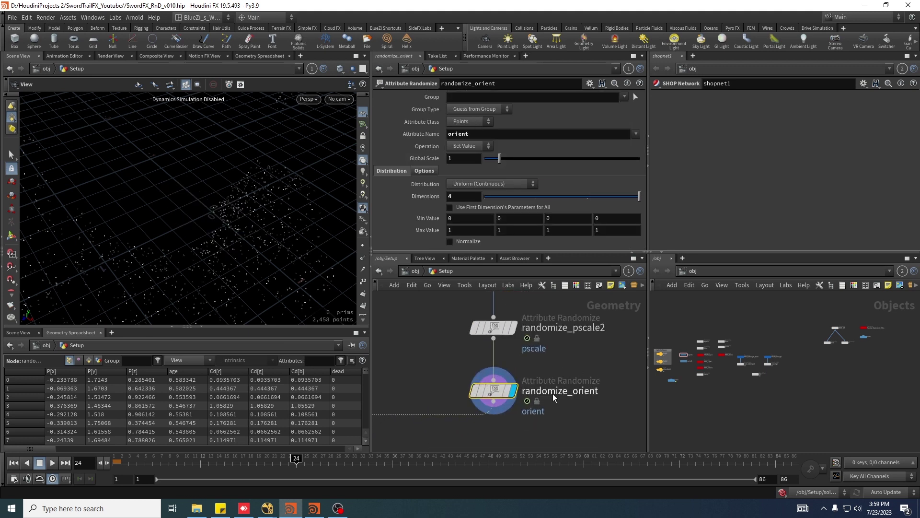
pyautogui.moveTo(567, 390); pyautogui.dragTo(563, 385, button='middle')
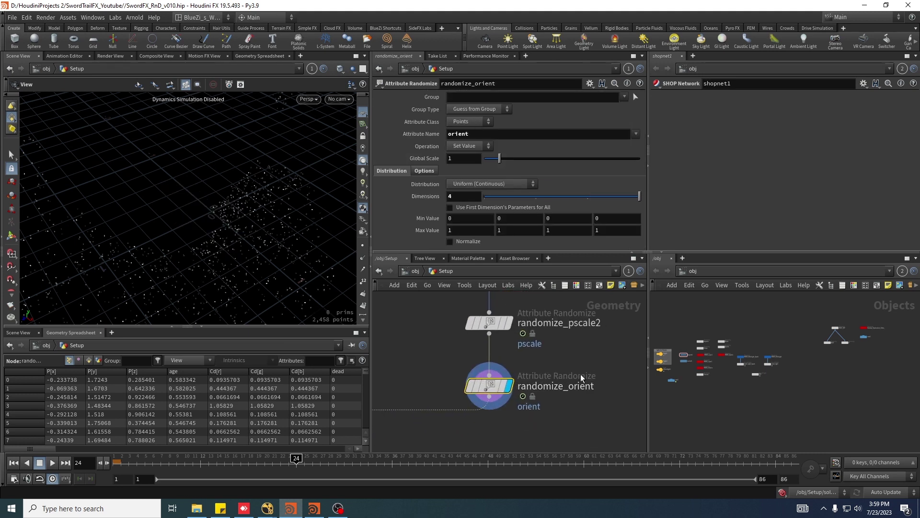
pyautogui.moveTo(211, 249); pyautogui.dragTo(240, 226)
pyautogui.scroll(-3, 533, 393)
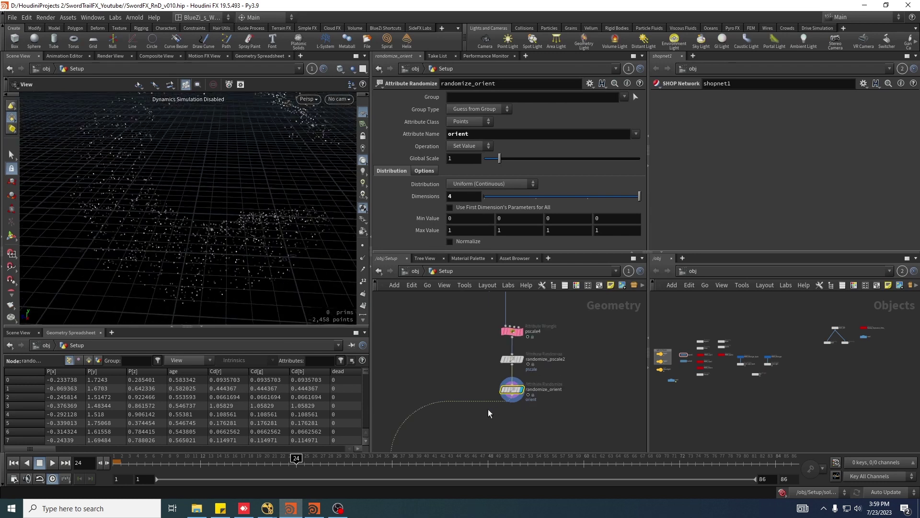
# Select foreach_end4 and examine its piece-merging settings and the ember pieces branch leading to the copy node.
pyautogui.moveTo(430, 437); pyautogui.dragTo(491, 349, button='middle')
pyautogui.scroll(-4, 492, 360)
pyautogui.scroll(5, 449, 360)
pyautogui.scroll(-1, 498, 347)
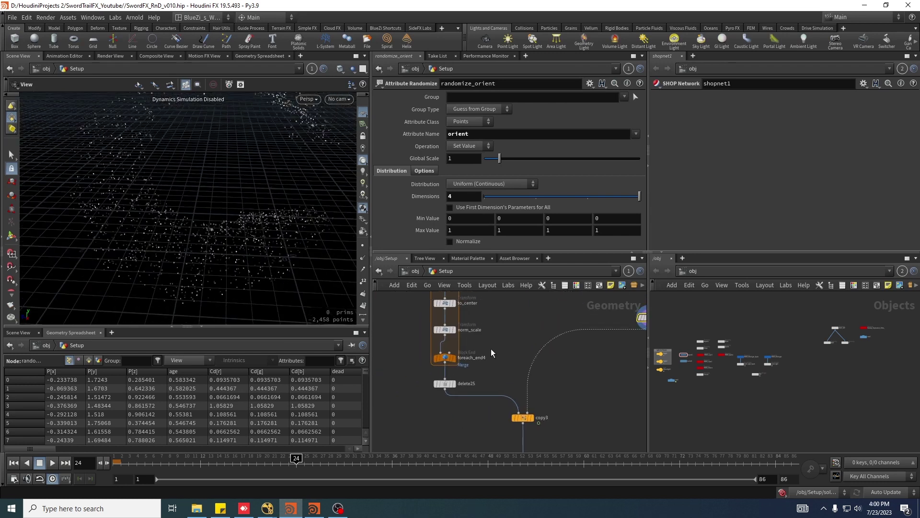
pyautogui.click(479, 357)
pyautogui.scroll(-3, 464, 355)
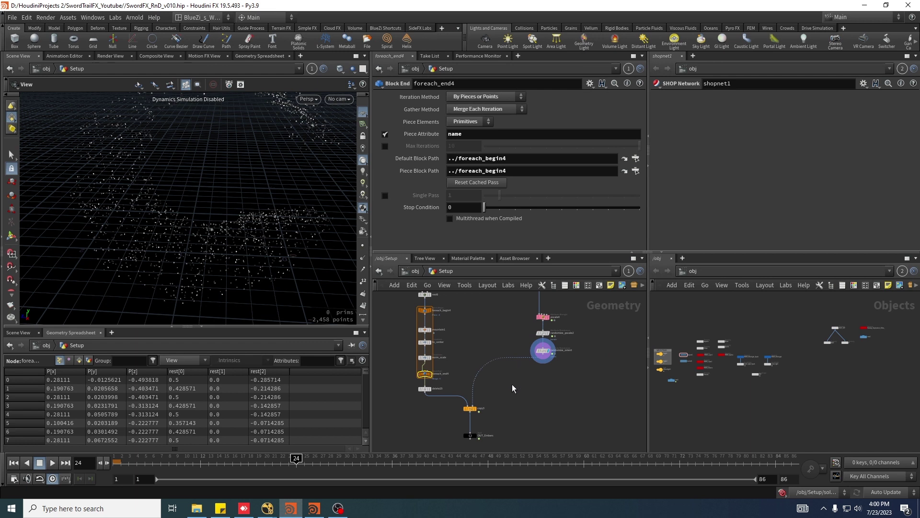
# Select randomize_orient and trace how its ember points feed the copy3 node.
pyautogui.moveTo(556, 366); pyautogui.dragTo(531, 383, button='middle')
pyautogui.scroll(2, 530, 385)
pyautogui.moveTo(536, 386); pyautogui.dragTo(501, 350)
pyautogui.scroll(-3, 575, 345)
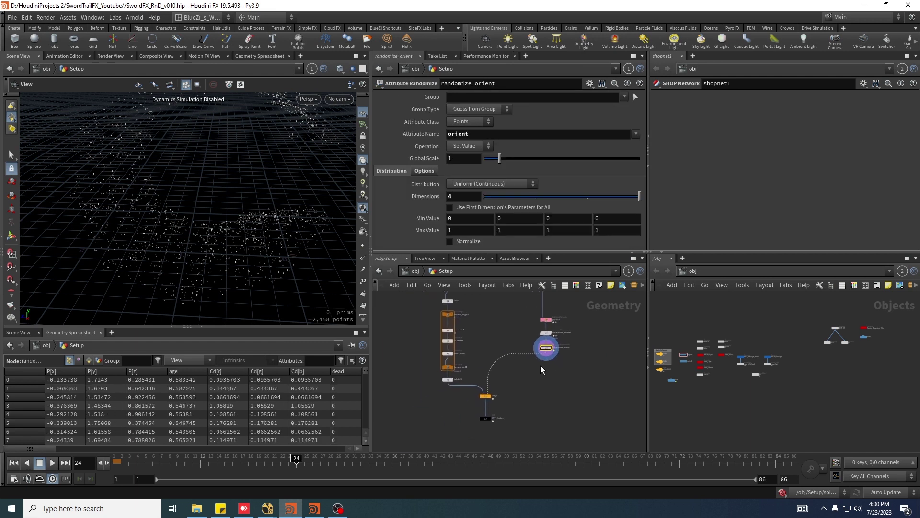
pyautogui.scroll(3, 551, 357)
pyautogui.scroll(-3, 546, 376)
pyautogui.scroll(4, 501, 386)
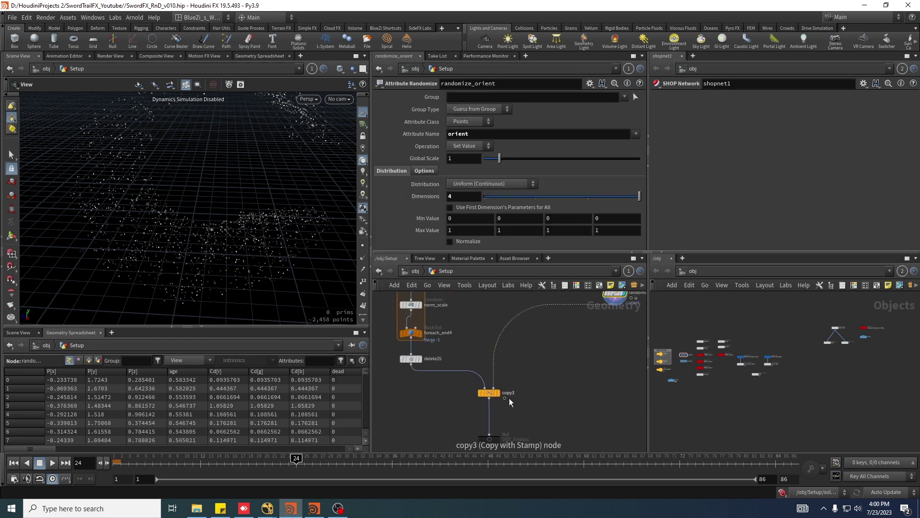
# Display copy3 and inspect its switch stamp variable and the pieces copied onto the ember points.
pyautogui.click(511, 361)
pyautogui.hotkey('space', 'g')
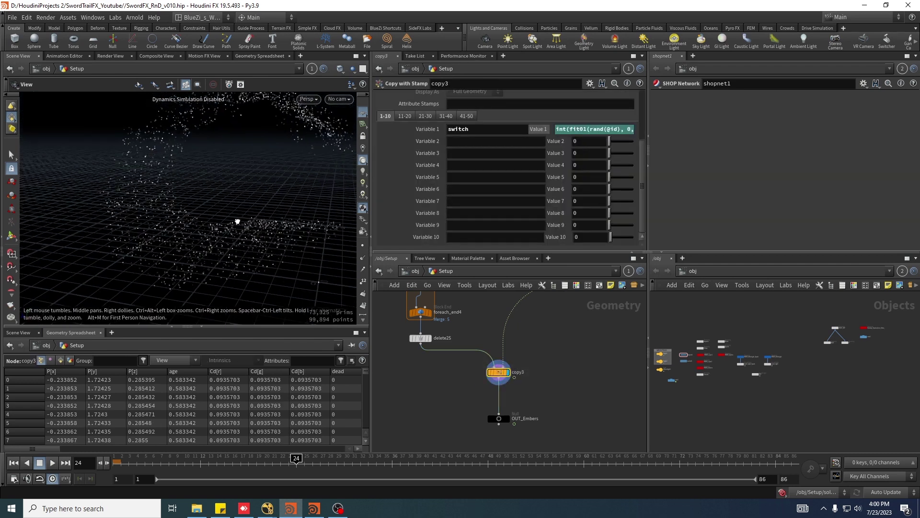
pyautogui.moveTo(238, 228); pyautogui.dragTo(223, 217)
# Display the OUT_Embers null with point markers shown and inspect the ember trail from several angles.
pyautogui.click(500, 420)
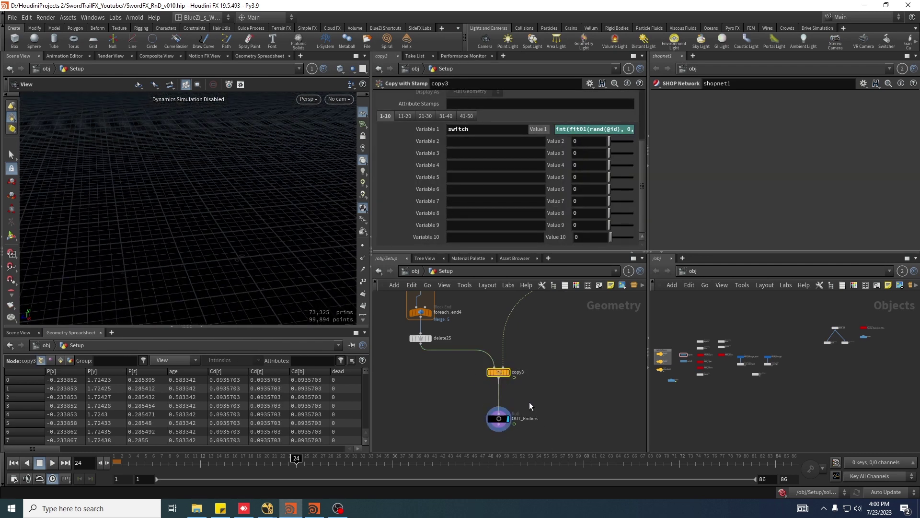
pyautogui.press('g')
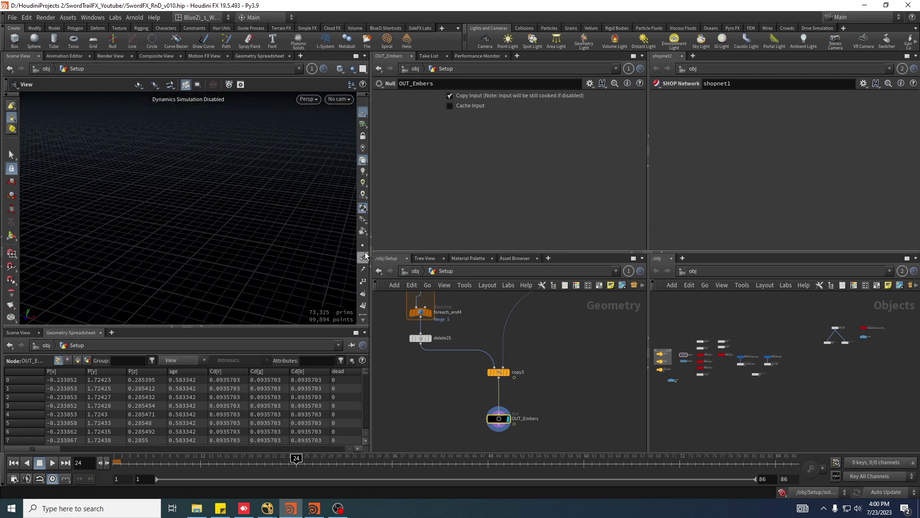
pyautogui.moveTo(216, 211)
pyautogui.mouseDown()
pyautogui.moveTo(246, 216)
pyautogui.moveTo(228, 214)
pyautogui.mouseUp()
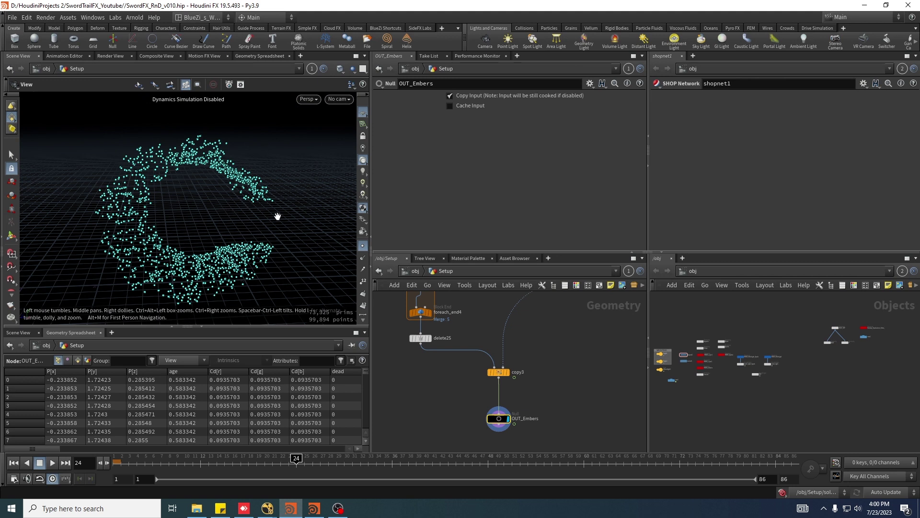
pyautogui.moveTo(254, 240)
pyautogui.mouseDown()
pyautogui.moveTo(242, 240)
pyautogui.moveTo(249, 235)
pyautogui.mouseUp()
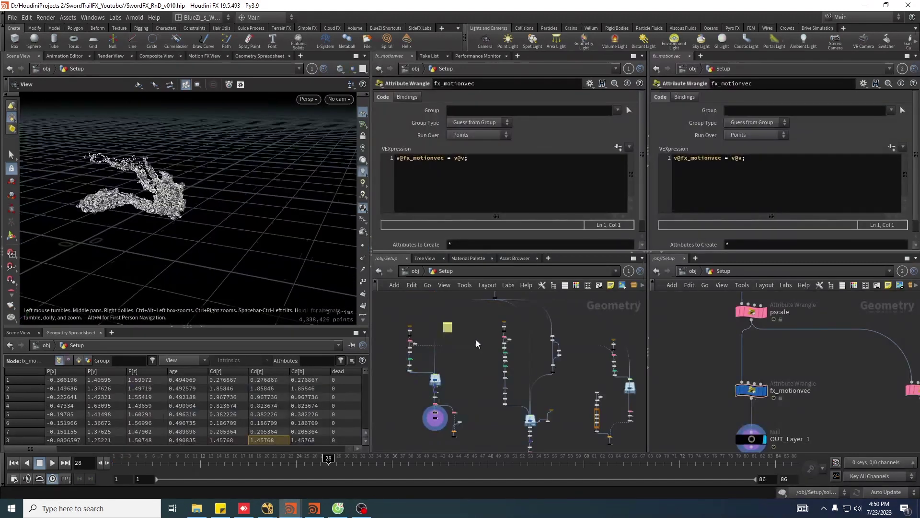
# Leave the Setup network for the object level and open the MAT_Particles material inside shopnet1.
pyautogui.click(414, 274)
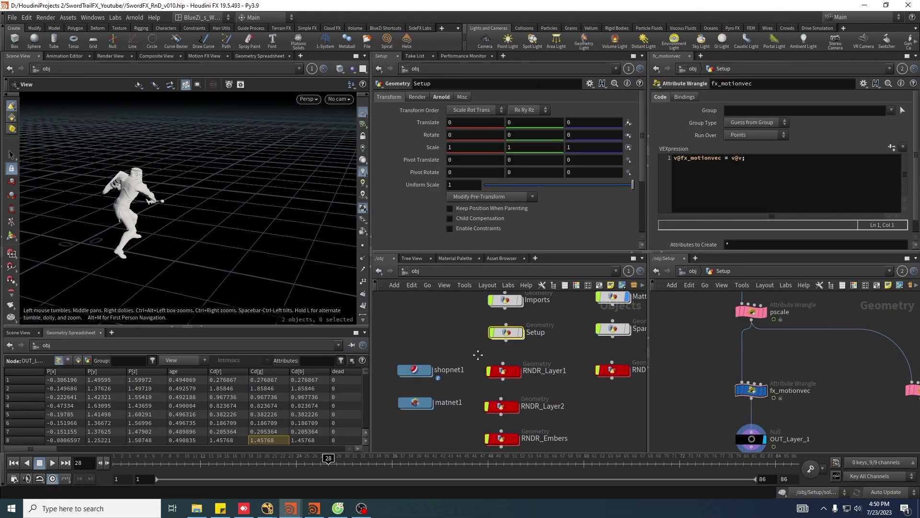
pyautogui.doubleClick(509, 330)
pyautogui.scroll(-2, 481, 344)
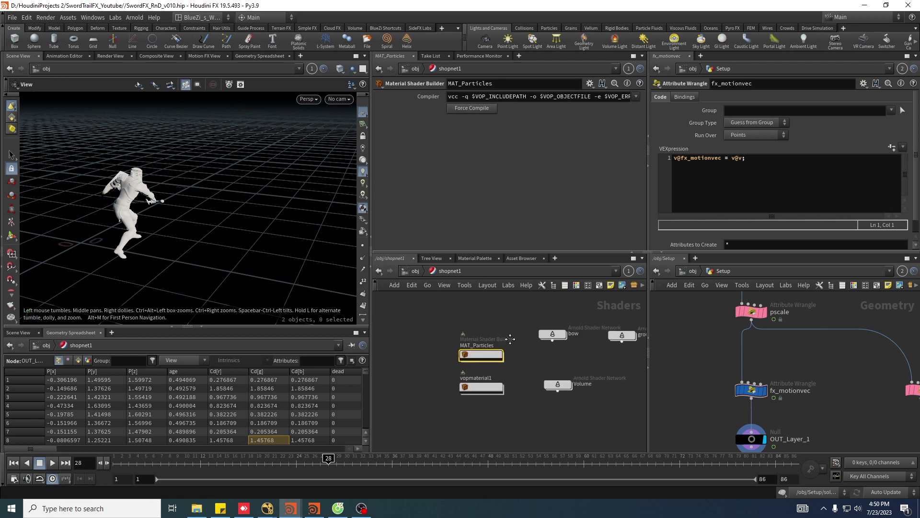
pyautogui.scroll(2, 495, 345)
pyautogui.scroll(2, 485, 337)
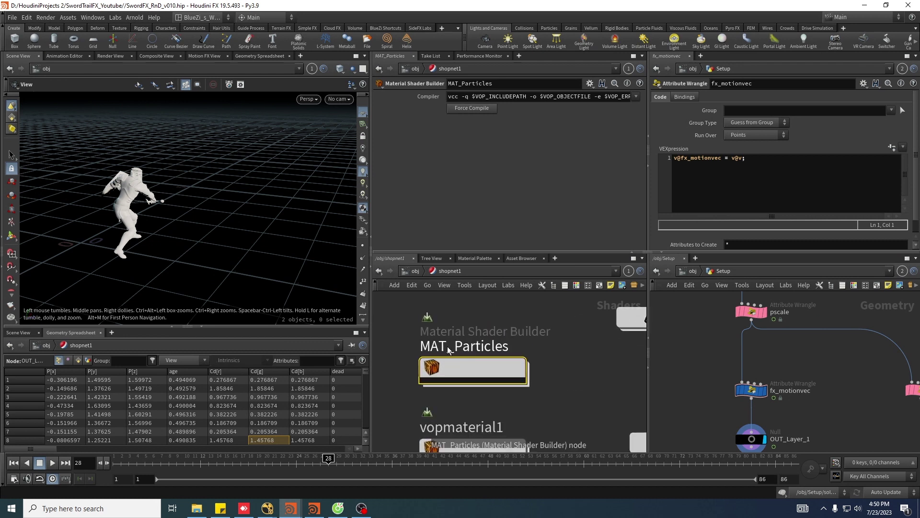
pyautogui.moveTo(479, 366)
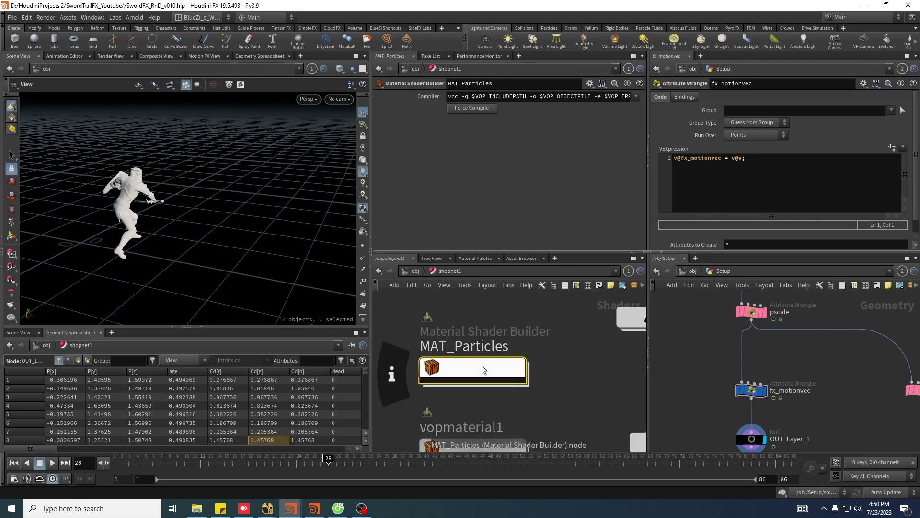
pyautogui.doubleClick(483, 370)
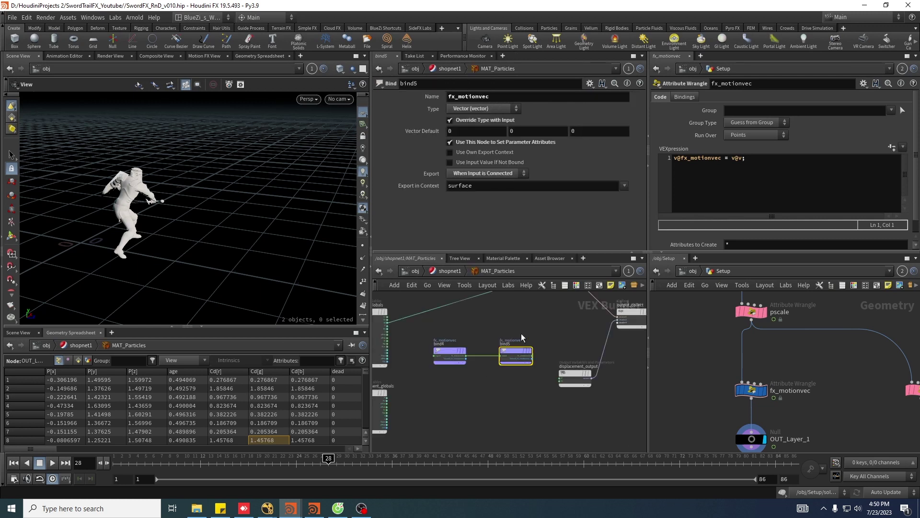
# Select the bind1 node and examine how it reads the Cd vector attribute.
pyautogui.click(480, 340)
pyautogui.scroll(4, 480, 338)
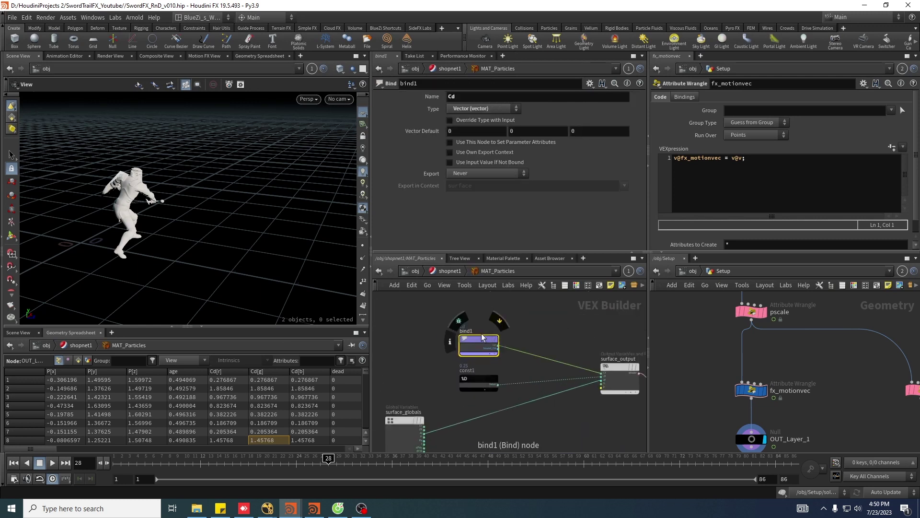
pyautogui.scroll(-2, 539, 367)
pyautogui.moveTo(579, 356); pyautogui.dragTo(515, 343, button='middle')
pyautogui.scroll(2, 508, 336)
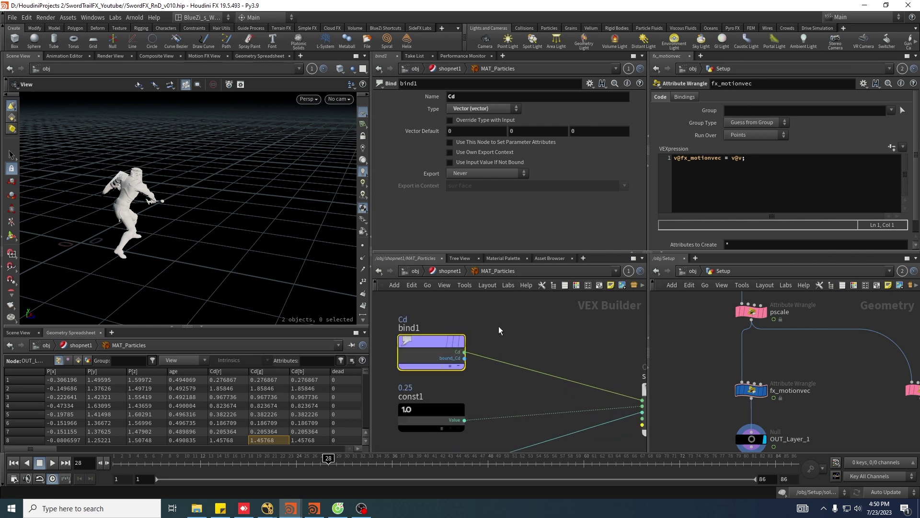
# Examine the connections into surface_output, covering its surface color, opacity and alpha inputs.
pyautogui.scroll(-2, 539, 345)
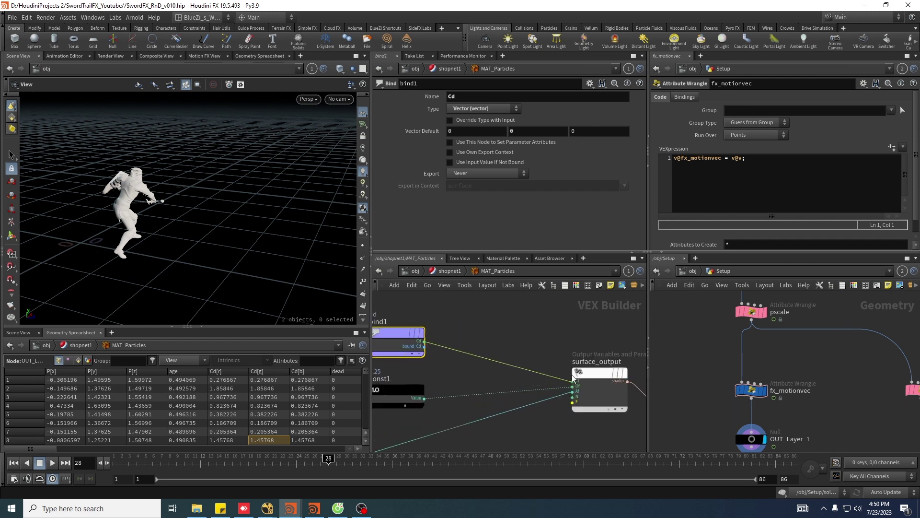
pyautogui.scroll(3, 578, 392)
pyautogui.scroll(-3, 578, 392)
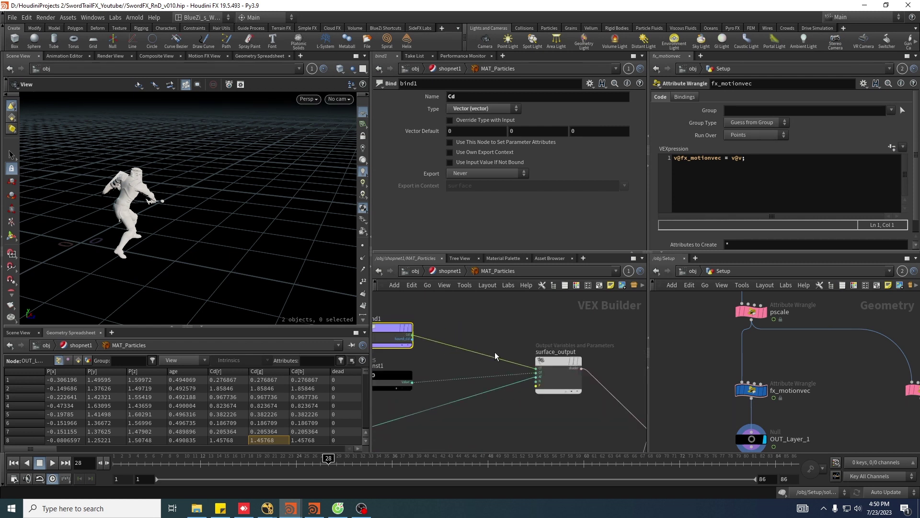
pyautogui.scroll(3, 552, 368)
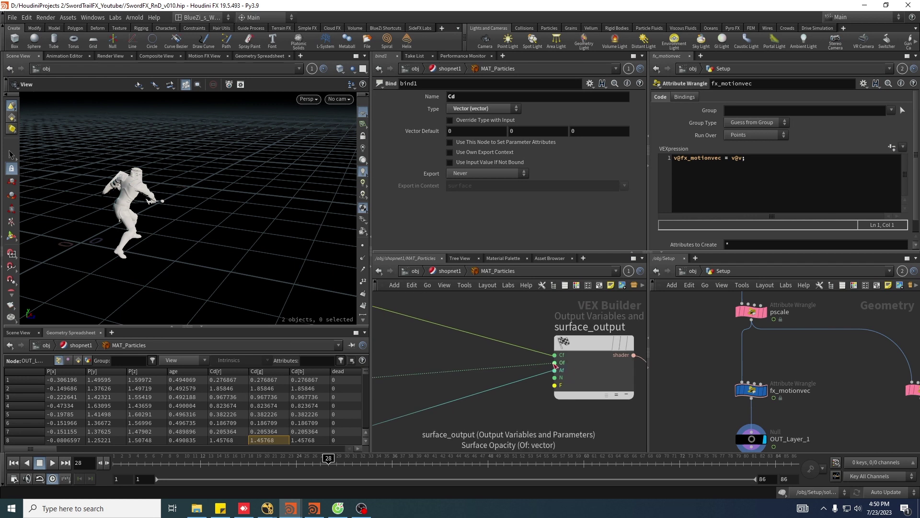
pyautogui.scroll(-2, 462, 361)
pyautogui.scroll(2, 422, 365)
# Select the const1 node and examine the float constant that drives surface opacity.
pyautogui.moveTo(408, 361); pyautogui.dragTo(541, 356, button='middle')
pyautogui.moveTo(507, 350); pyautogui.dragTo(442, 382)
pyautogui.scroll(-3, 501, 359)
pyautogui.scroll(2, 472, 350)
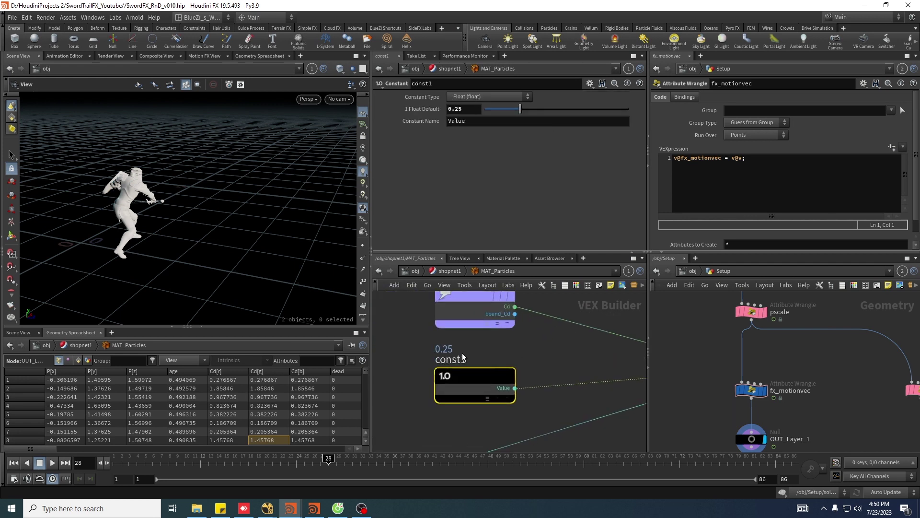
# Examine the surface_globals node and trace its Af alpha output to surface_output.
pyautogui.scroll(-3, 463, 357)
pyautogui.scroll(6, 455, 405)
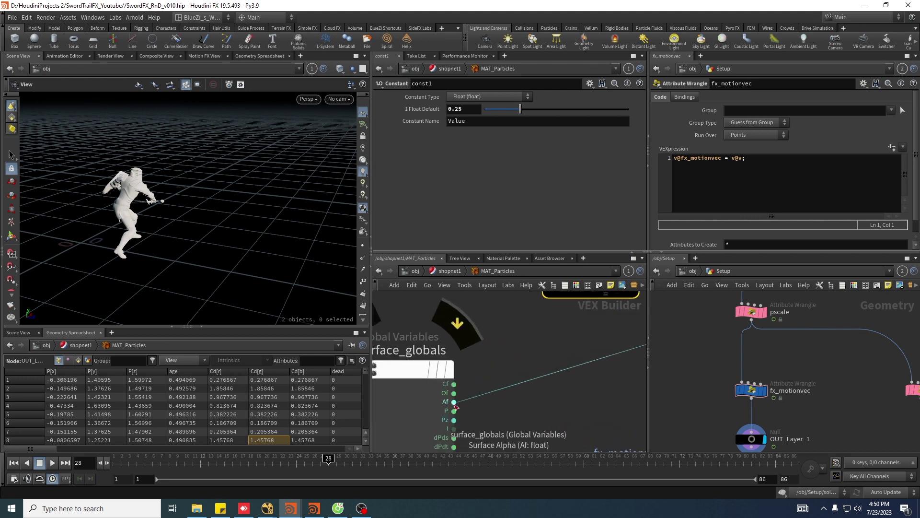
pyautogui.scroll(-2, 488, 353)
pyautogui.scroll(2, 415, 353)
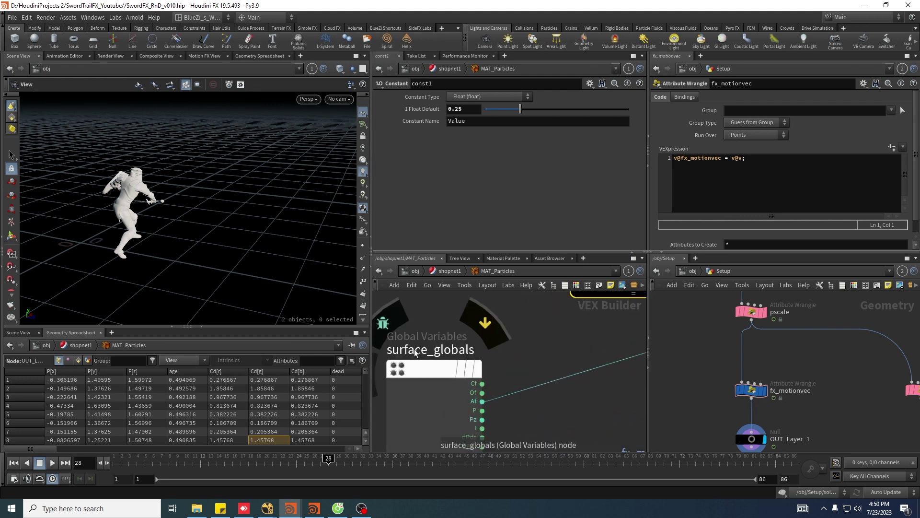
pyautogui.scroll(-4, 415, 353)
pyautogui.scroll(2, 518, 394)
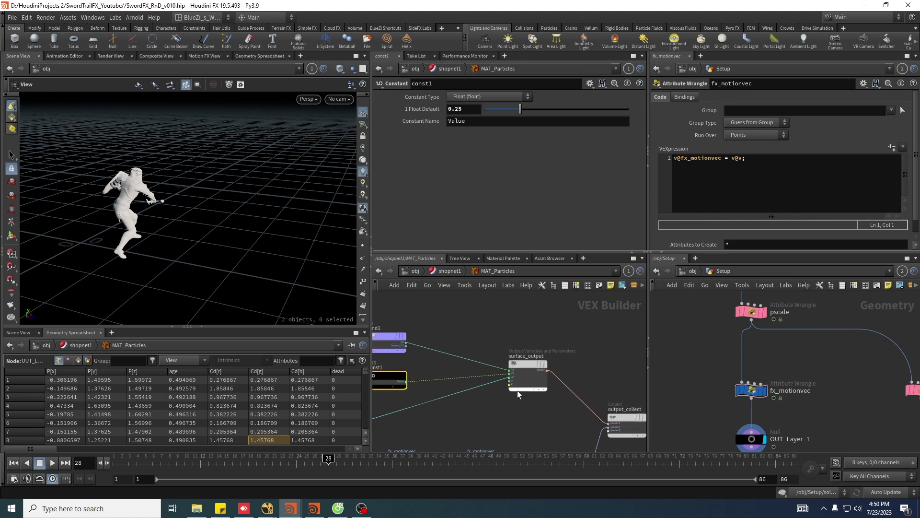
# Select the bind4 node and examine its fx_motionvec binding and its link to bind5.
pyautogui.scroll(5, 512, 385)
pyautogui.moveTo(512, 379); pyautogui.dragTo(488, 432, button='middle')
pyautogui.scroll(-2, 488, 431)
pyautogui.moveTo(586, 322); pyautogui.dragTo(569, 332, button='middle')
pyautogui.scroll(-5, 568, 332)
pyautogui.scroll(3, 485, 393)
pyautogui.click(473, 415)
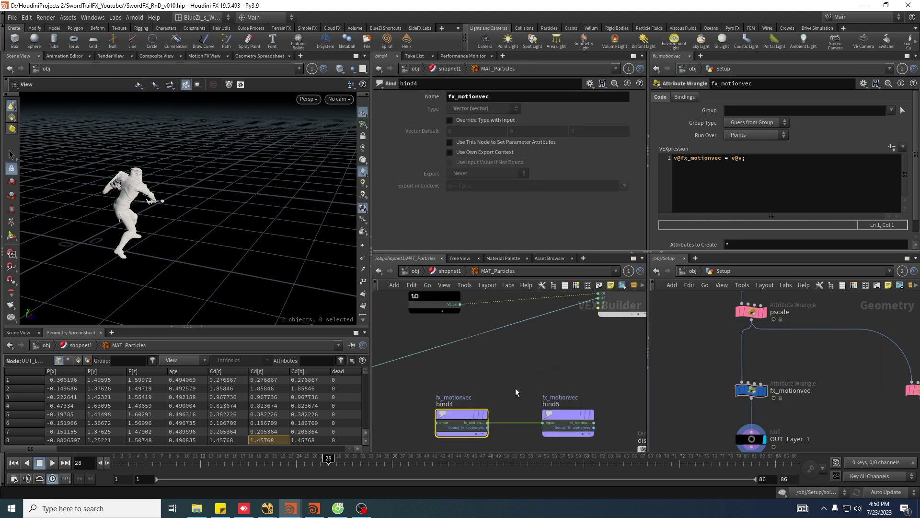
pyautogui.scroll(-1, 508, 374)
pyautogui.scroll(2, 502, 350)
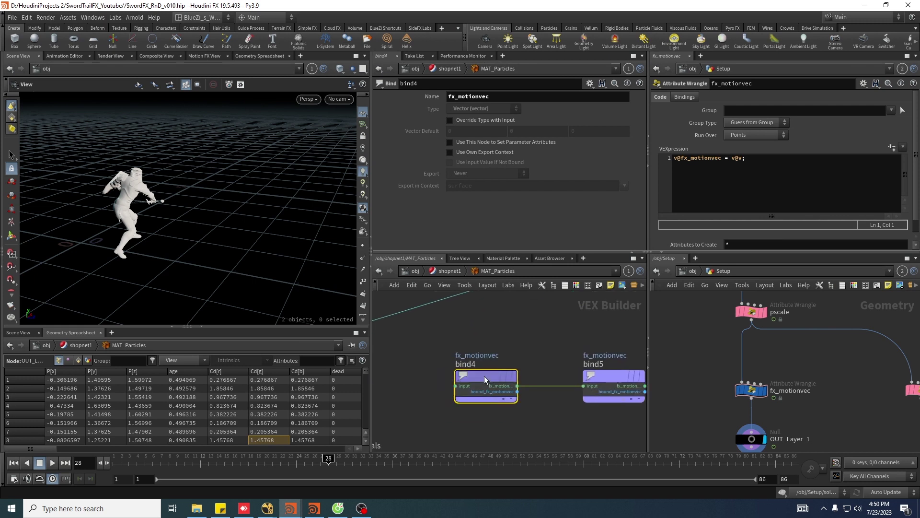
pyautogui.moveTo(234, 242); pyautogui.dragTo(277, 258)
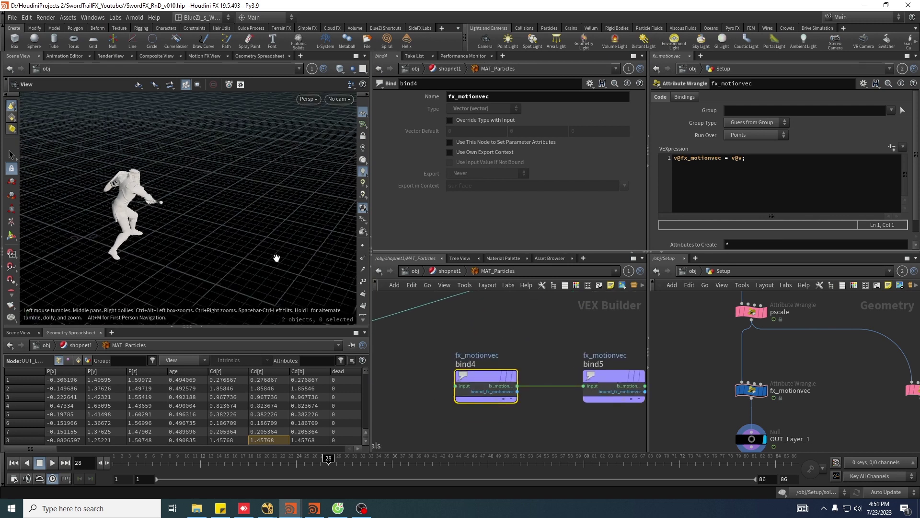
pyautogui.moveTo(529, 358); pyautogui.dragTo(512, 364, button='middle')
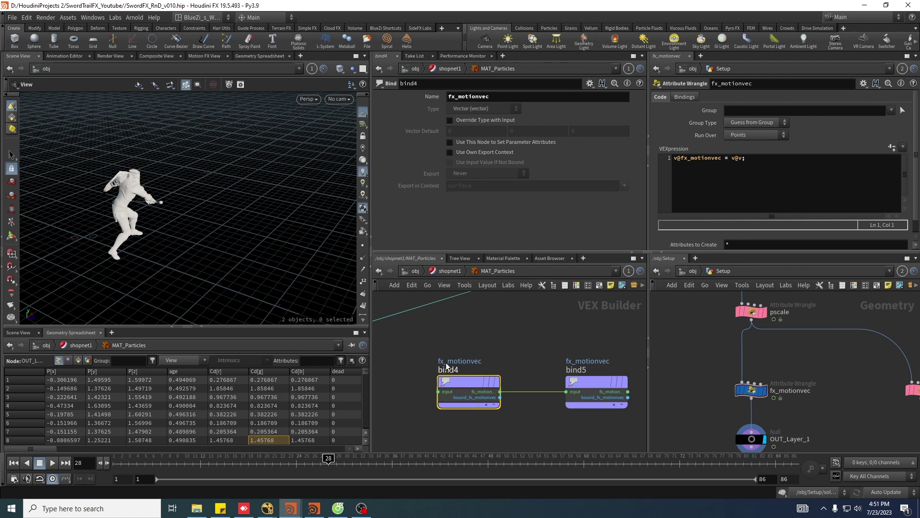
# Select the fx_motionvec wrangle in the Setup network and compare its attribute with the shader's bind nodes.
pyautogui.click(755, 390)
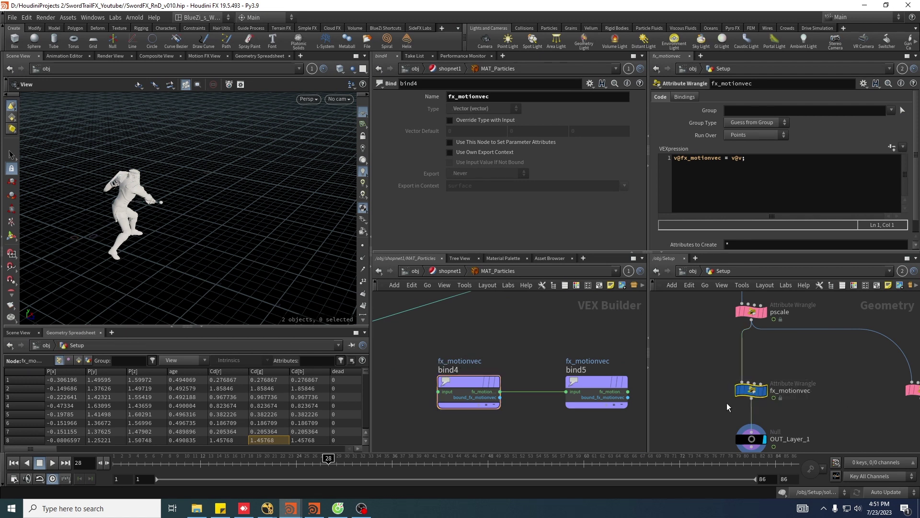
pyautogui.moveTo(817, 394); pyautogui.dragTo(825, 385, button='middle')
pyautogui.moveTo(551, 338); pyautogui.dragTo(519, 336, button='middle')
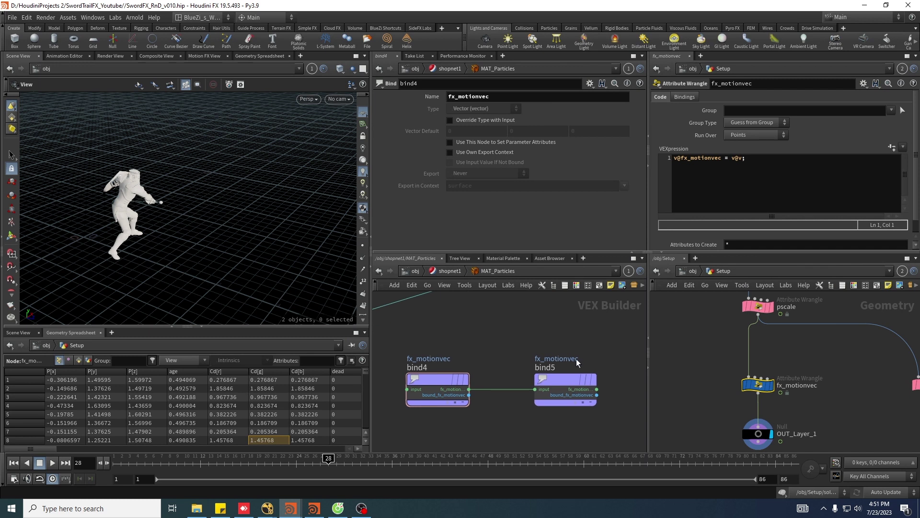
# Select the bind5 node and examine the export settings for fx_motionvec.
pyautogui.scroll(1, 576, 358)
pyautogui.click(555, 386)
pyautogui.scroll(1, 599, 355)
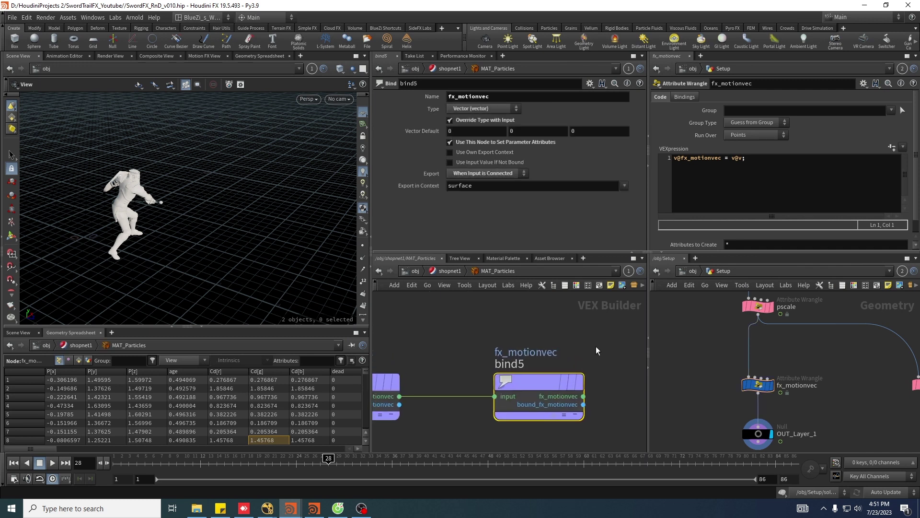
pyautogui.moveTo(601, 355); pyautogui.dragTo(583, 351, button='middle')
# Switch the second network view to out, select Particles_Layer_1_v4, and examine its fx_motionvec extra image plane.
pyautogui.click(693, 271)
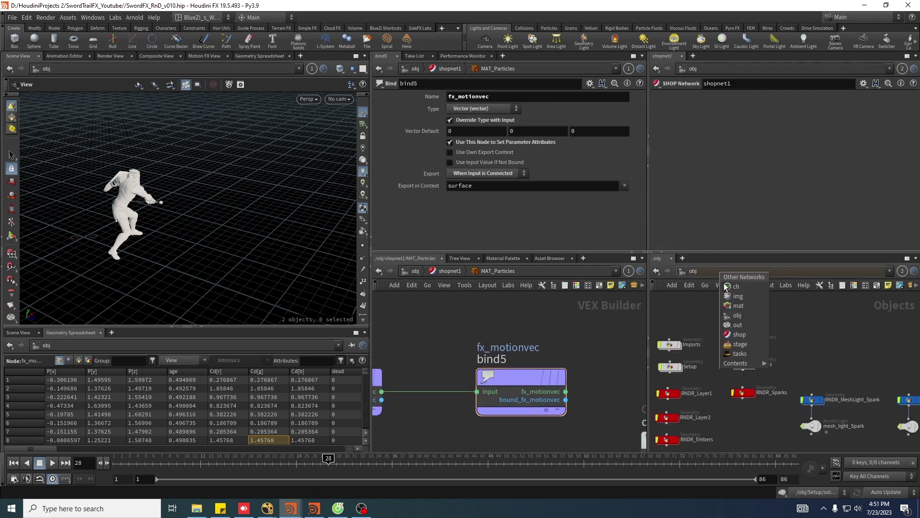
pyautogui.click(733, 324)
pyautogui.scroll(3, 704, 350)
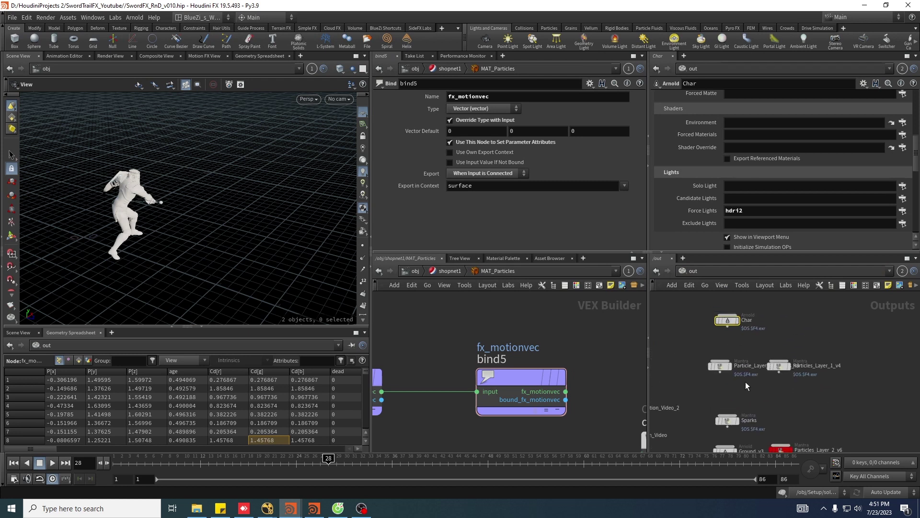
pyautogui.click(781, 369)
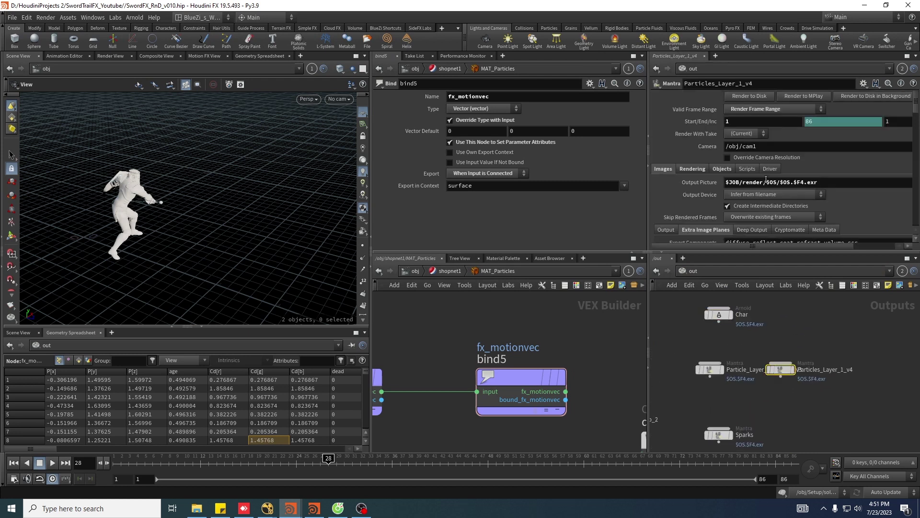
pyautogui.scroll(-3, 737, 173)
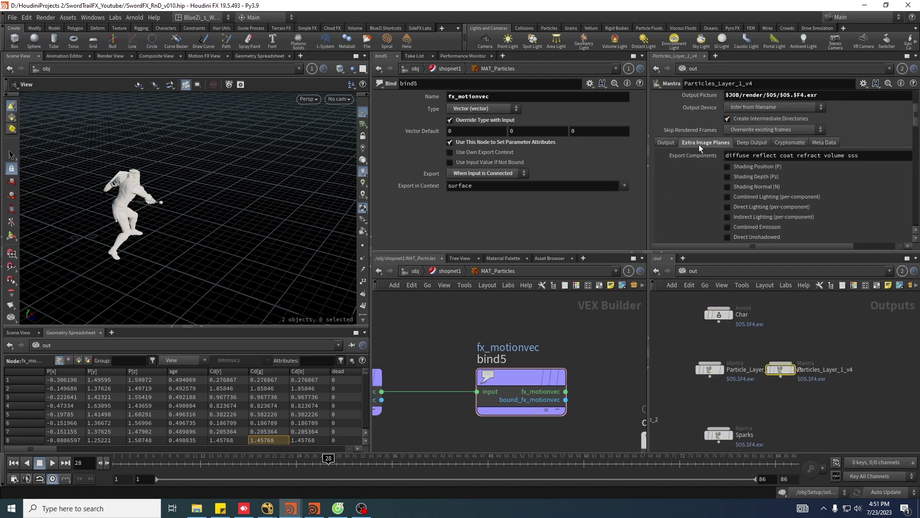
pyautogui.scroll(-5, 719, 149)
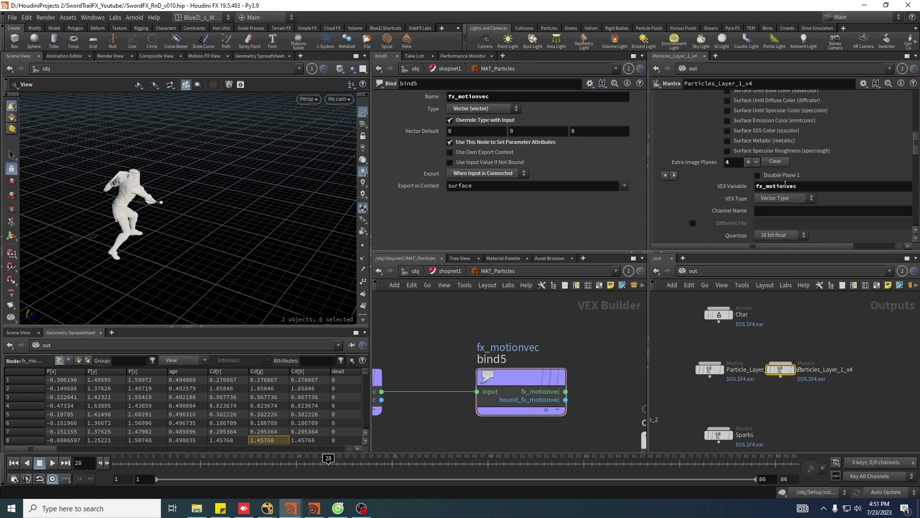
# Switch to NukeX and show the source render of the LAYER 2 group in the viewer.
pyautogui.click(513, 386)
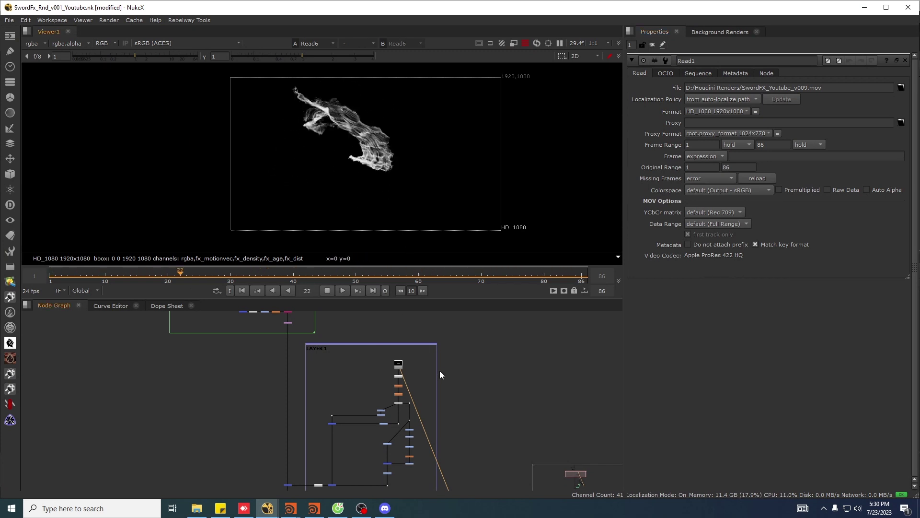
pyautogui.moveTo(410, 469); pyautogui.dragTo(416, 420, button='middle')
pyautogui.scroll(2, 416, 420)
pyautogui.moveTo(425, 486); pyautogui.dragTo(415, 393, button='middle')
pyautogui.scroll(2, 416, 394)
pyautogui.click(451, 415)
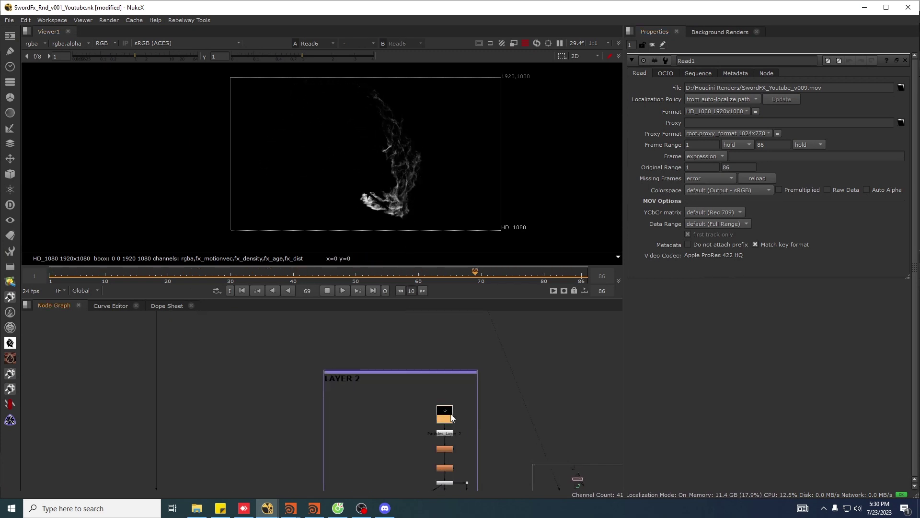
pyautogui.press('1')
# Show the source render of the embers group, located below LAYER 2, in the viewer.
pyautogui.moveTo(455, 469); pyautogui.dragTo(439, 332, button='middle')
pyautogui.scroll(-2, 439, 332)
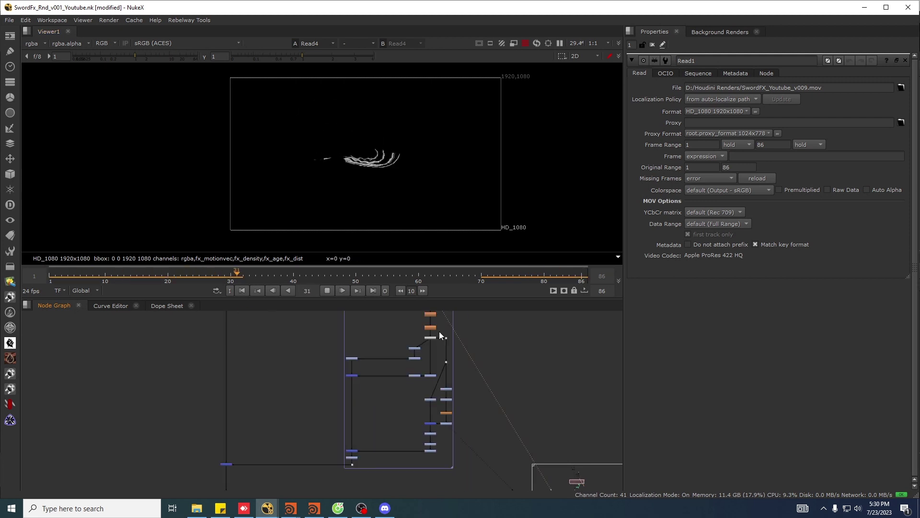
pyautogui.moveTo(381, 485); pyautogui.dragTo(382, 398, button='middle')
pyautogui.scroll(1, 382, 398)
pyautogui.scroll(1, 381, 398)
pyautogui.click(383, 423)
pyautogui.press('1')
# Show the final SwordFX_Youtube_v009.mov render at the end of the node tree in the viewer.
pyautogui.scroll(-2, 374, 385)
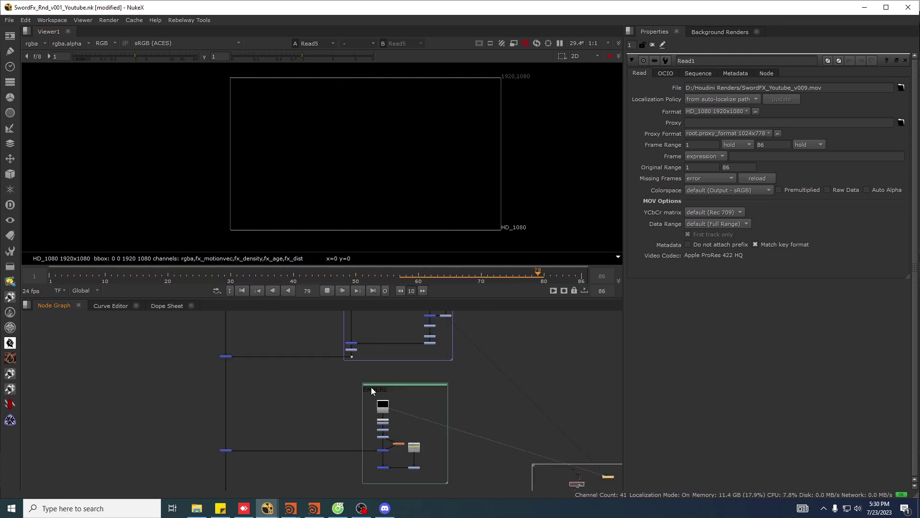
pyautogui.moveTo(331, 470); pyautogui.dragTo(369, 283, button='middle')
pyautogui.scroll(4, 295, 423)
pyautogui.click(233, 451)
pyautogui.press('1')
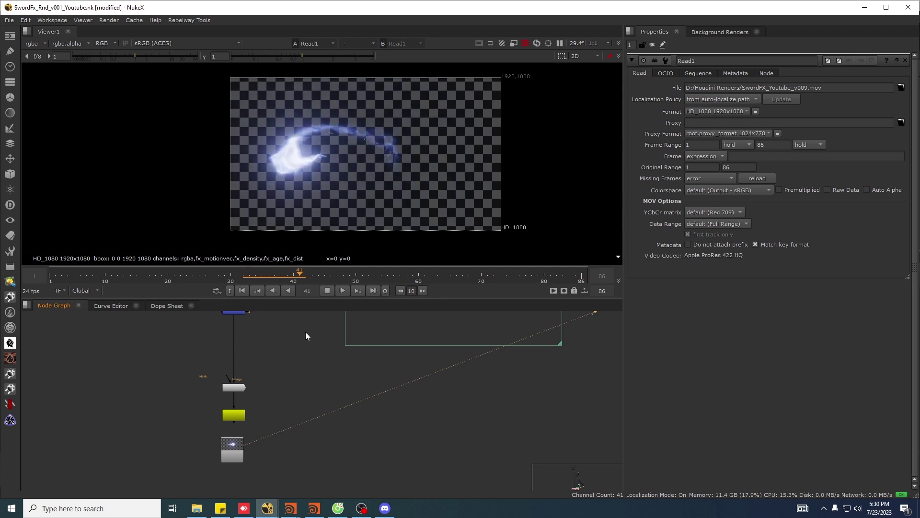
# Examine the whole compositing tree by selecting all its layer groups together, then clear the selection.
pyautogui.scroll(-5, 386, 398)
pyautogui.moveTo(422, 396); pyautogui.dragTo(394, 442, button='middle')
pyautogui.scroll(-6, 398, 443)
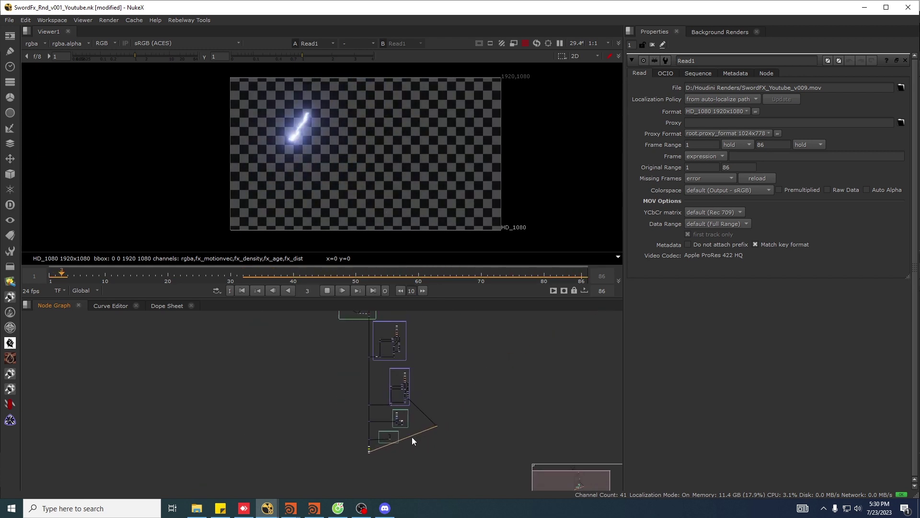
pyautogui.moveTo(433, 344); pyautogui.dragTo(426, 360, button='middle')
pyautogui.moveTo(331, 322); pyautogui.dragTo(423, 461)
pyautogui.scroll(5, 419, 411)
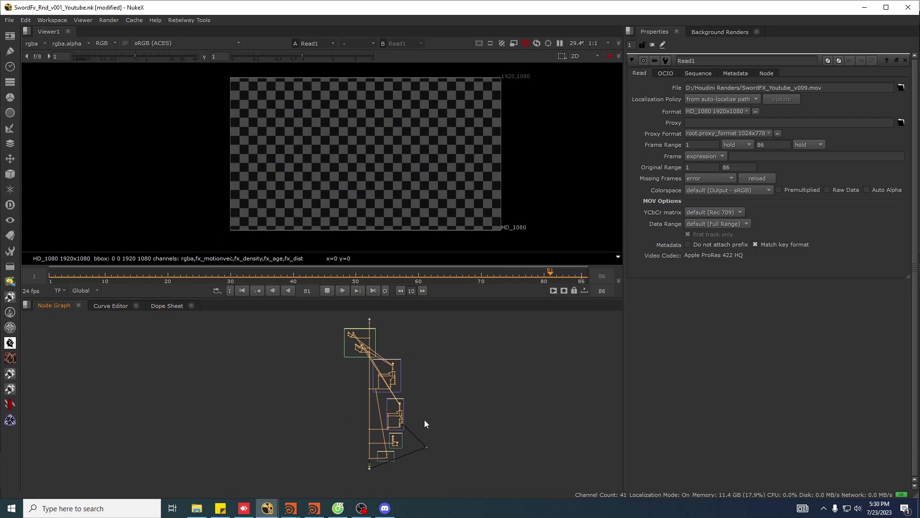
pyautogui.click(435, 392)
pyautogui.scroll(1, 435, 392)
pyautogui.press('l')
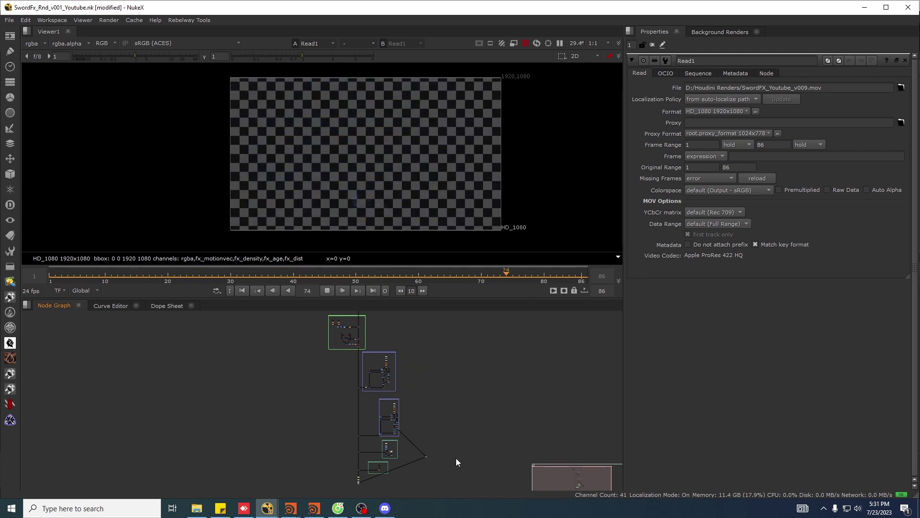
pyautogui.scroll(1, 417, 420)
pyautogui.moveTo(415, 422); pyautogui.dragTo(434, 406, button='middle')
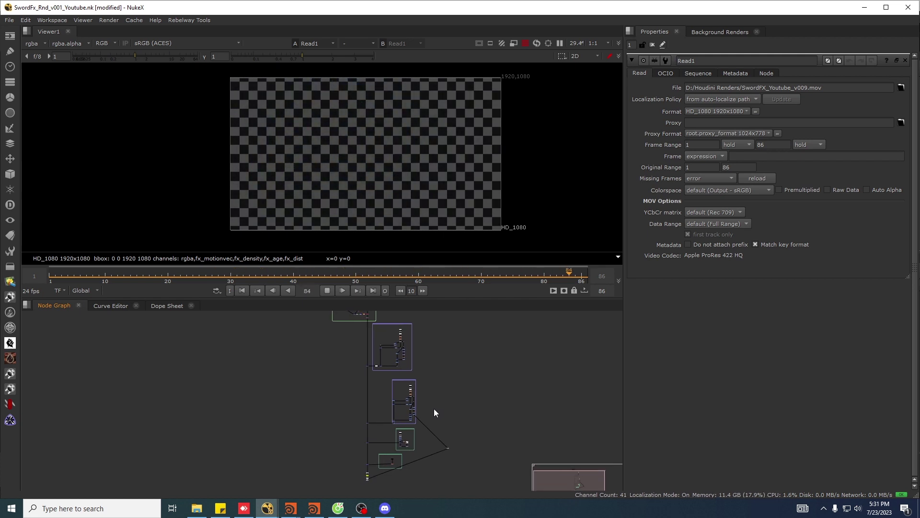